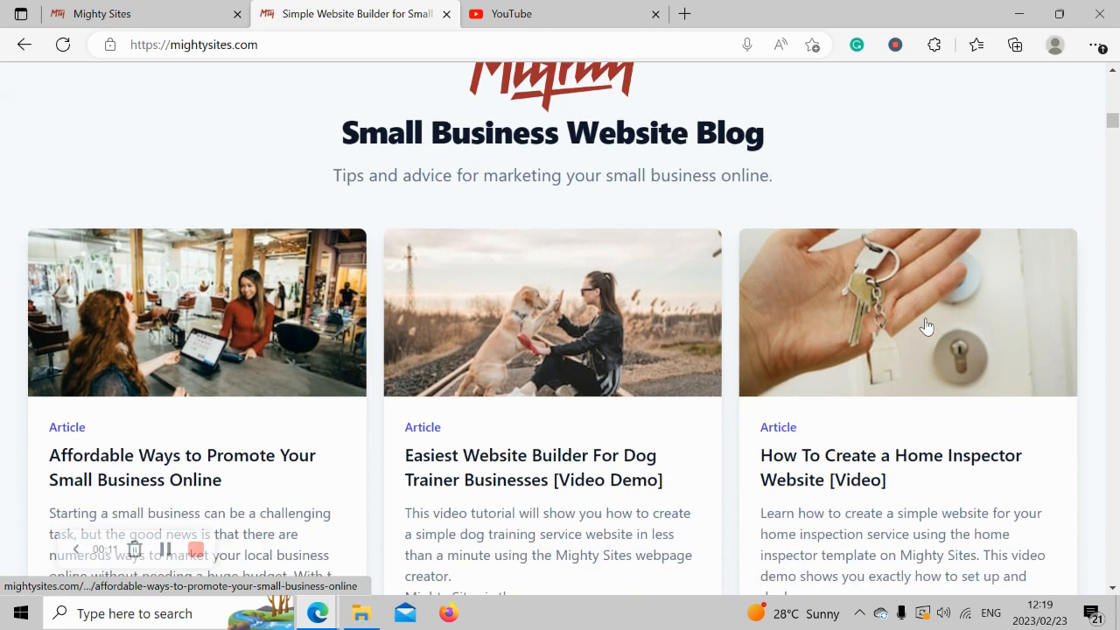
scroll(929, 325, down, 4)
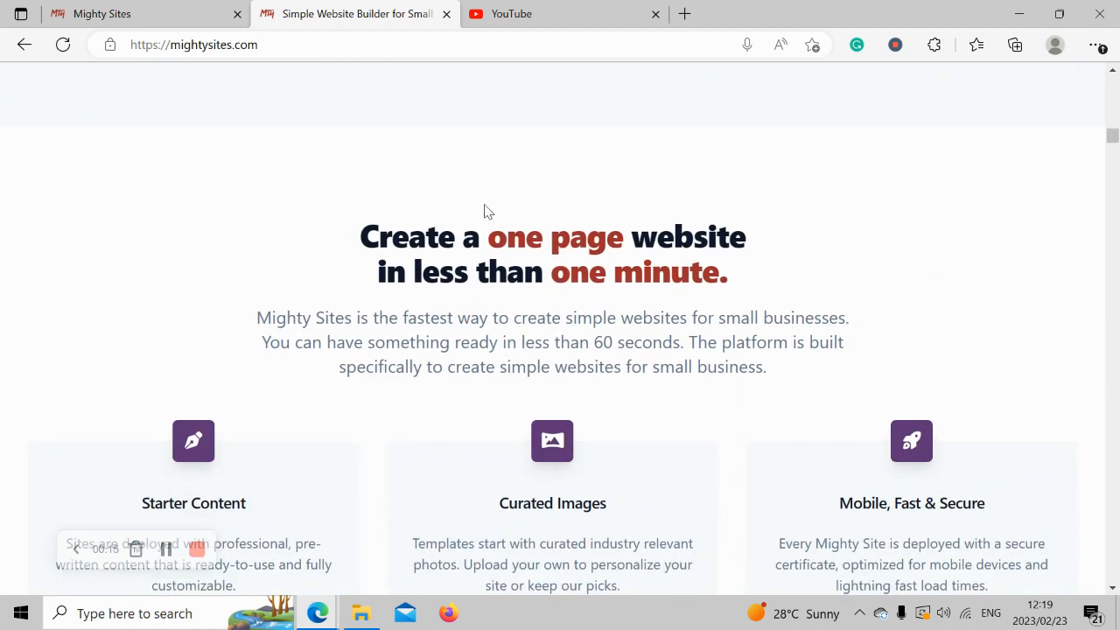
Read the 'Create a one page website in less than one minute' headline and scroll the page.
drag(618, 215, 758, 229)
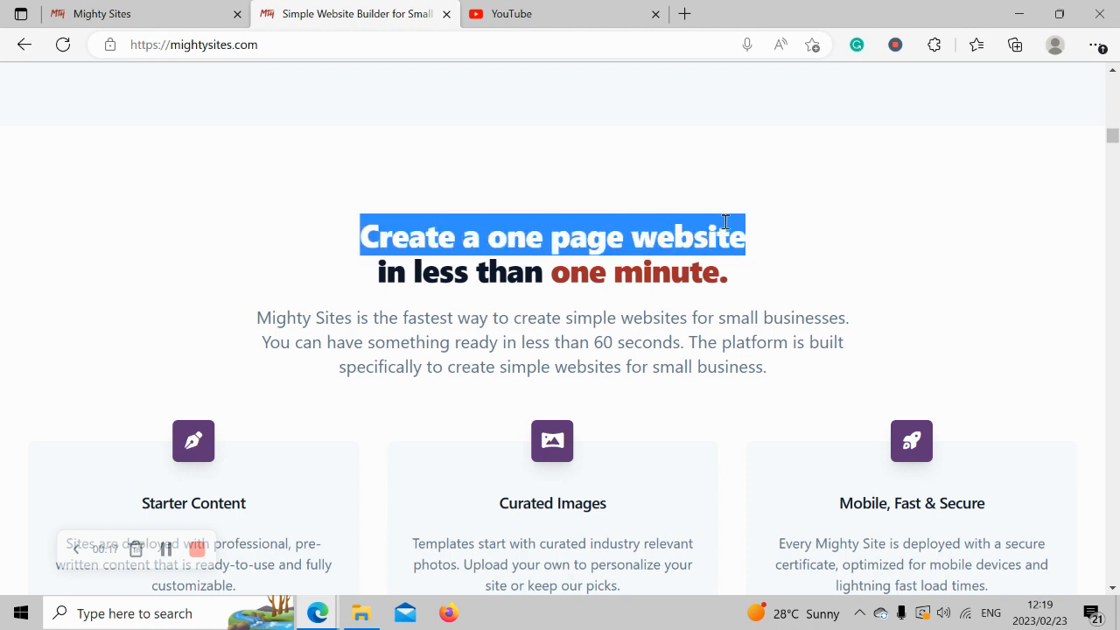
double_click(391, 272)
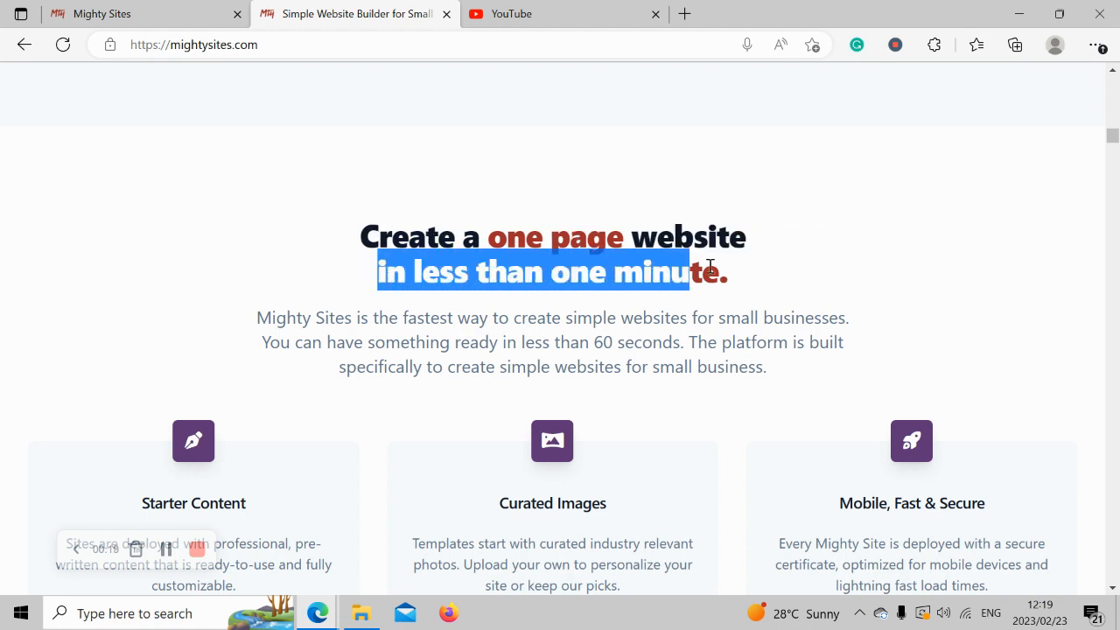
drag(710, 265, 758, 274)
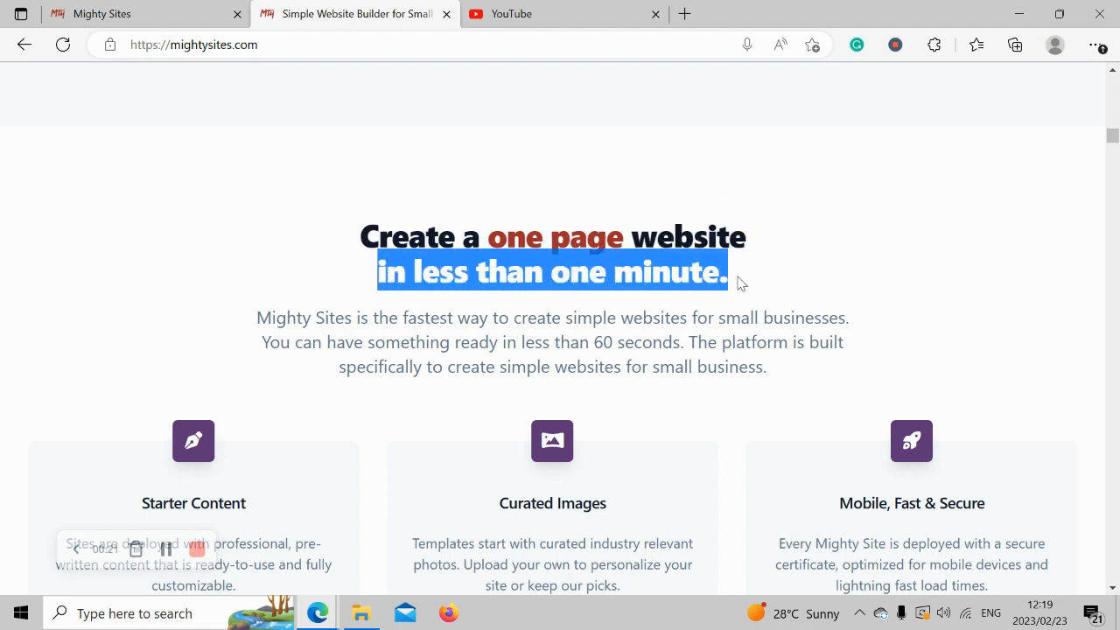
click(808, 287)
scroll(808, 288, down, 4)
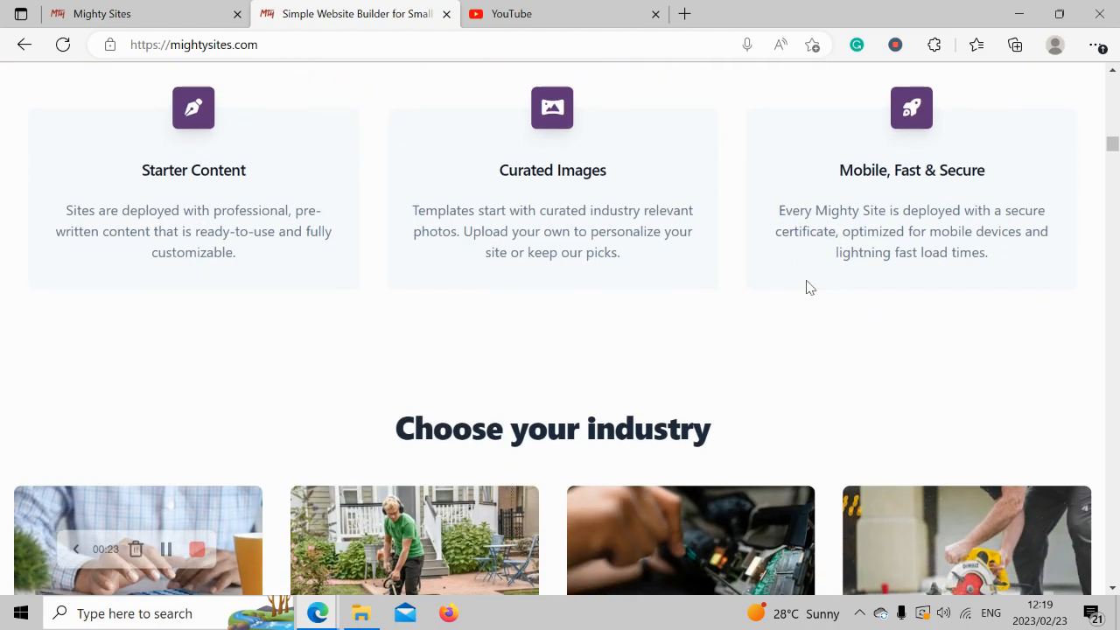
scroll(808, 288, down, 5)
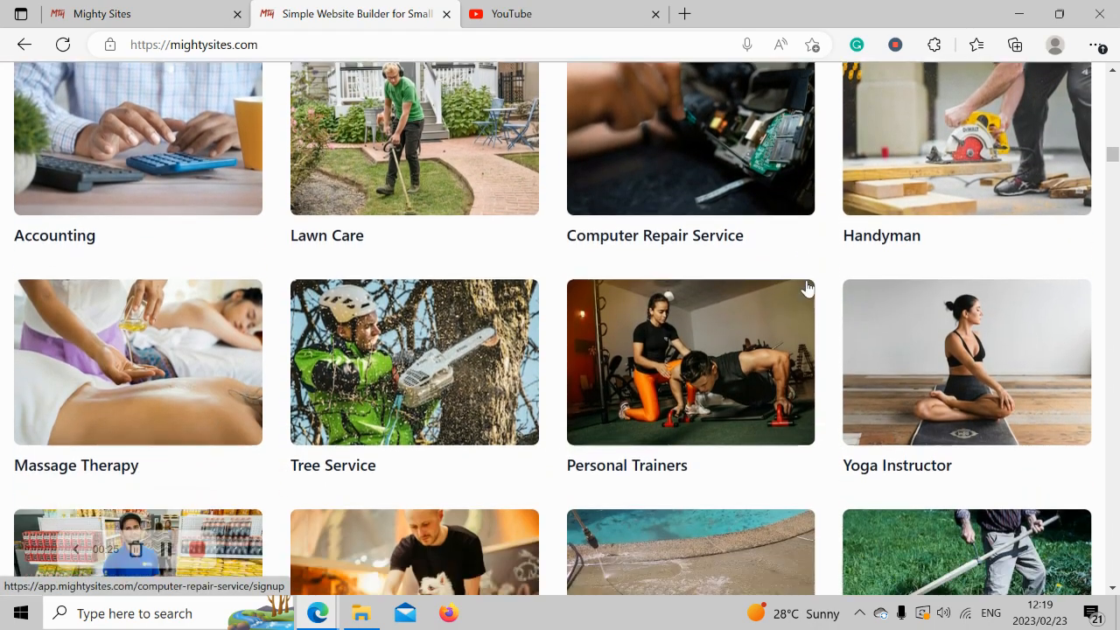
scroll(808, 287, down, 7)
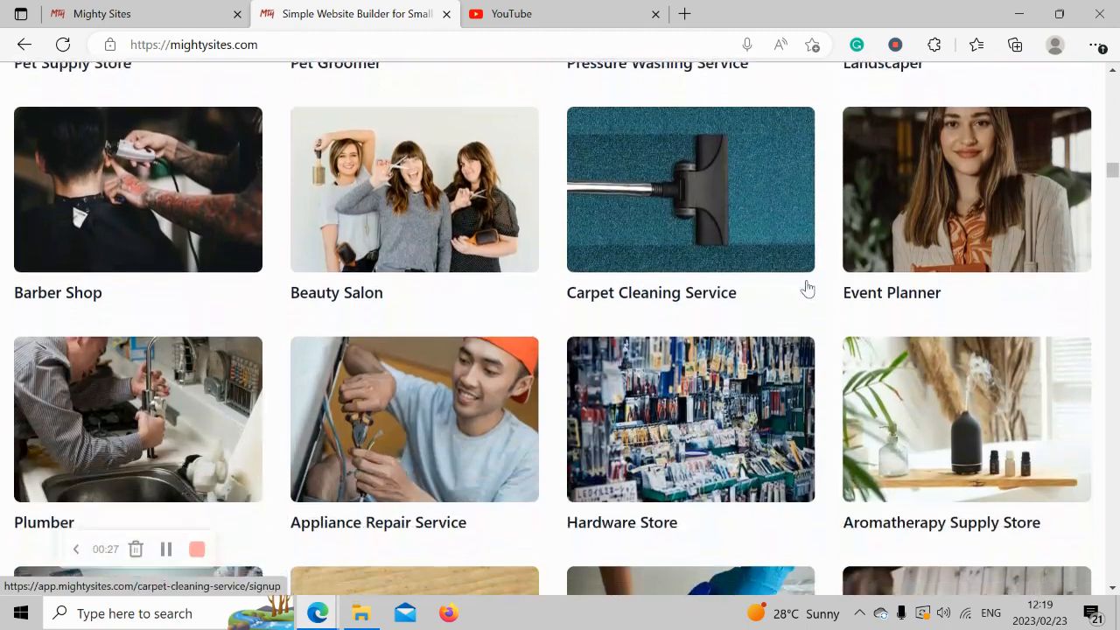
scroll(808, 288, down, 7)
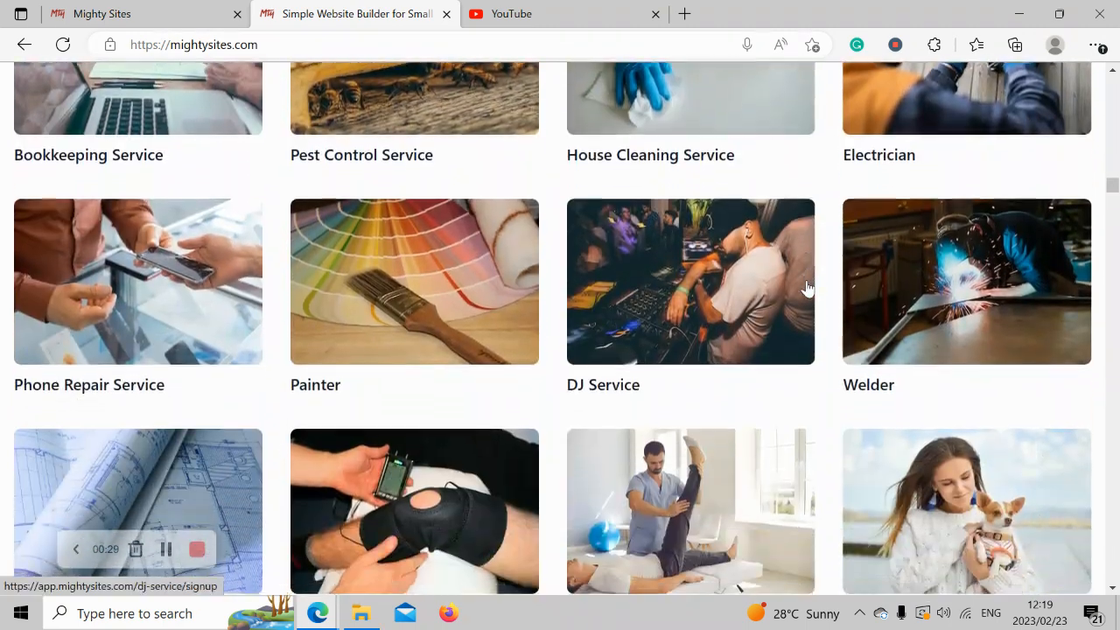
scroll(808, 288, down, 5)
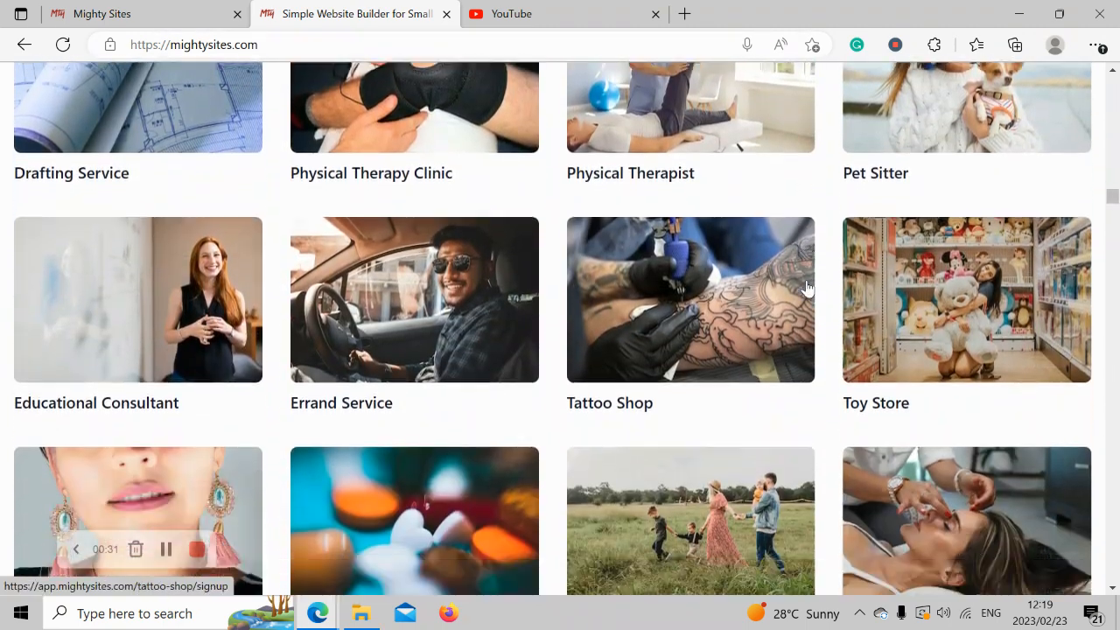
scroll(806, 287, down, 6)
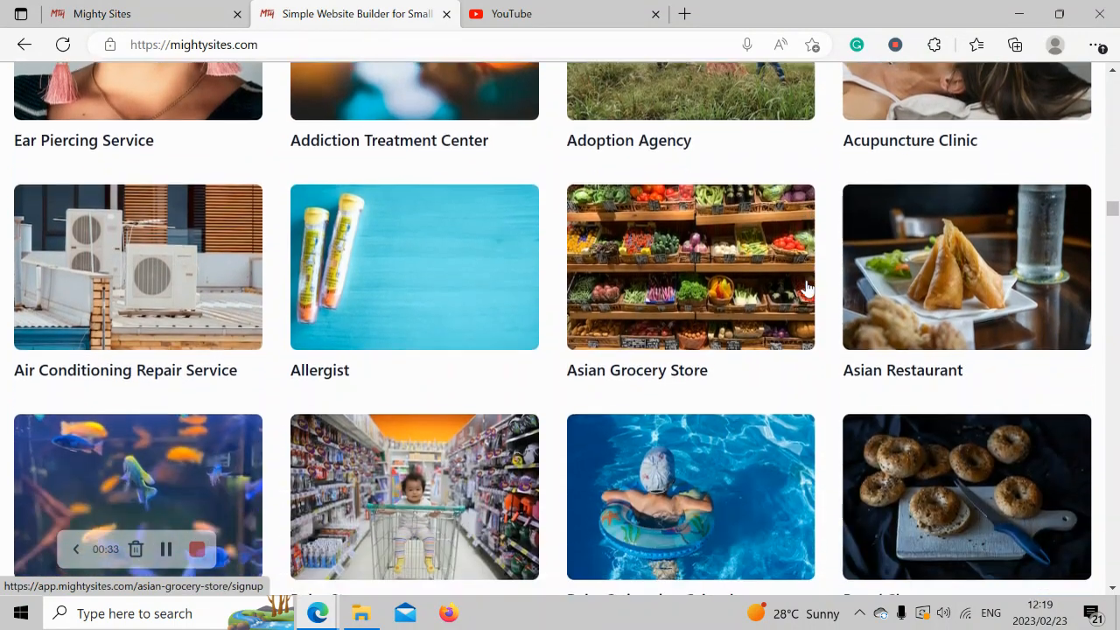
scroll(808, 288, down, 1)
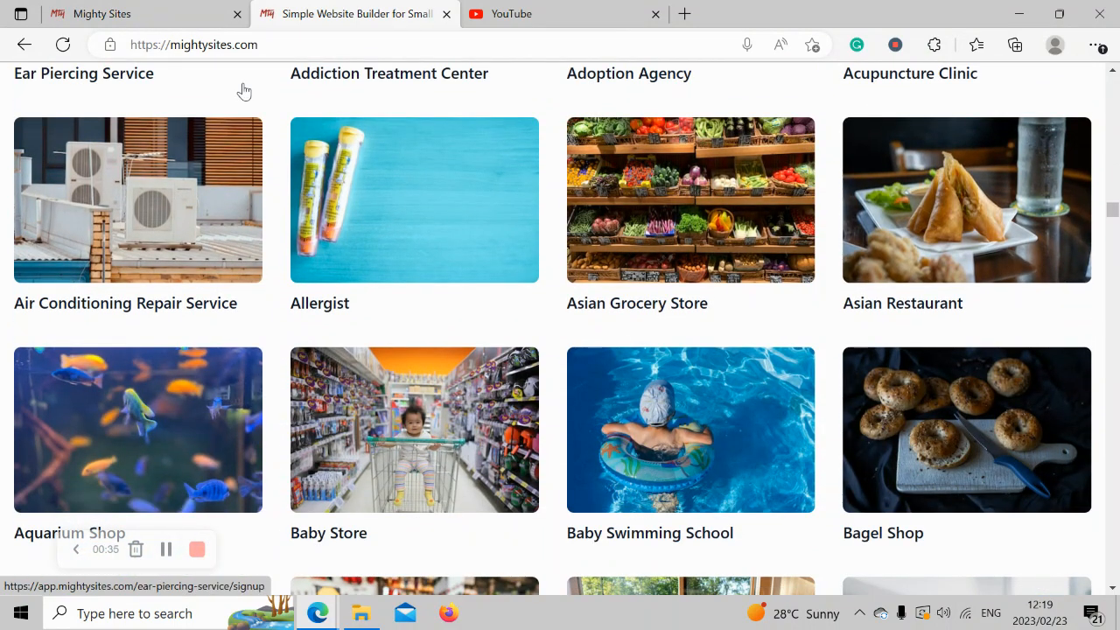
Search the Mighty Sites market templates for 'sporting' and pick Sporting Goods Store.
click(171, 10)
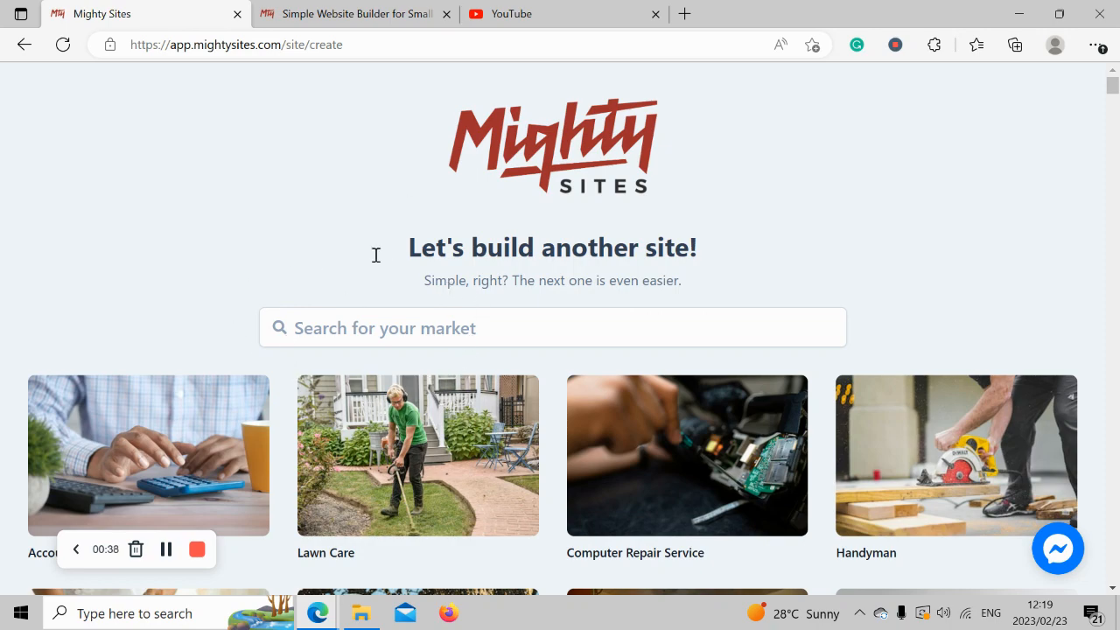
scroll(438, 329, down, 3)
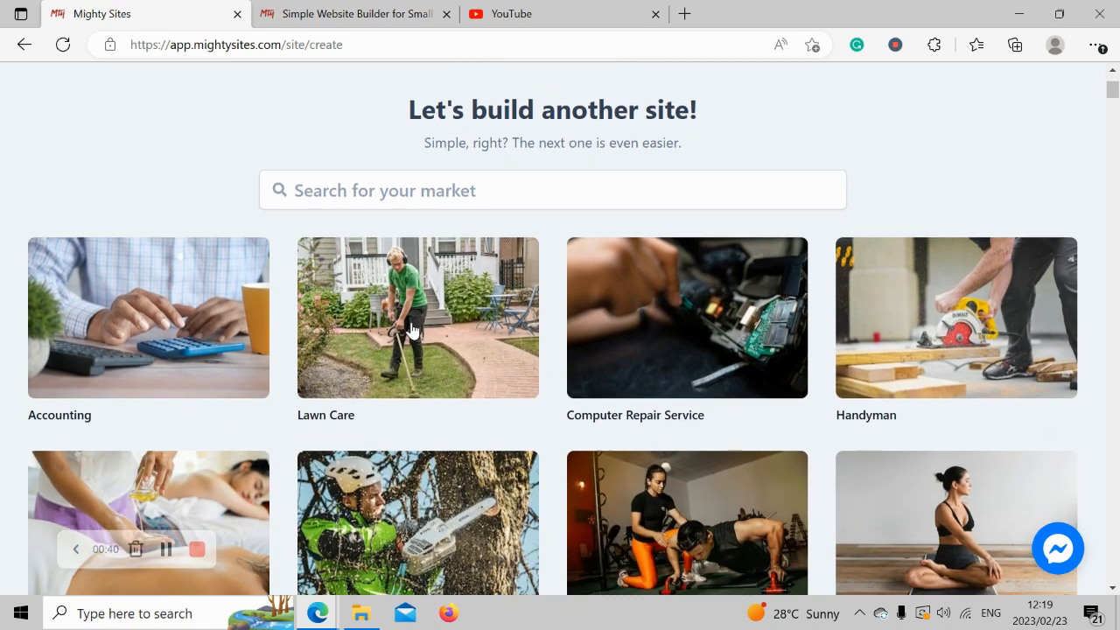
scroll(413, 329, down, 4)
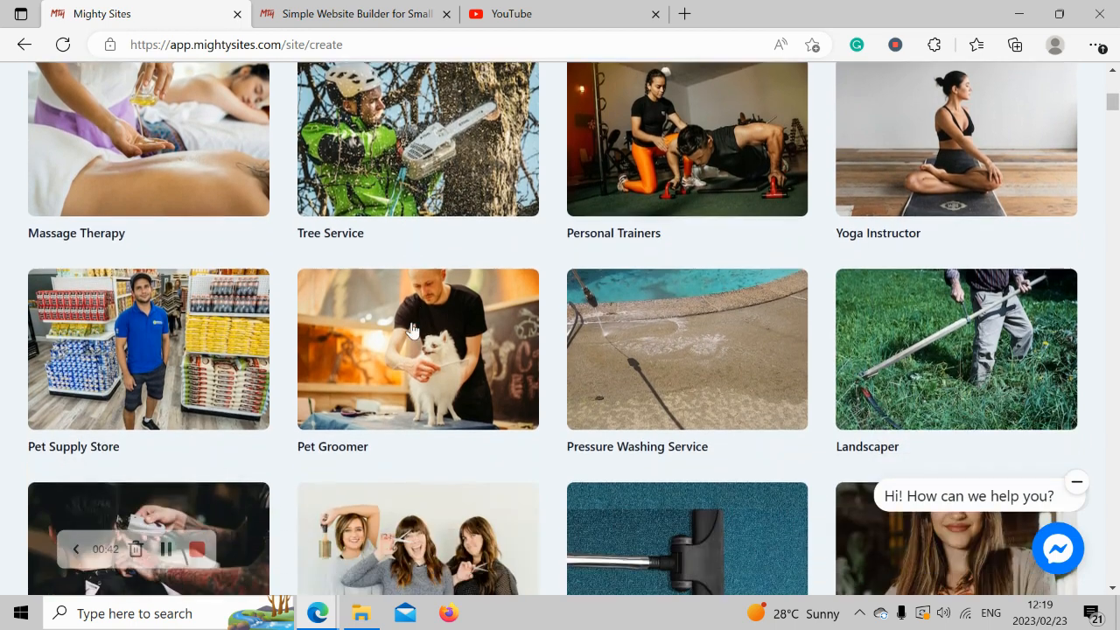
scroll(413, 329, up, 4)
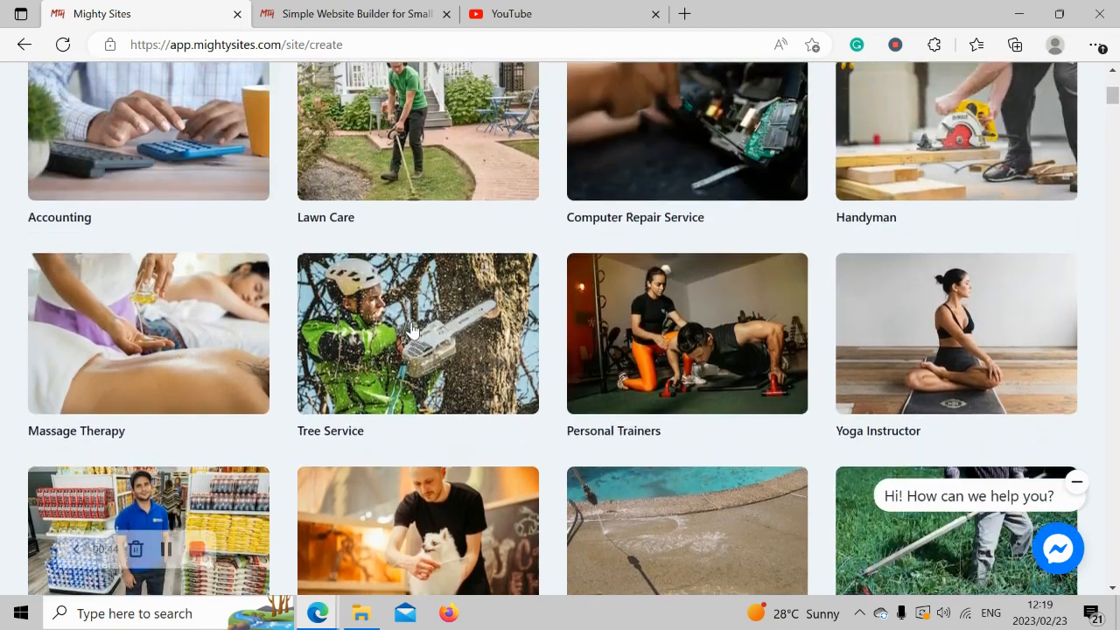
scroll(413, 329, up, 3)
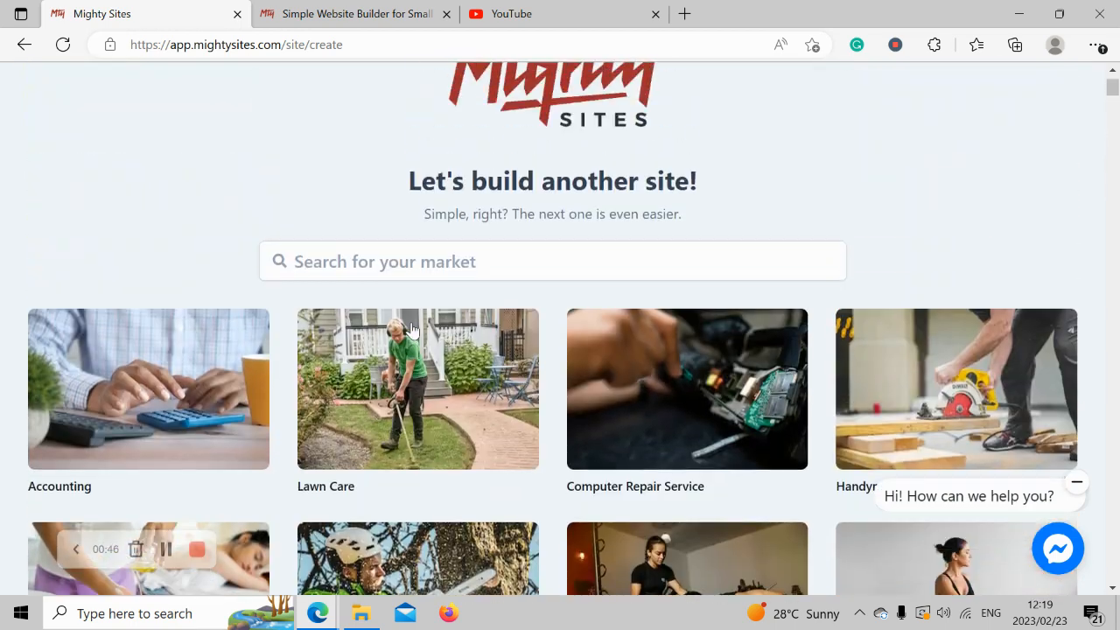
click(397, 260)
text(sporting)
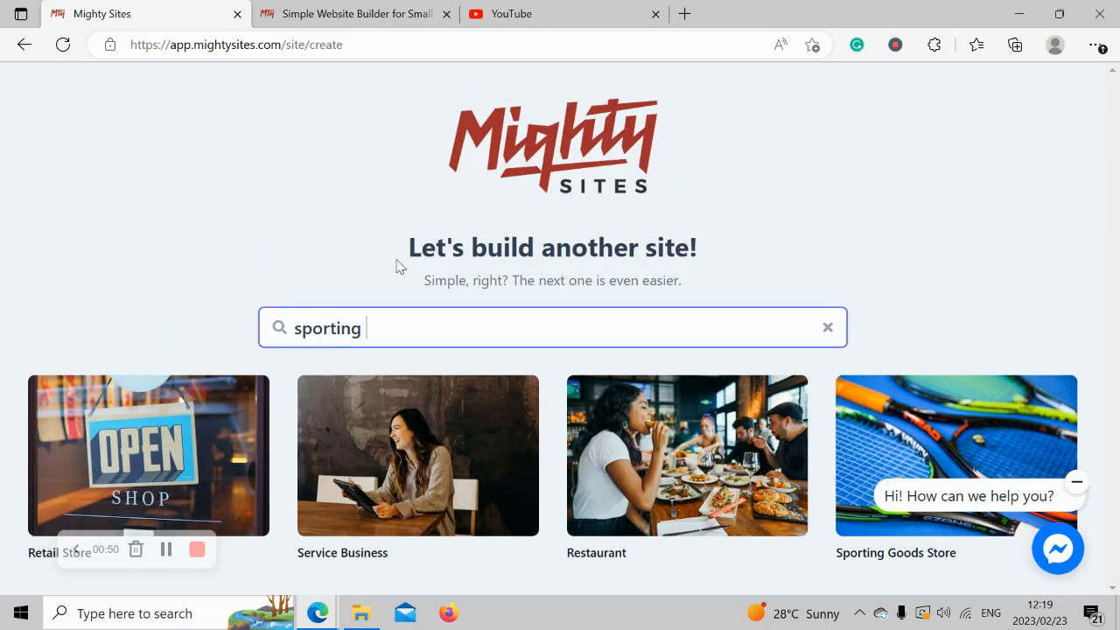
click(976, 421)
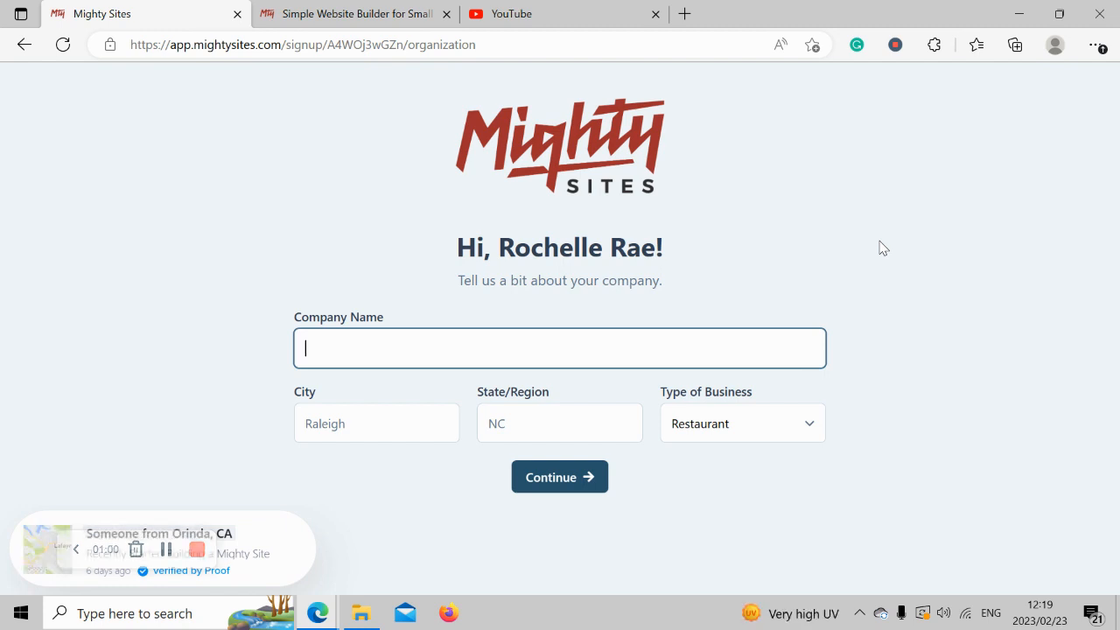
Enter the company name Rochelle's Sports Galore.
key(Caps_Lock)
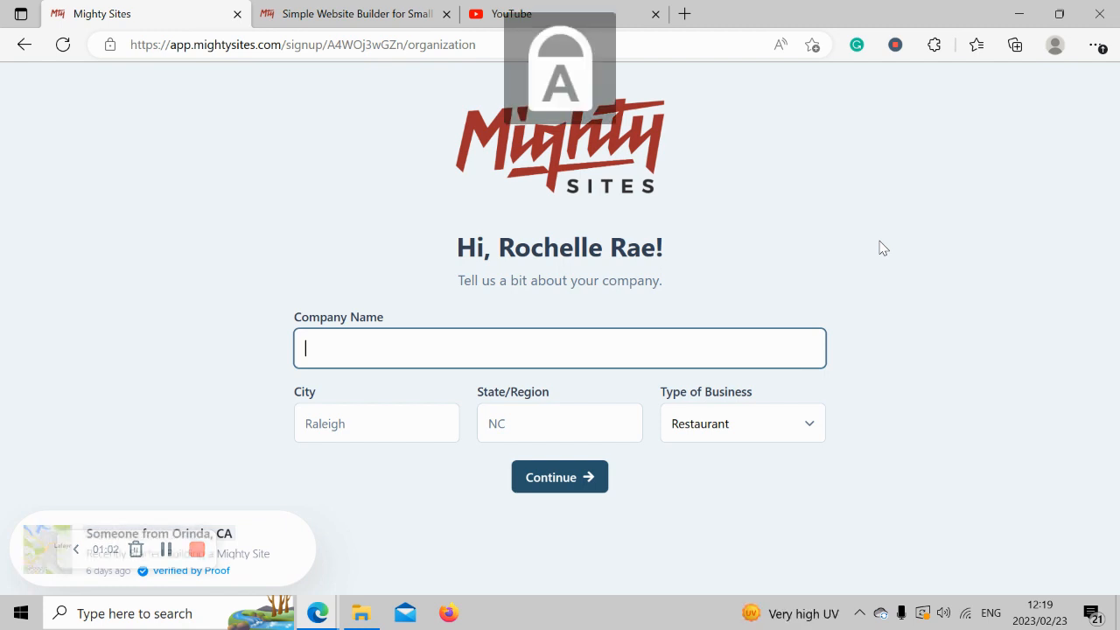
text(R)
key(Caps_Lock)
text(oc)
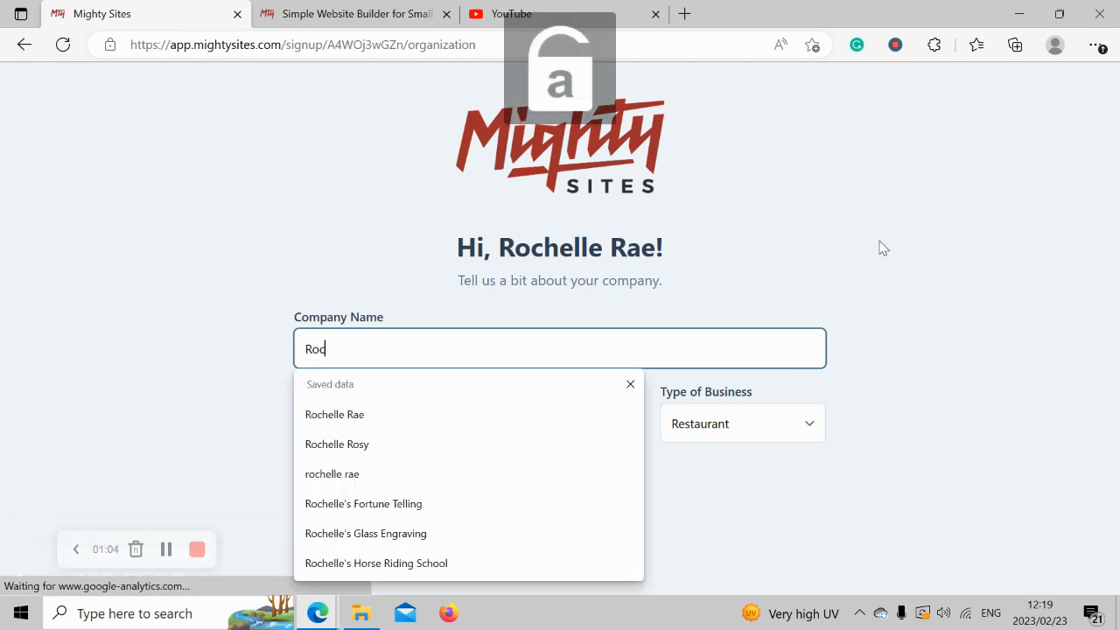
text(helle's)
key(Caps_Lock)
text(S)
key(Caps_Lock)
text(port)
key(Caps_Lock)
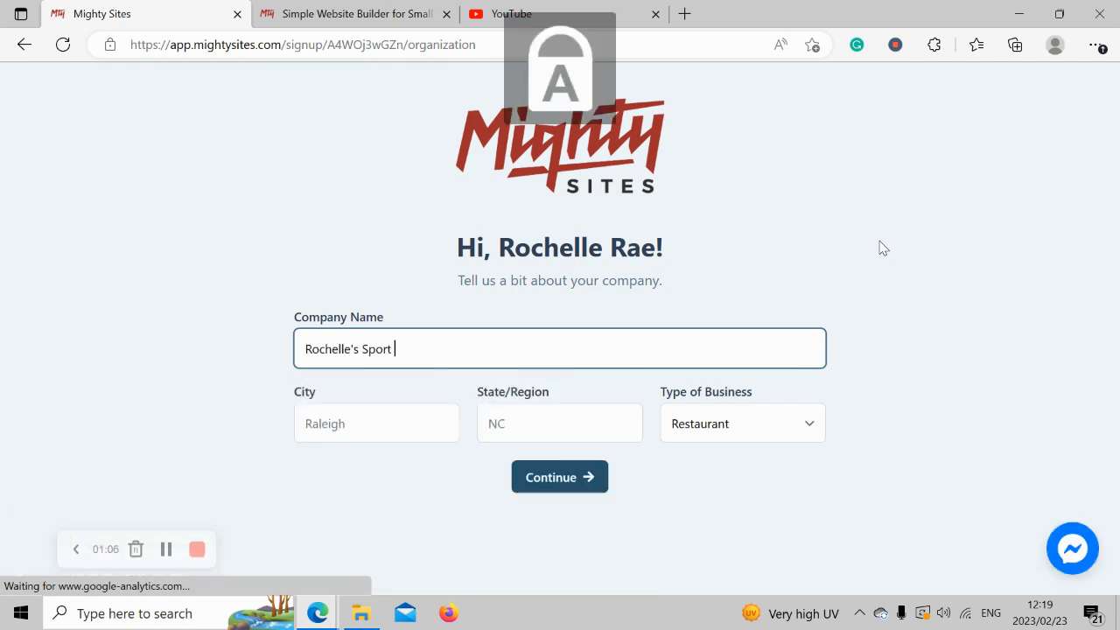
text(G)
key(Caps_Lock)
key(BackSpace)
key(BackSpace)
text(s Galore)
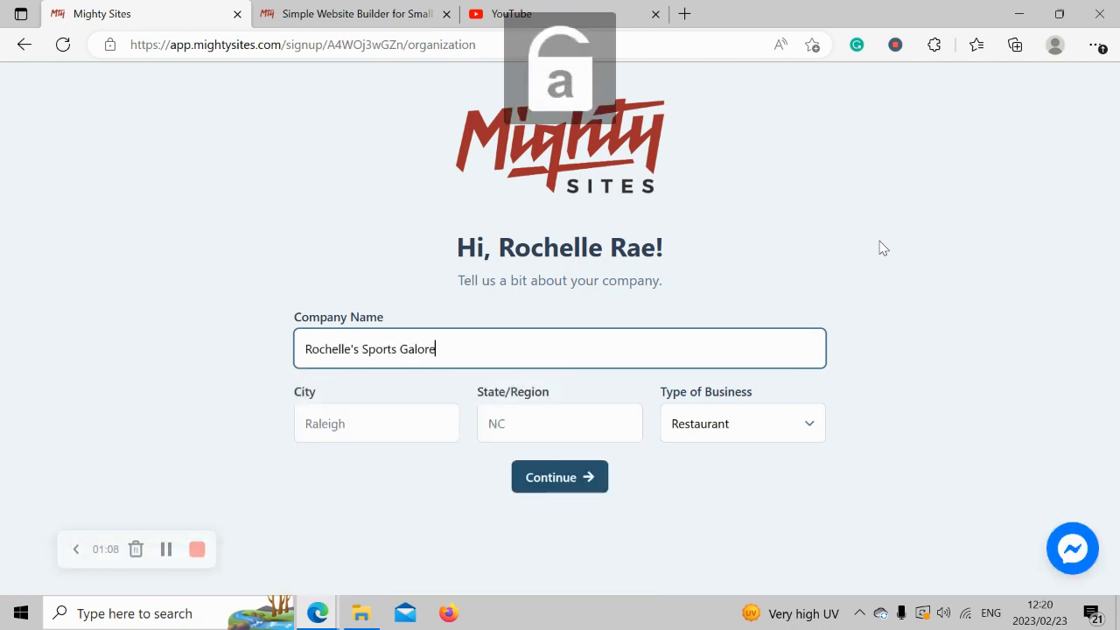
Set the city to Denver and the state to Colorado.
click(335, 428)
key(Caps_Lock)
text(D)
key(Caps_Lock)
text(enver)
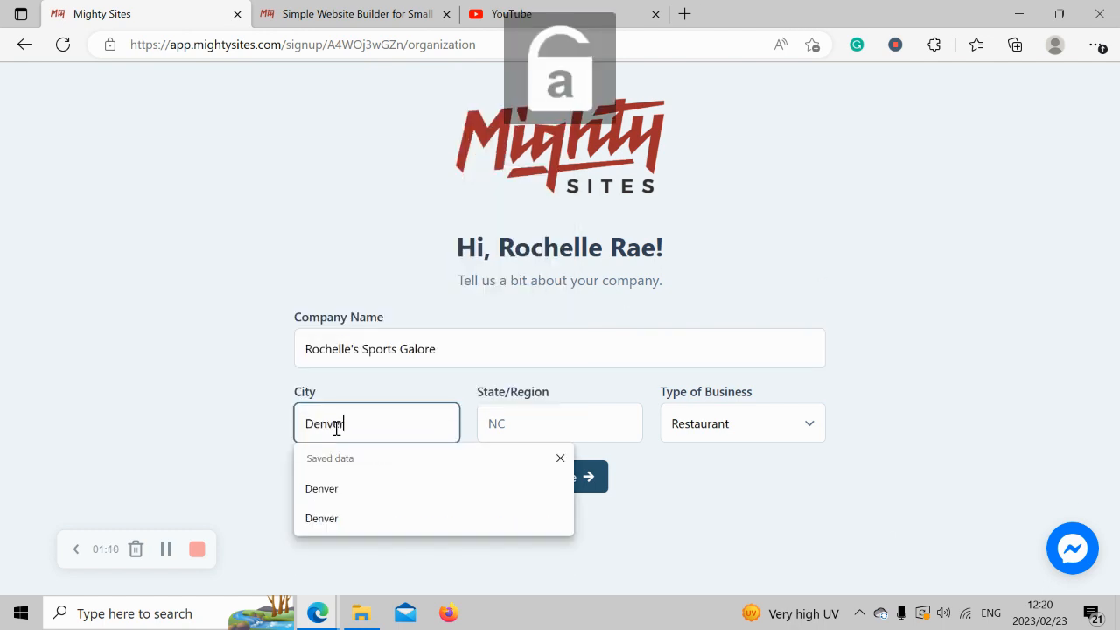
click(533, 420)
key(Caps_Lock)
text(C)
key(Caps_Lock)
text(olorado)
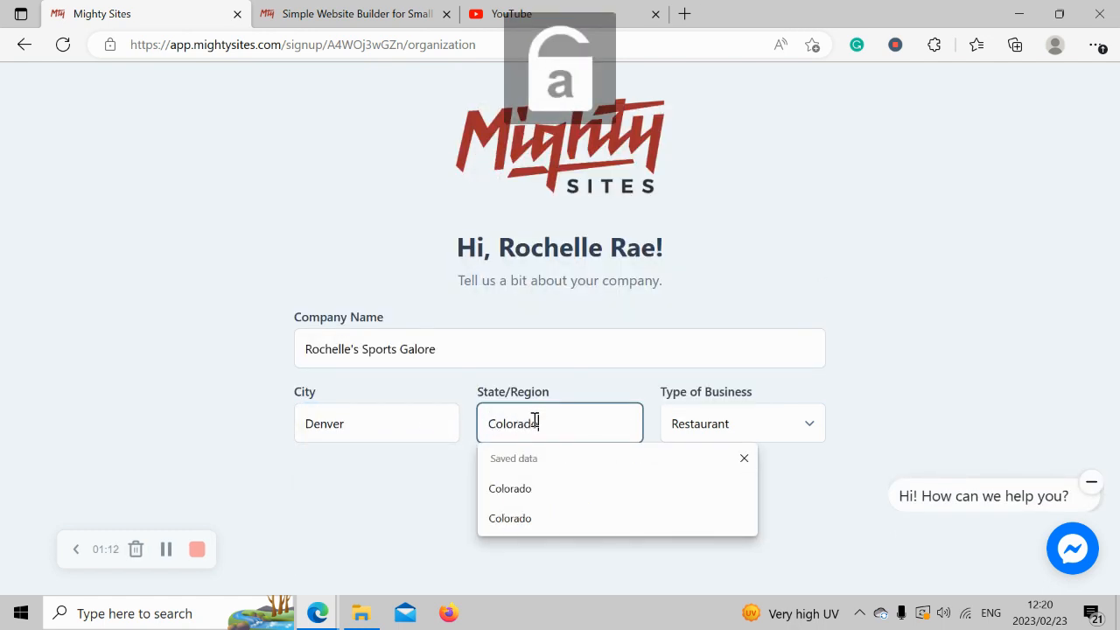
click(969, 333)
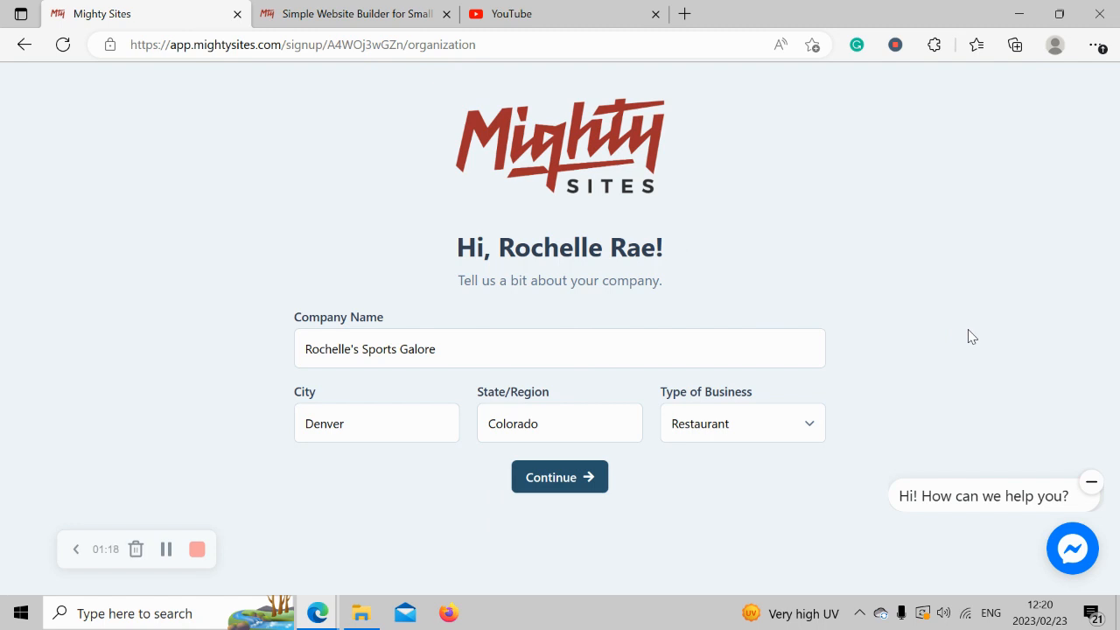
Choose Retail as the business type and submit the company details.
click(726, 419)
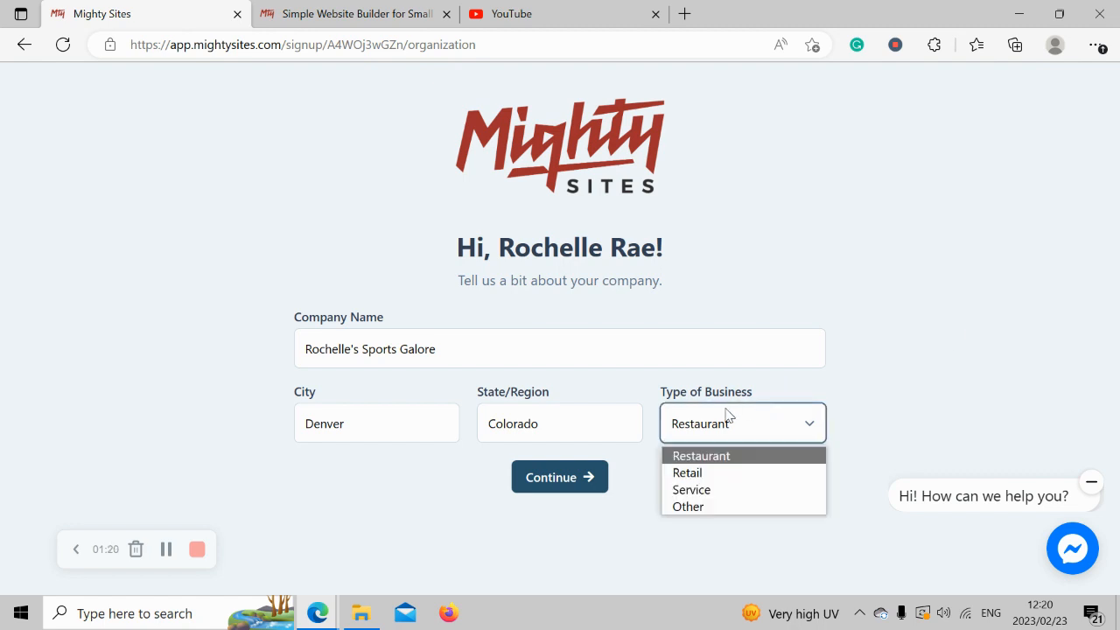
click(713, 472)
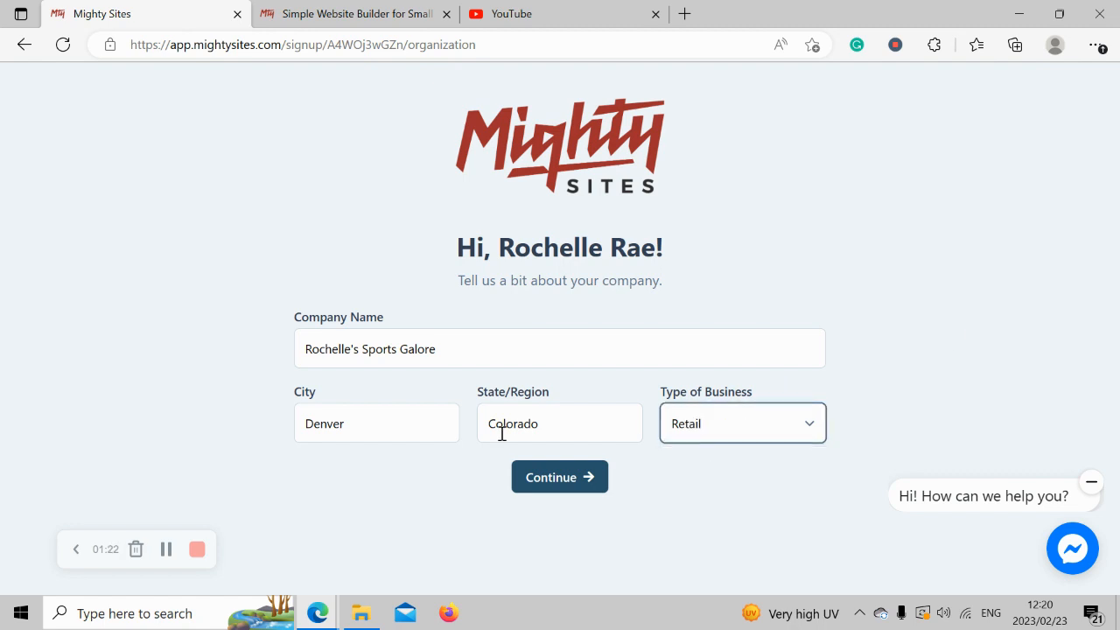
click(555, 479)
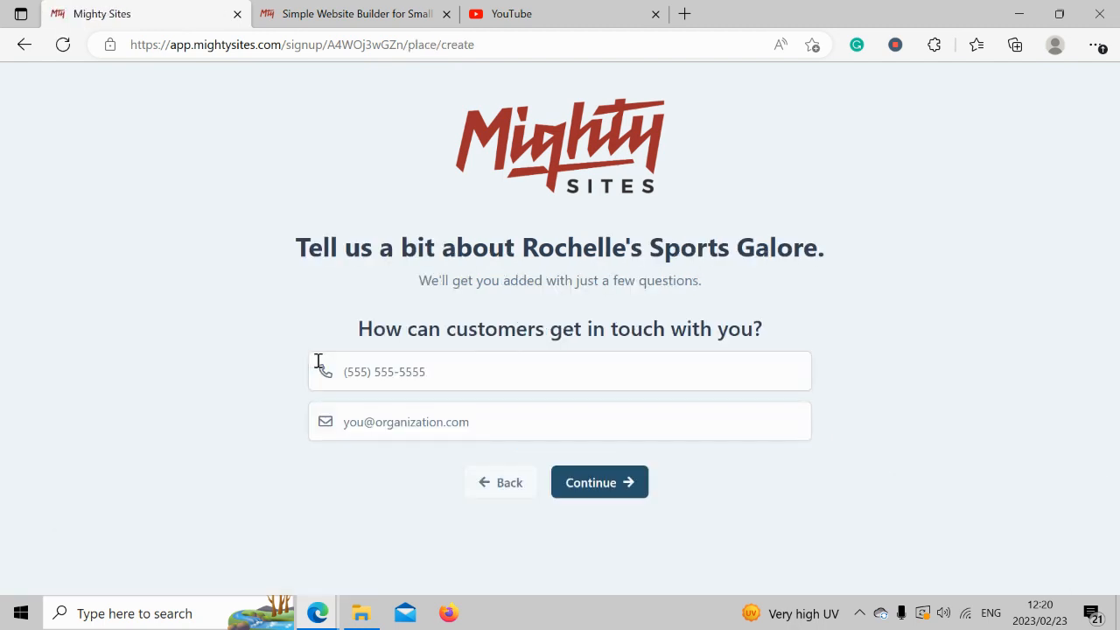
Enter the store's contact phone number and e-mail address, then continue.
click(410, 382)
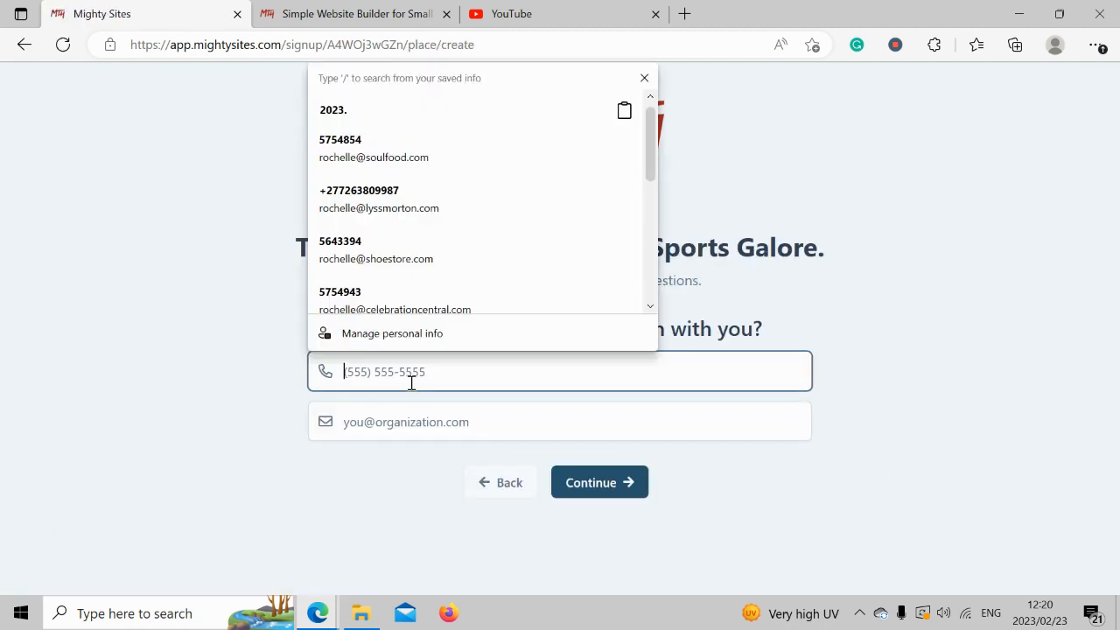
text(575-4833)
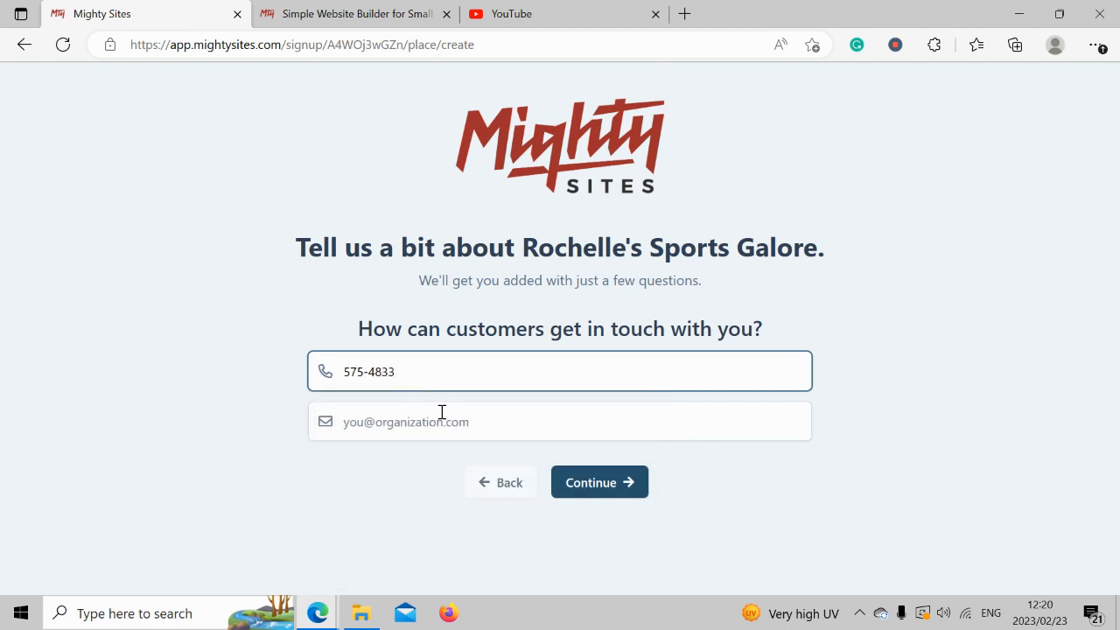
click(442, 411)
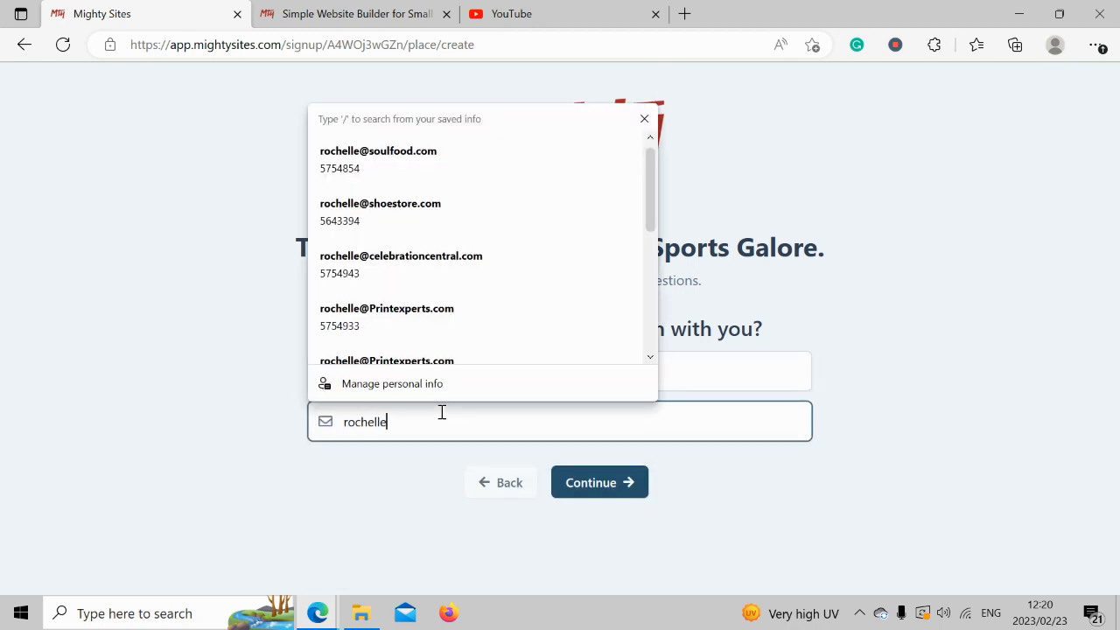
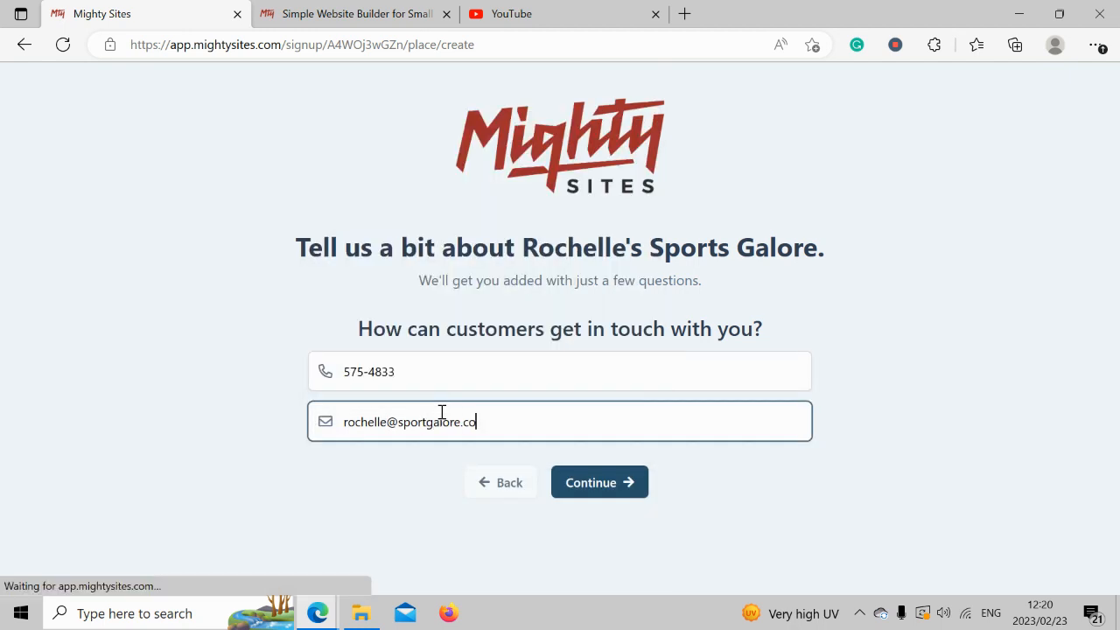
click(599, 484)
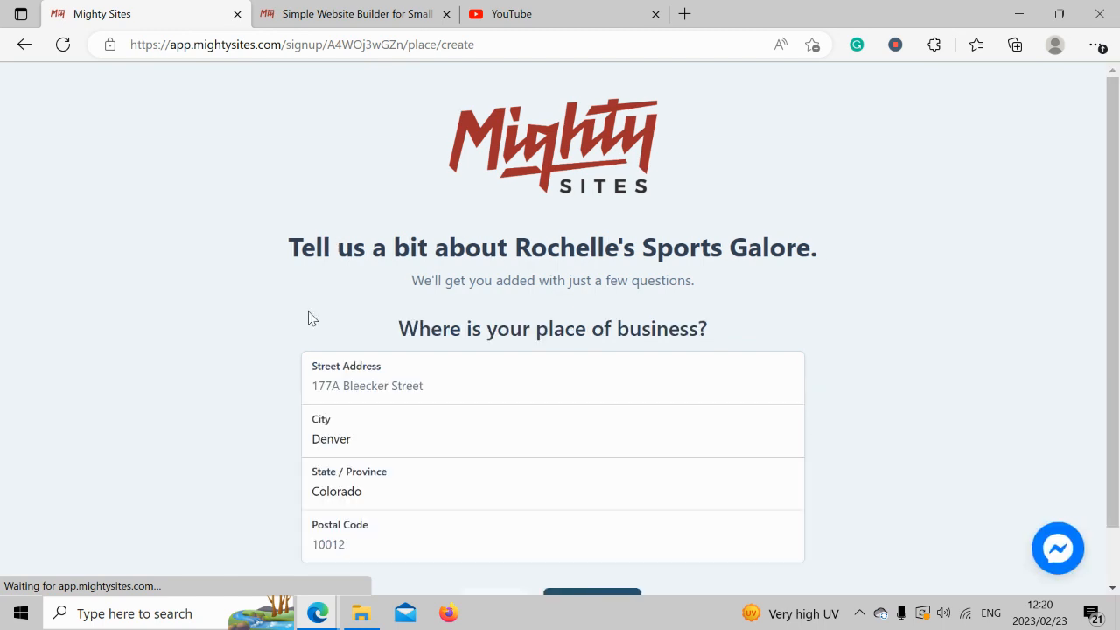
Fill in the store's street address and postal code and submit the address.
scroll(1117, 337, down, 1)
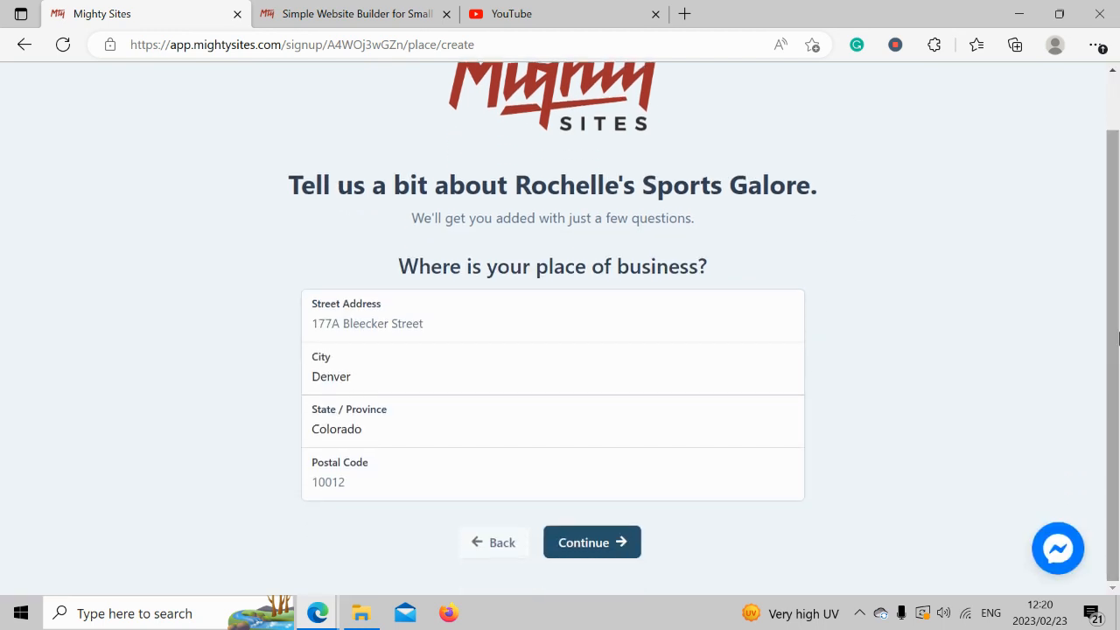
click(374, 315)
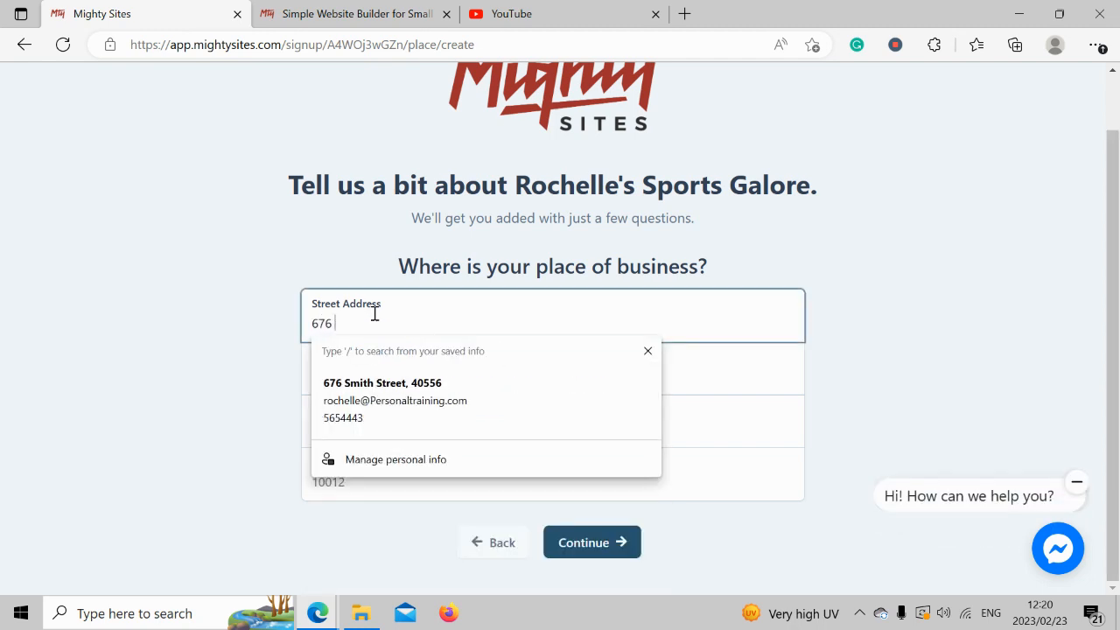
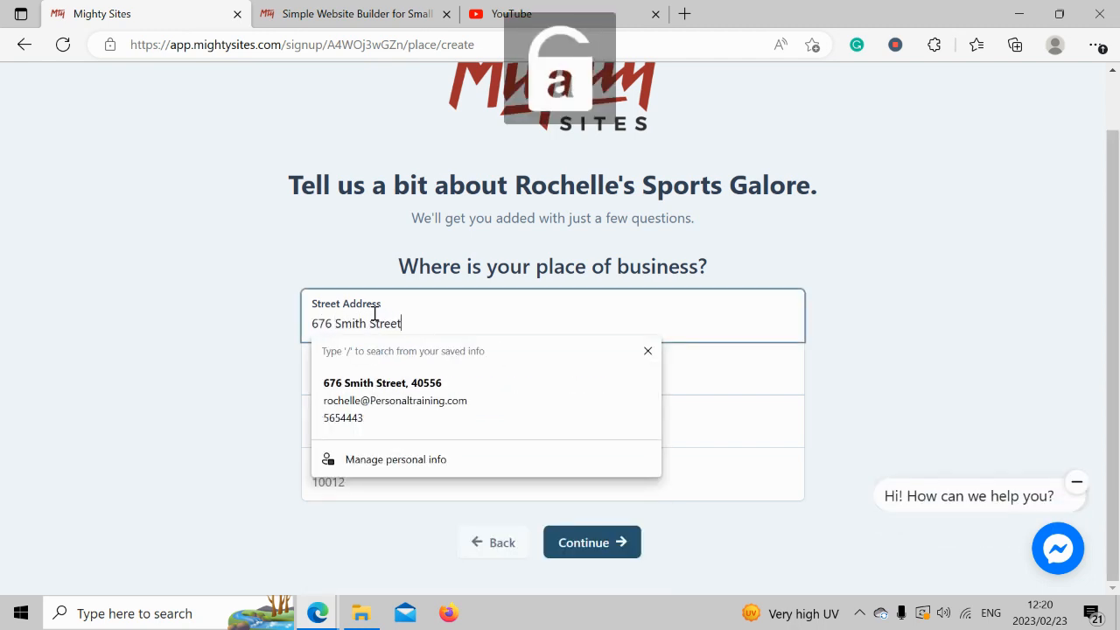
click(415, 516)
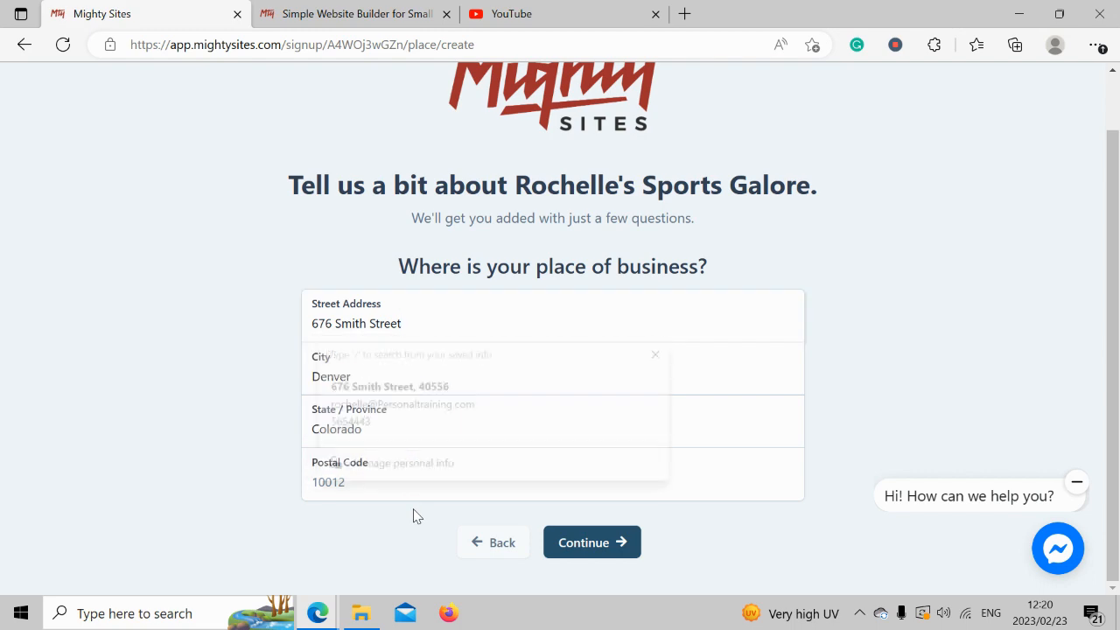
click(373, 470)
text(t50)
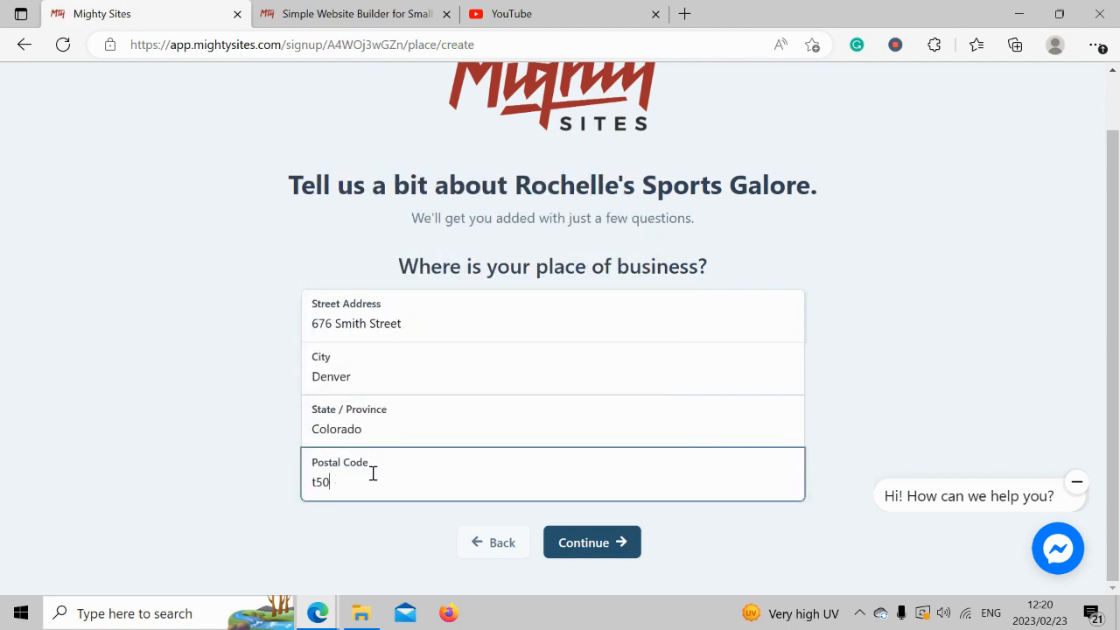
key(BackSpace)
key(BackSpace)
key(BackSpace)
text(40564)
click(622, 547)
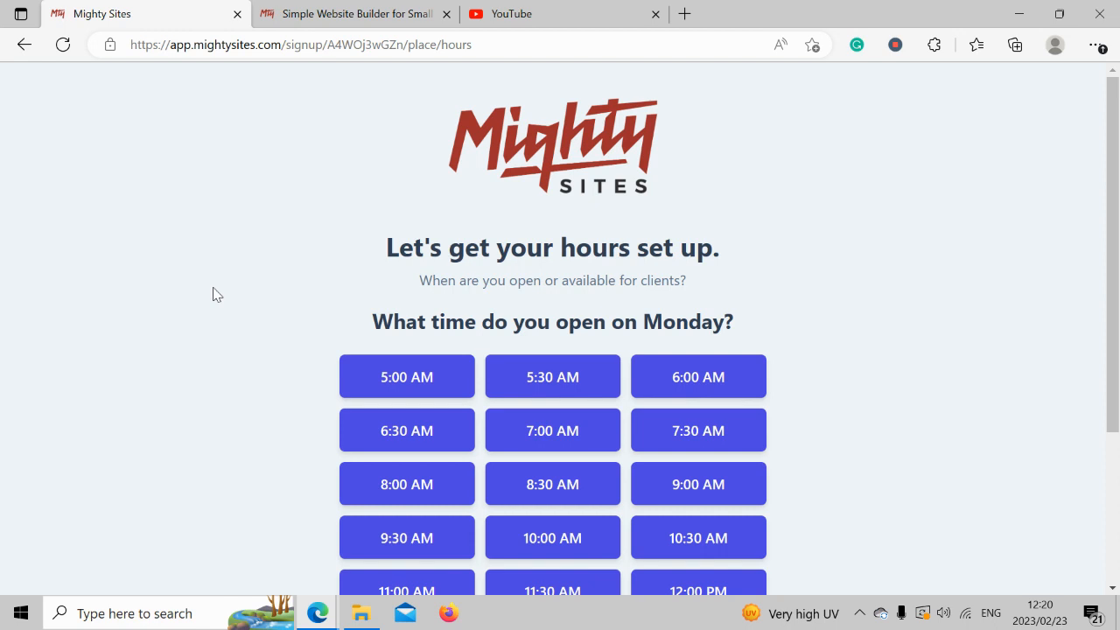
Set opening hours to 9:00 AM–5:00 PM for Monday through Saturday.
drag(1113, 329, 1118, 429)
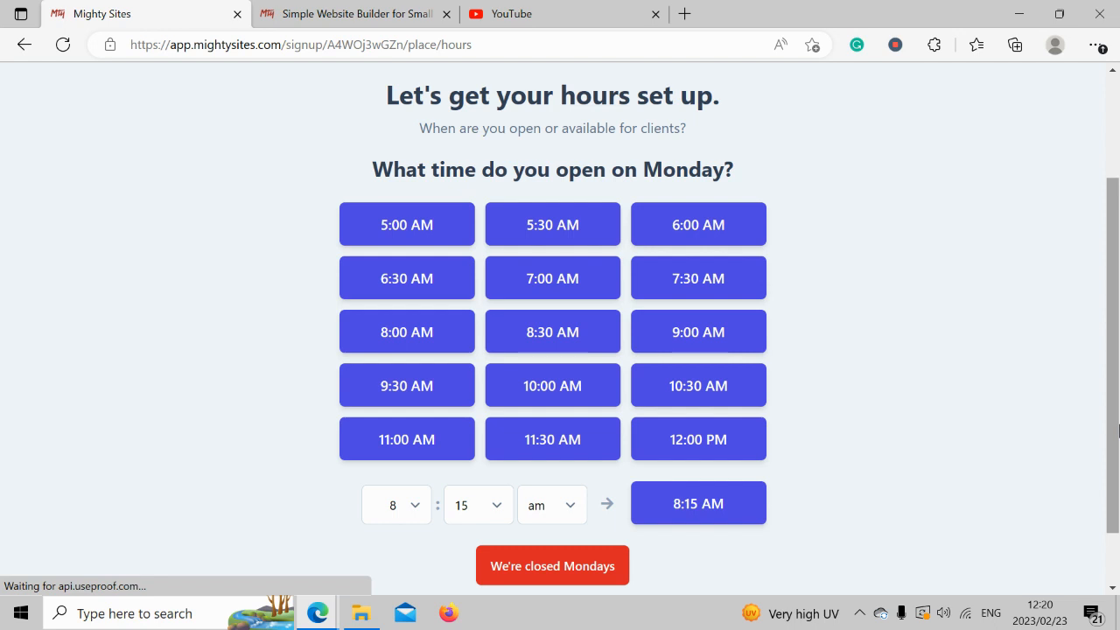
click(705, 334)
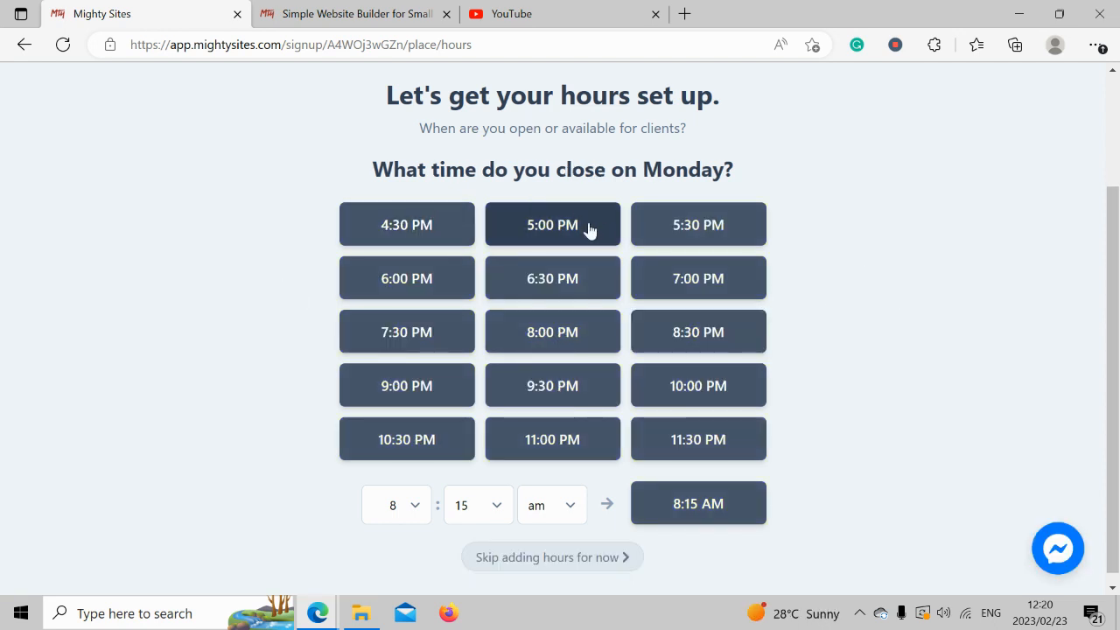
click(572, 229)
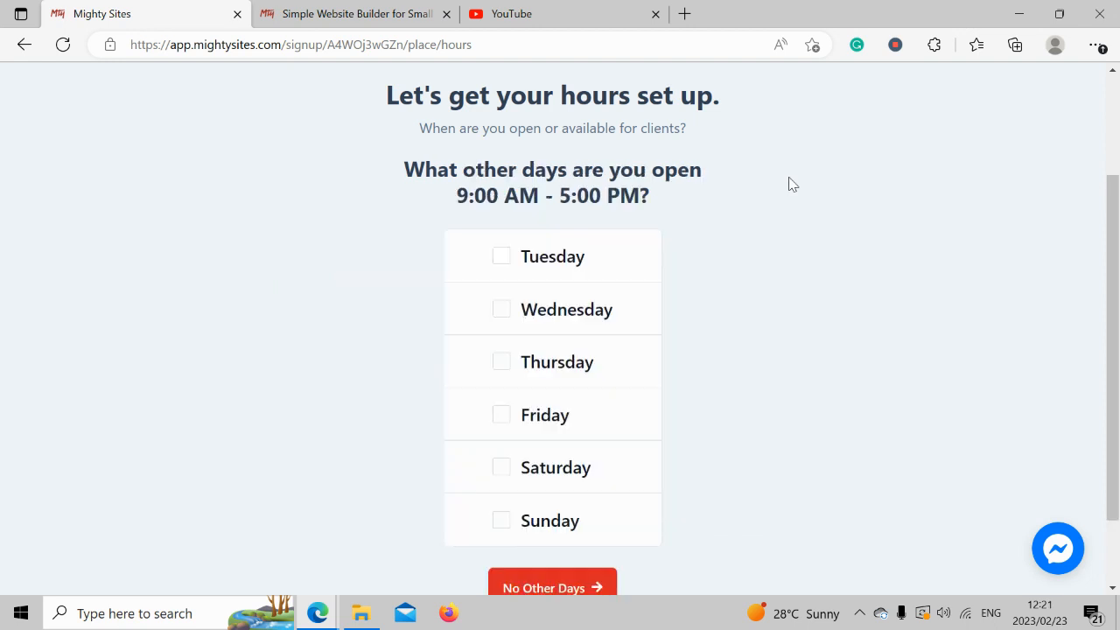
click(526, 257)
click(546, 307)
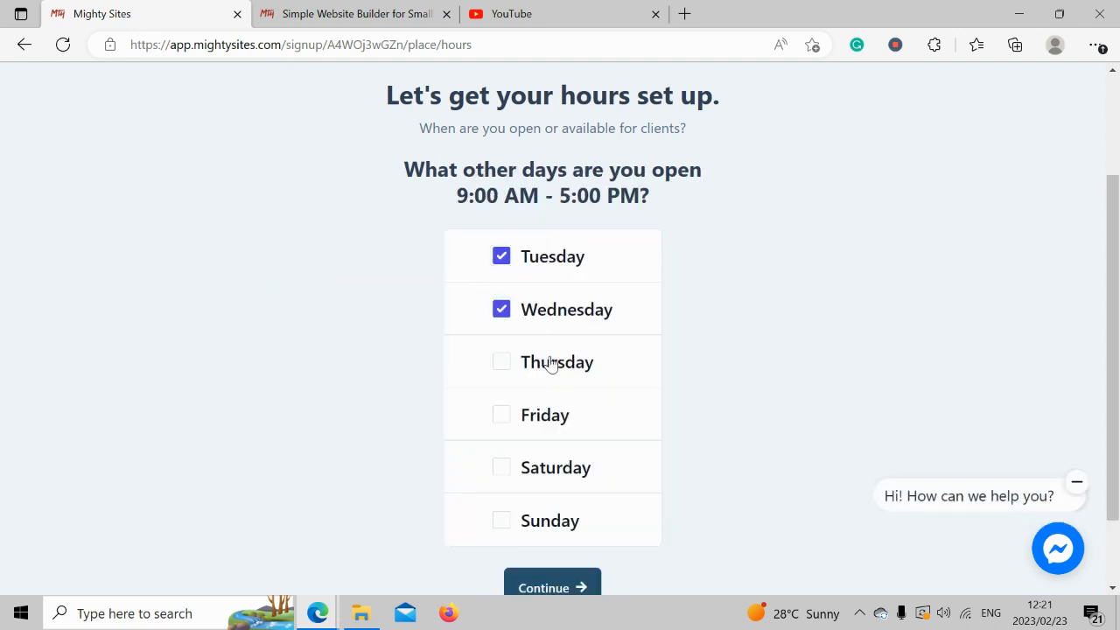
click(550, 362)
click(569, 433)
click(570, 481)
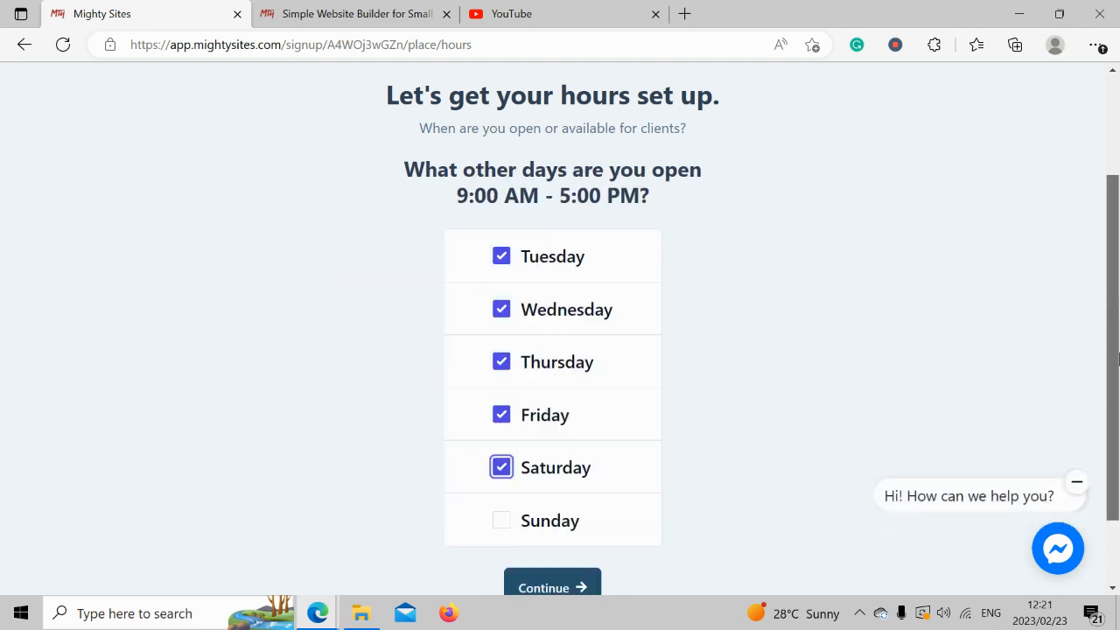
scroll(612, 455, down, 1)
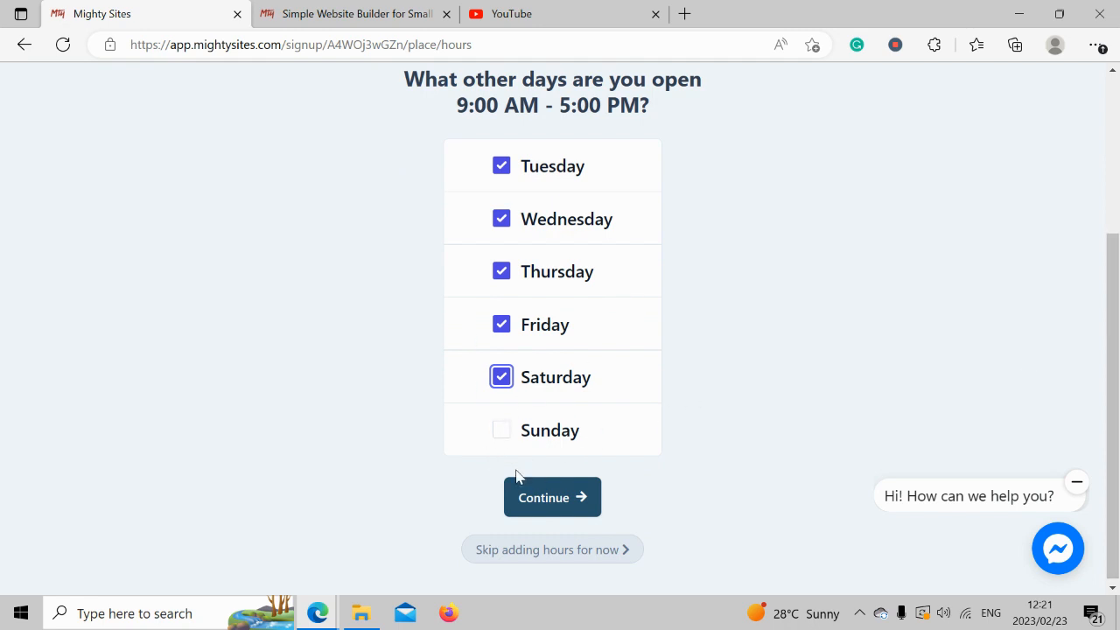
Confirm the open days and mark the store closed on Sundays.
click(533, 497)
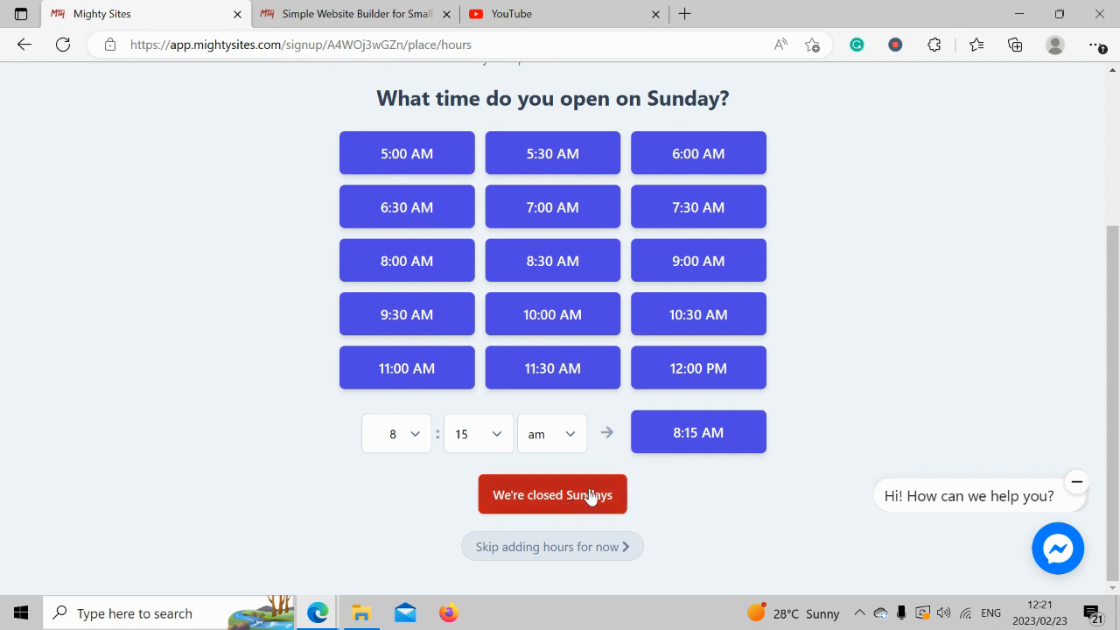
click(590, 497)
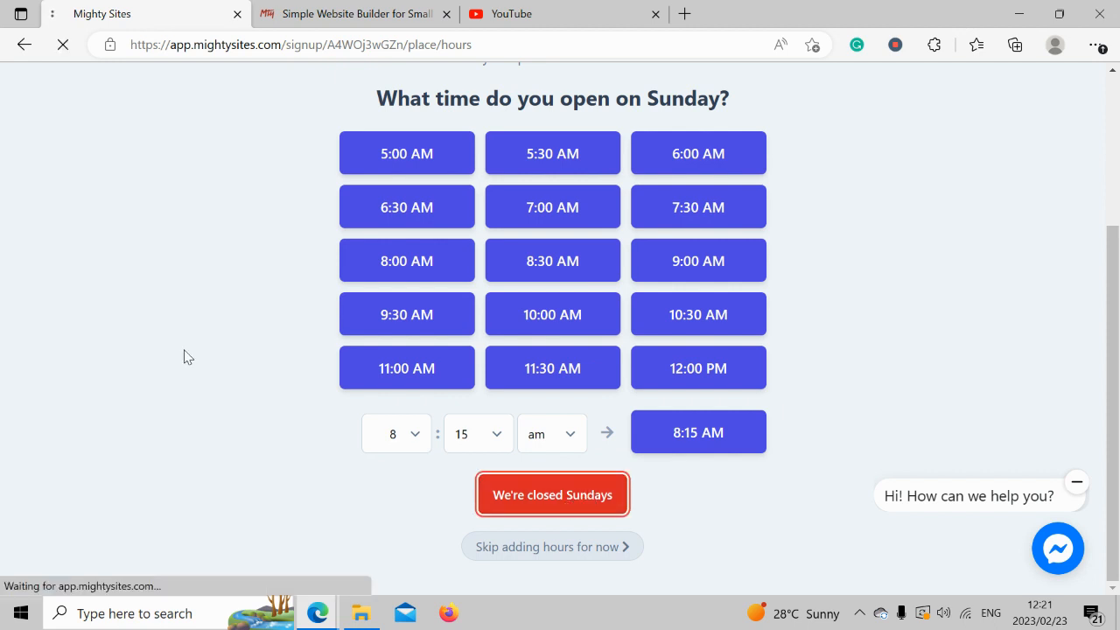
scroll(184, 356, down, 3)
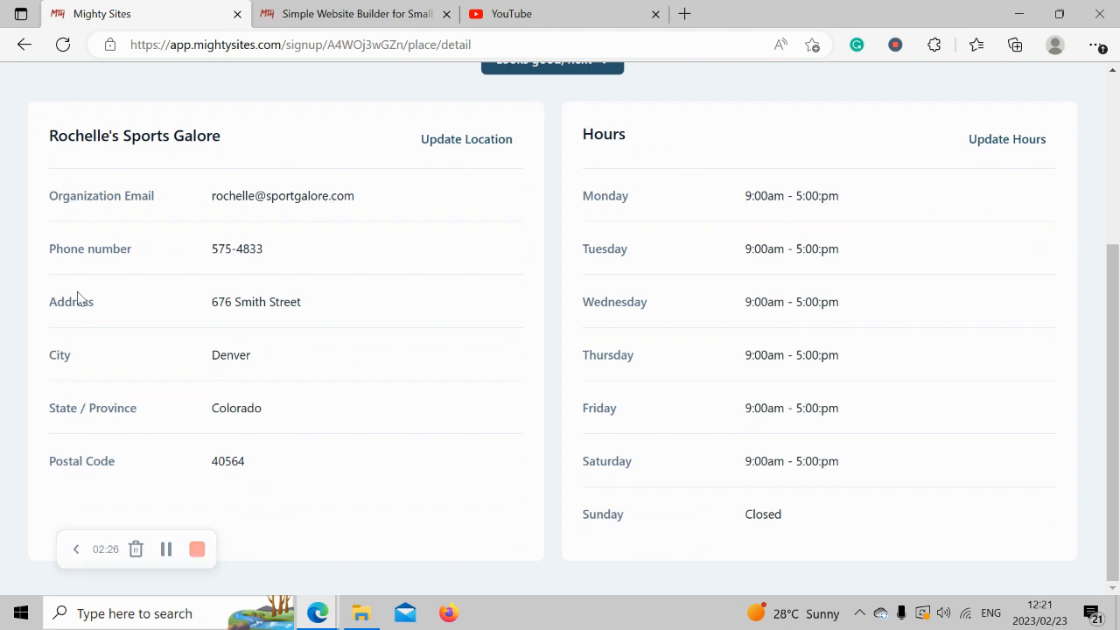
Confirm the review page with 'Looks good, next' to generate the sports store site.
scroll(77, 297, up, 3)
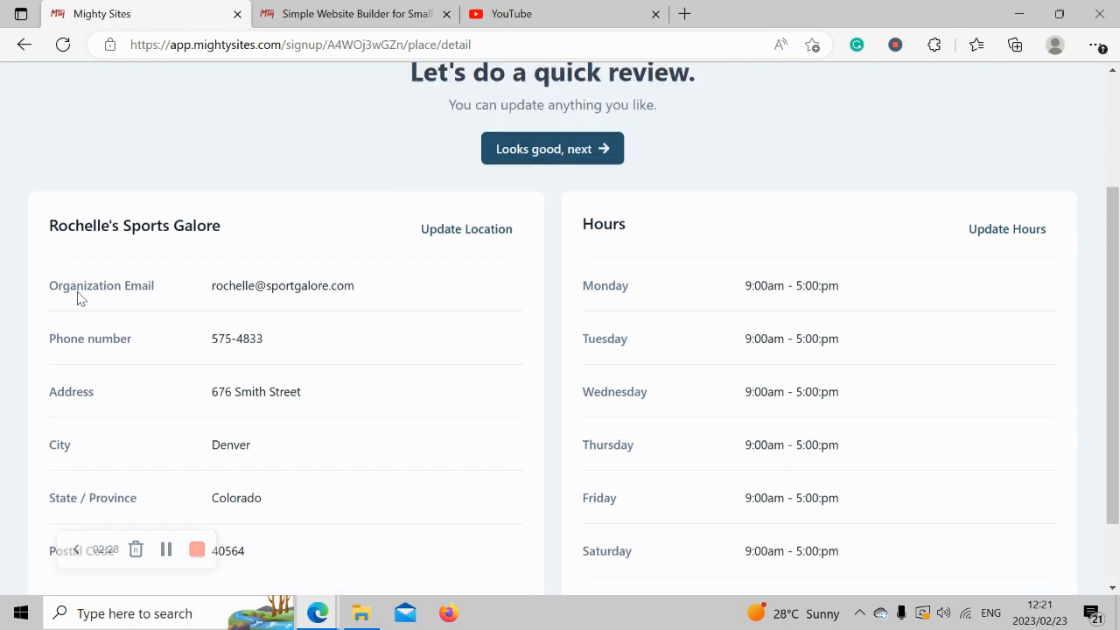
click(567, 335)
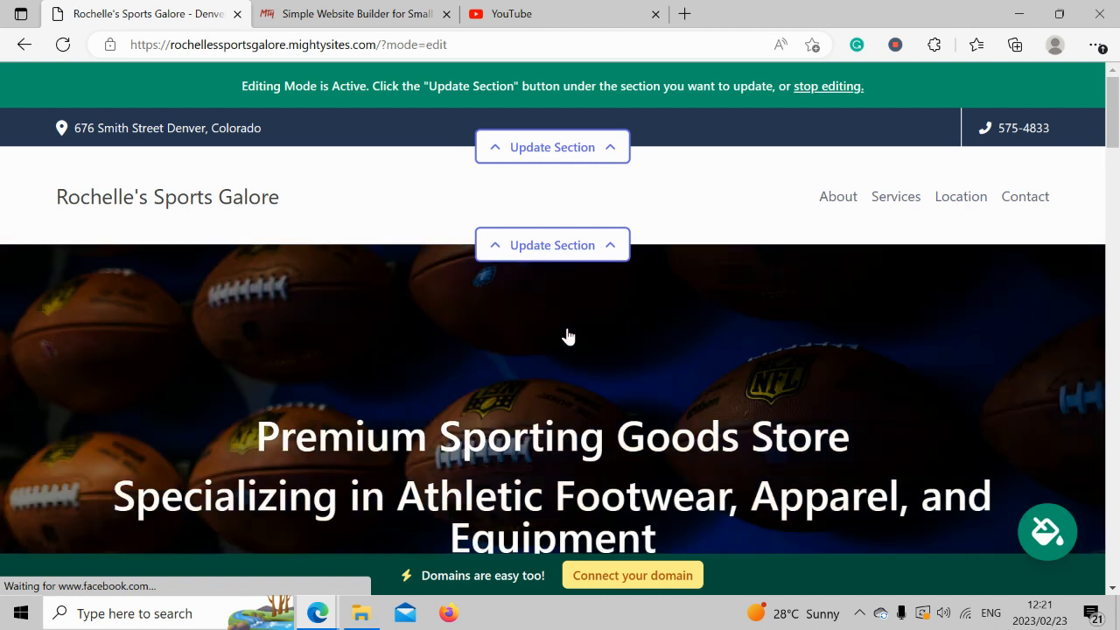
scroll(567, 336, down, 5)
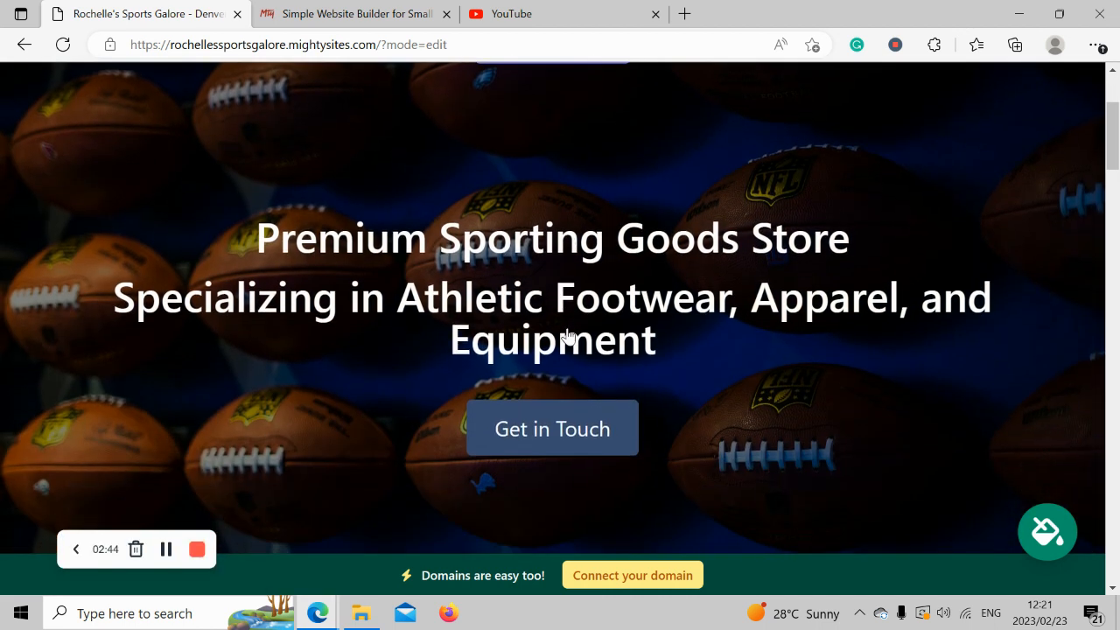
scroll(568, 336, down, 5)
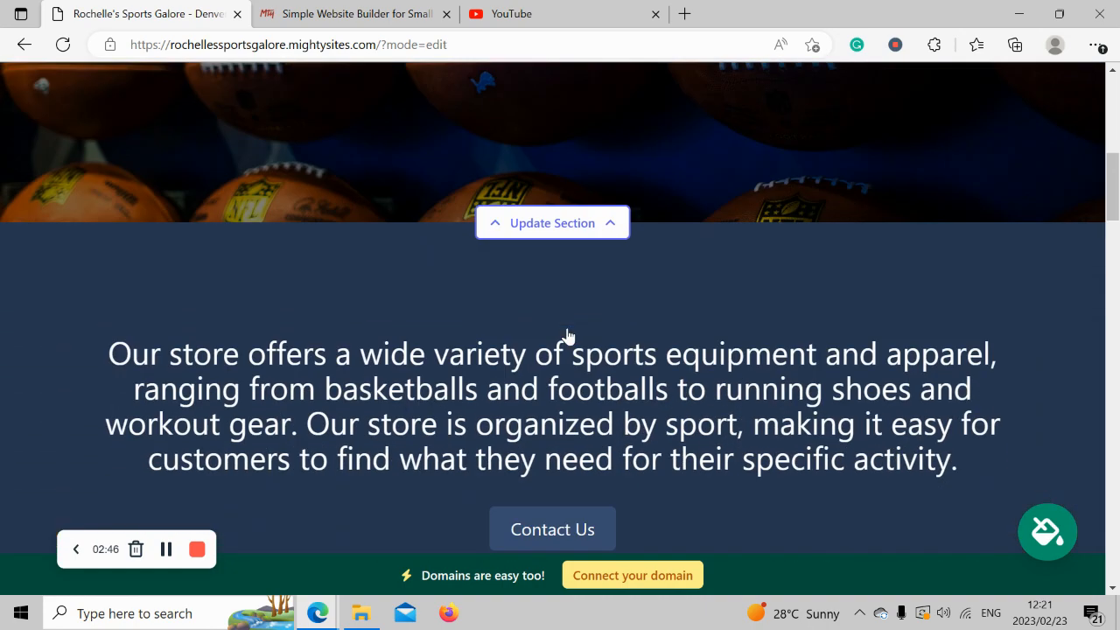
scroll(568, 337, down, 1)
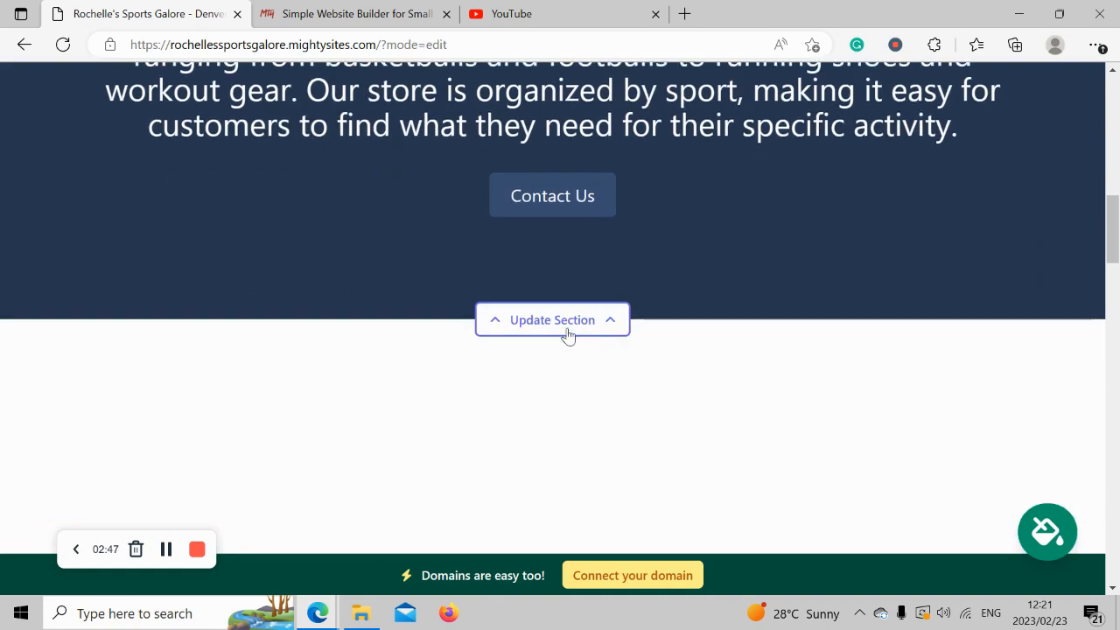
scroll(568, 337, down, 4)
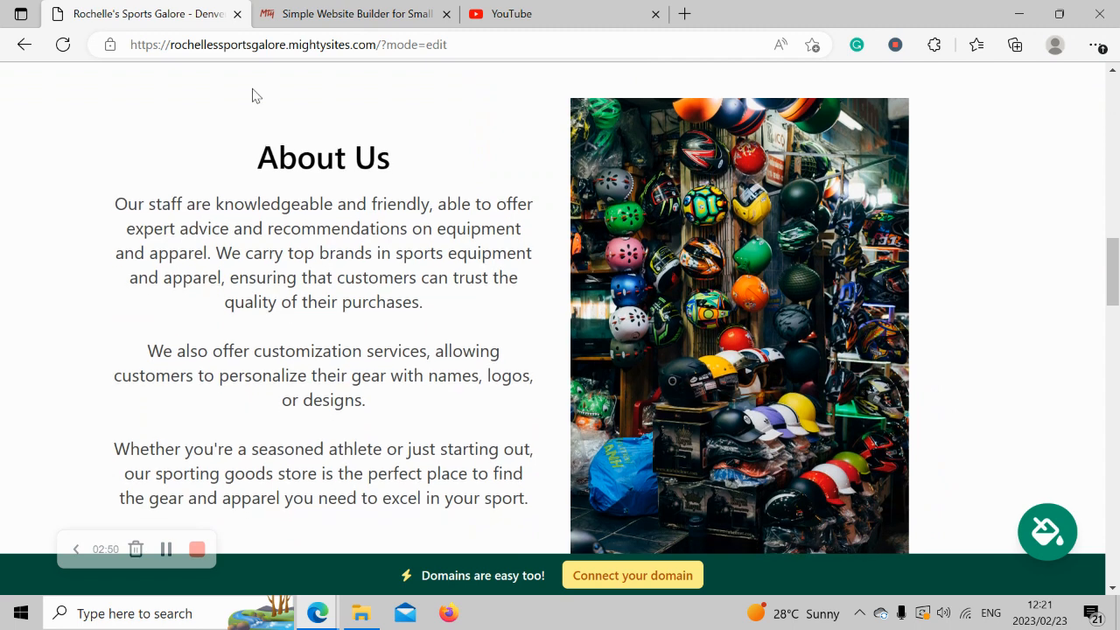
drag(247, 156, 539, 521)
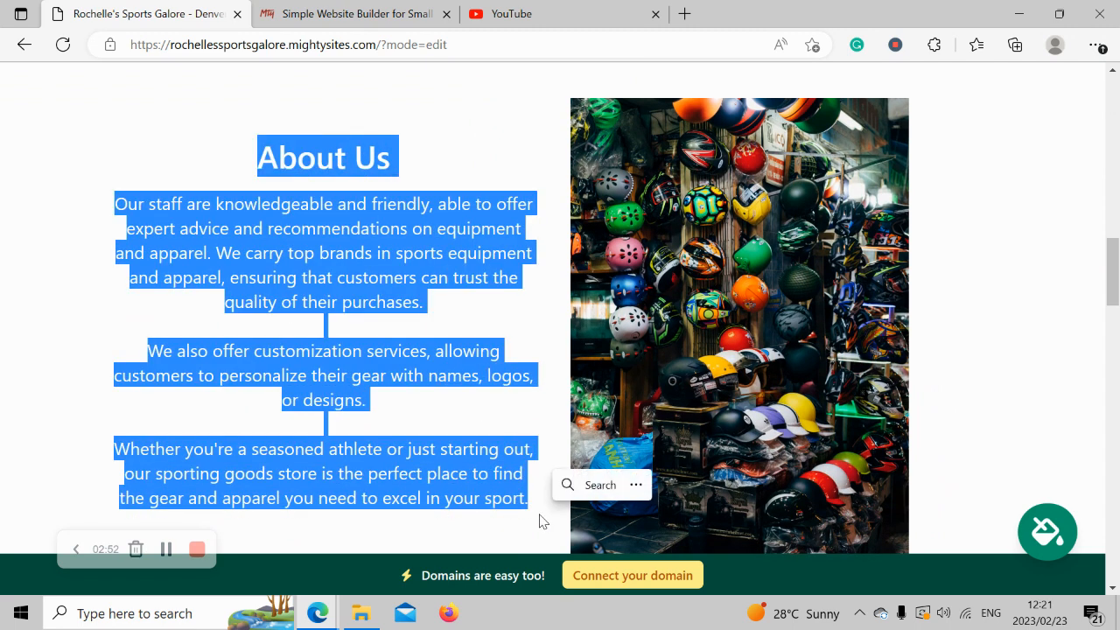
click(760, 184)
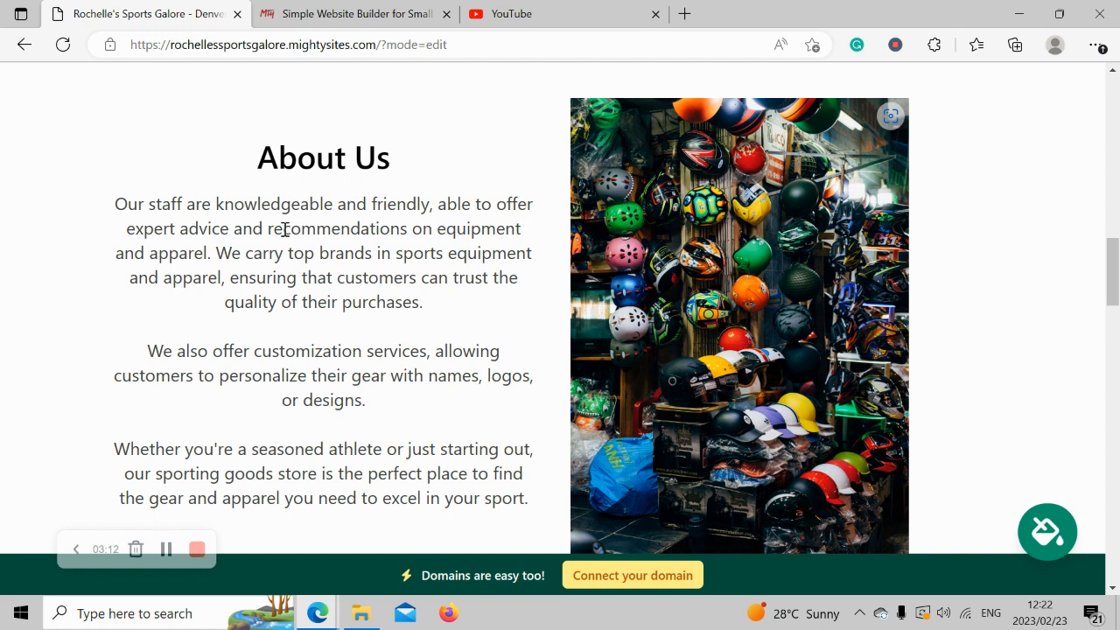
drag(117, 208, 545, 515)
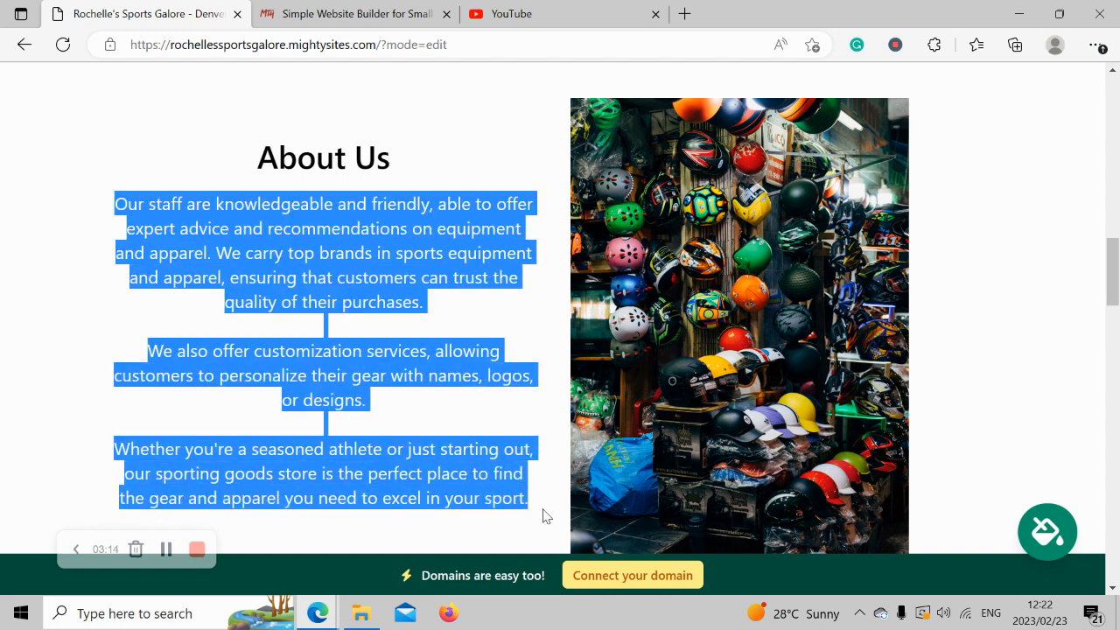
click(246, 271)
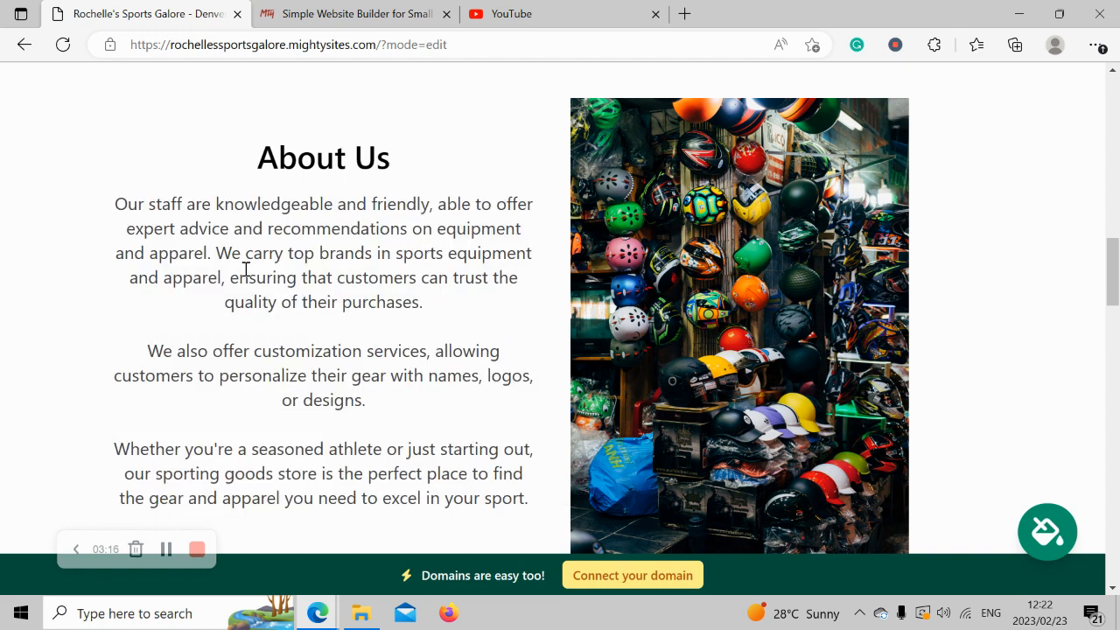
scroll(245, 272, down, 5)
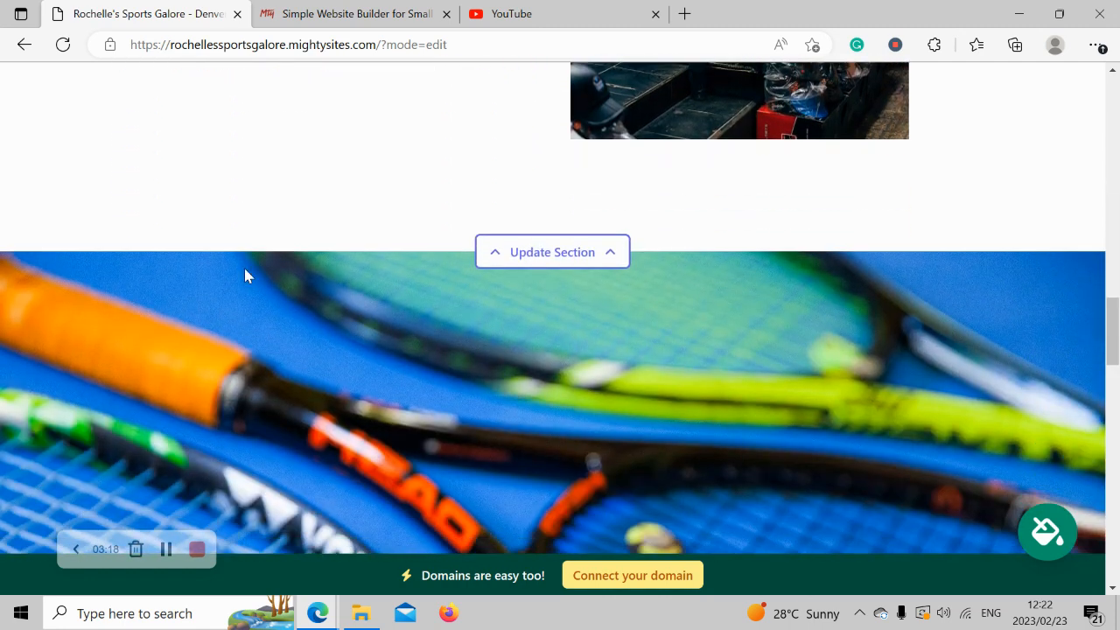
scroll(245, 271, down, 5)
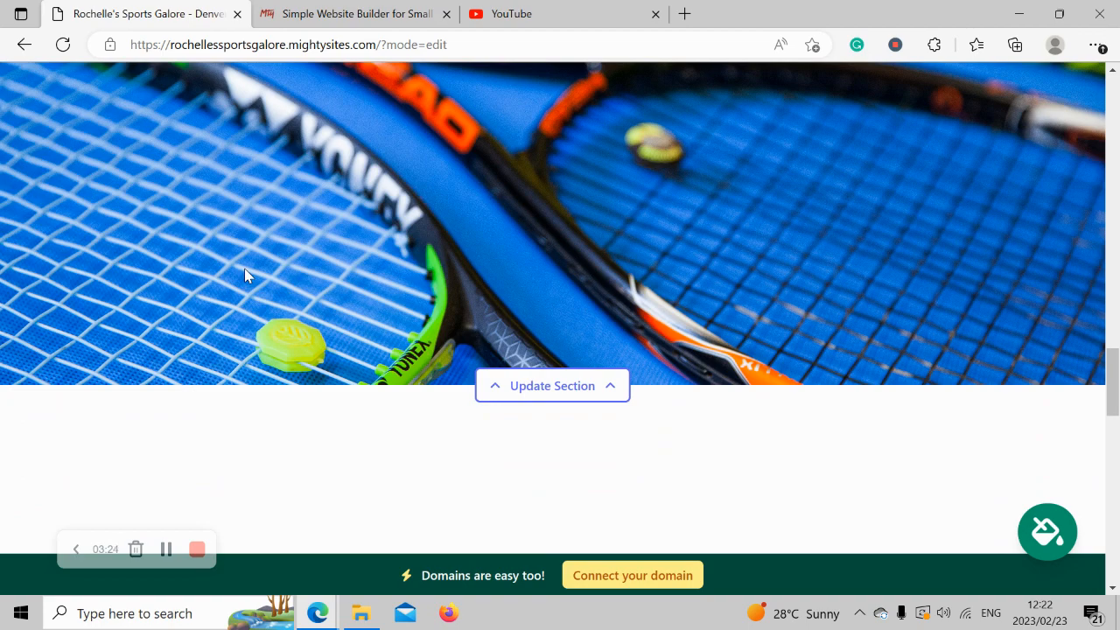
scroll(245, 274, down, 5)
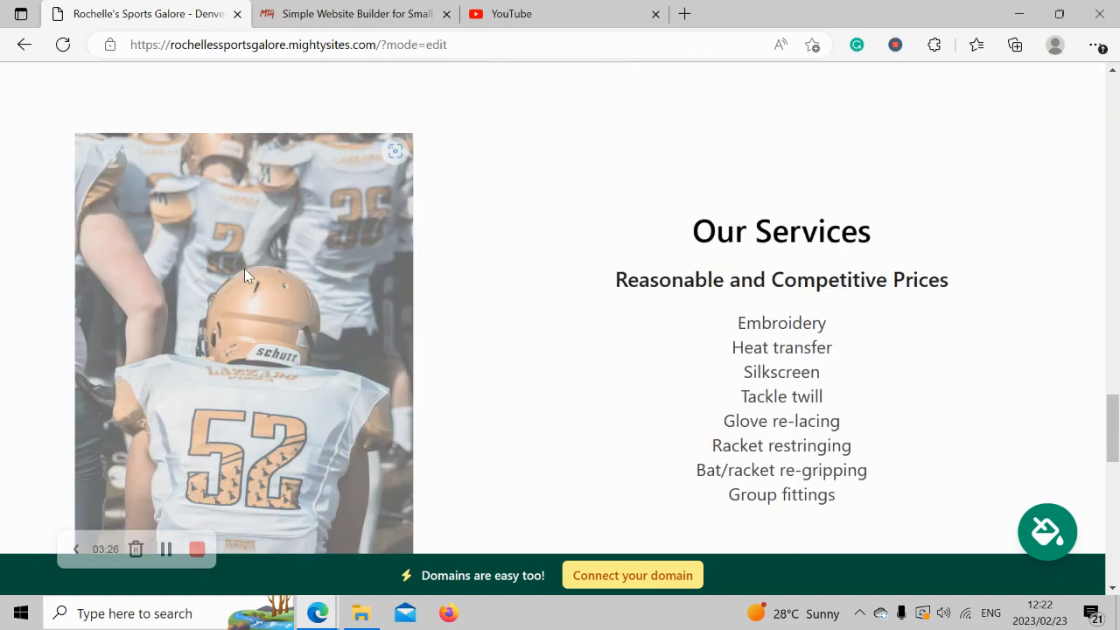
scroll(244, 274, down, 4)
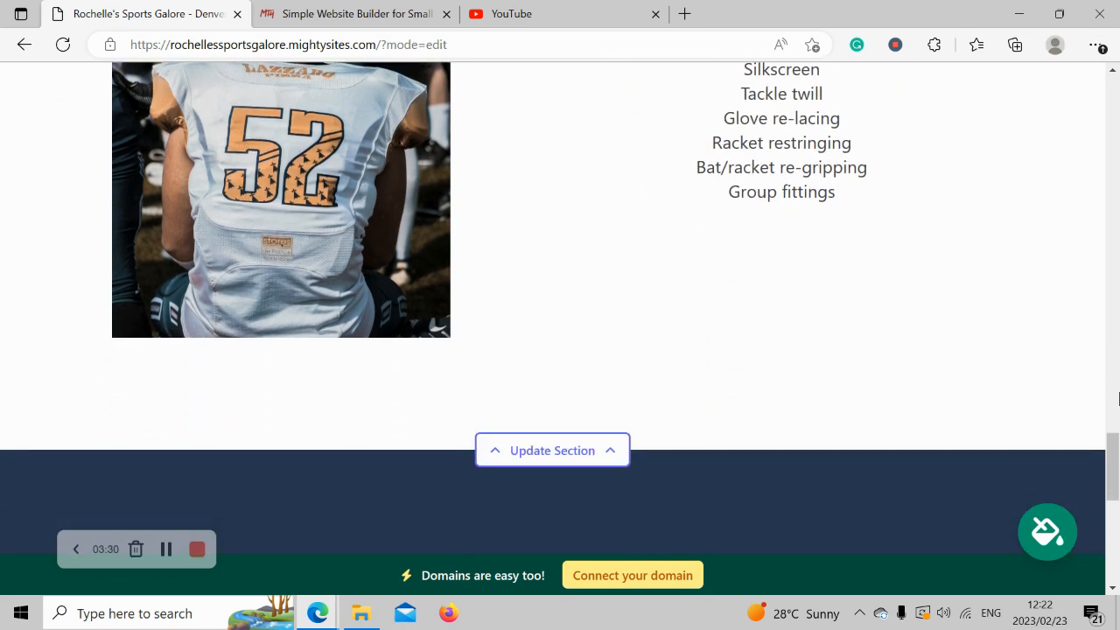
scroll(1042, 427, up, 1)
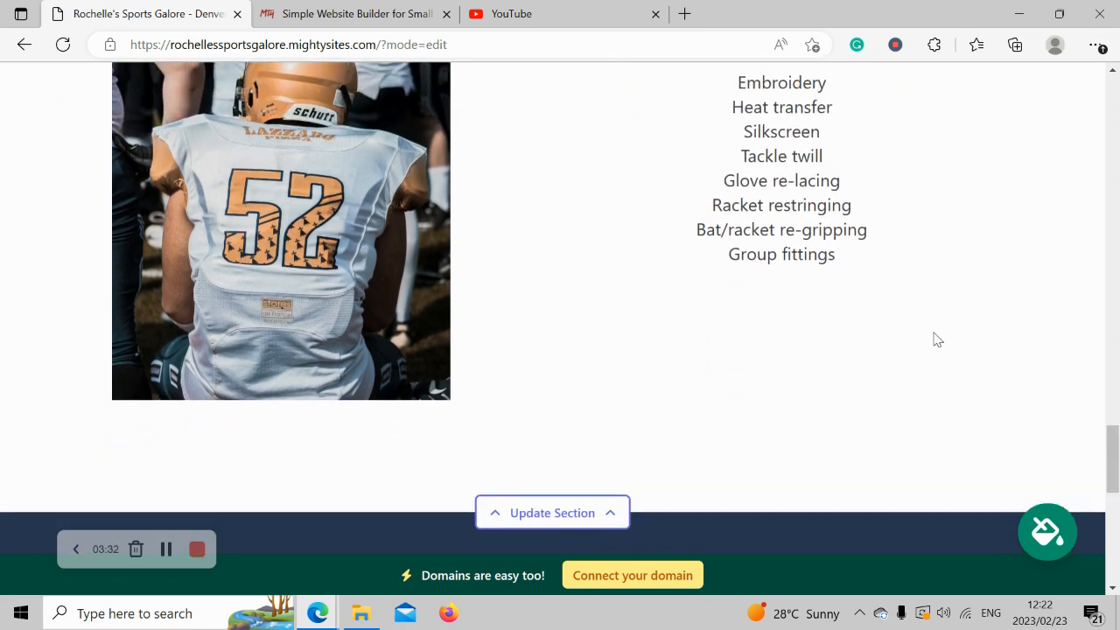
scroll(936, 338, up, 2)
scroll(935, 339, up, 6)
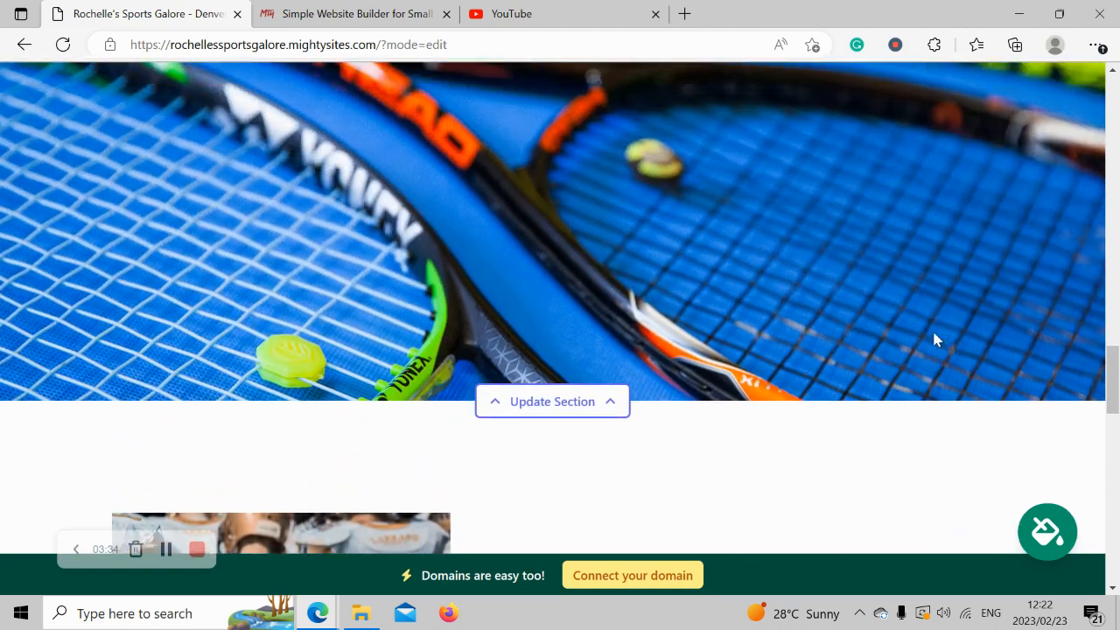
scroll(934, 338, up, 8)
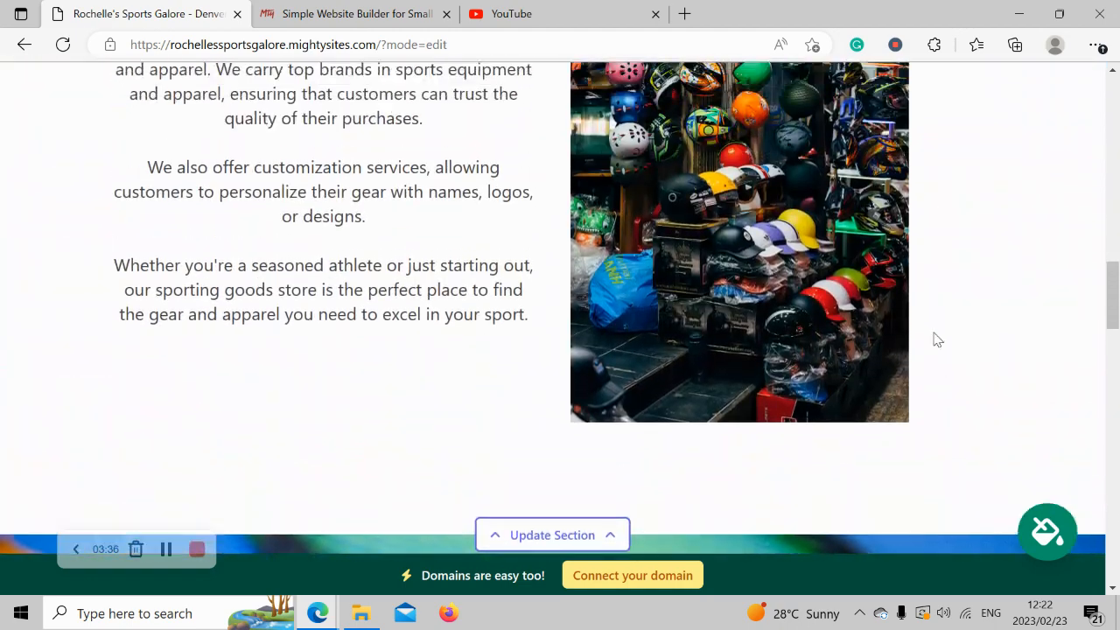
scroll(937, 339, up, 5)
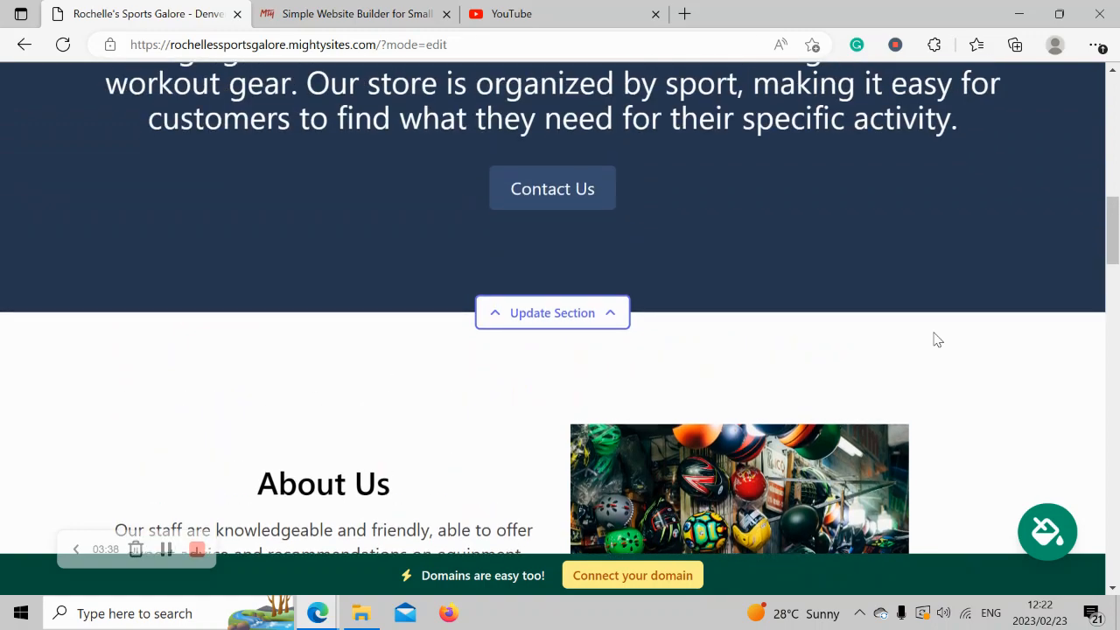
scroll(935, 339, up, 7)
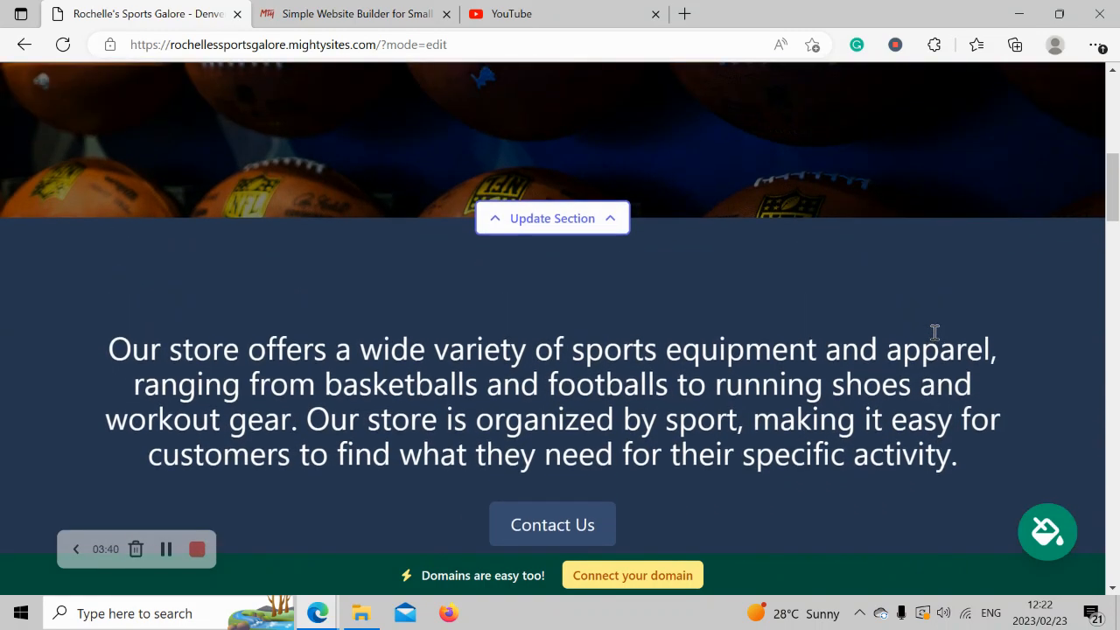
scroll(934, 340, up, 6)
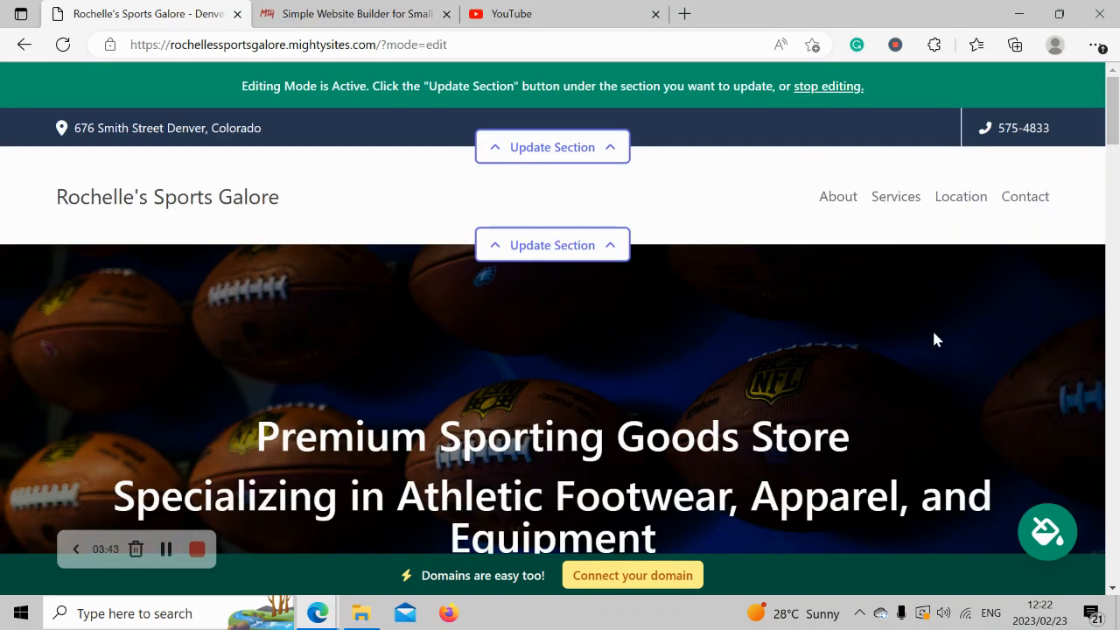
Show the store email in the top contact bar and save the location details.
click(572, 155)
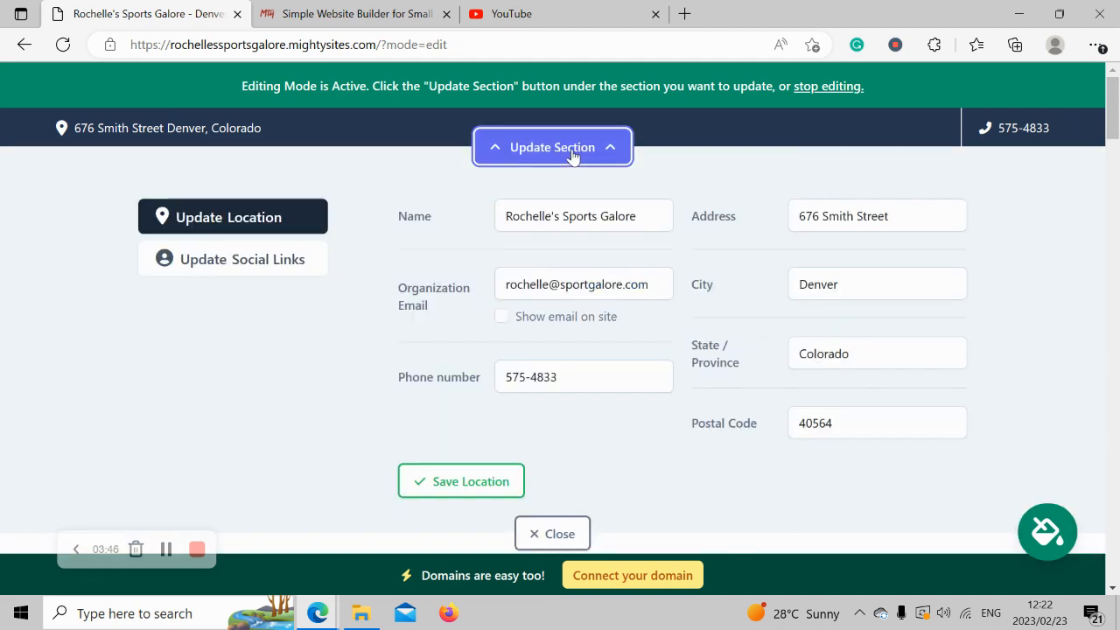
click(503, 317)
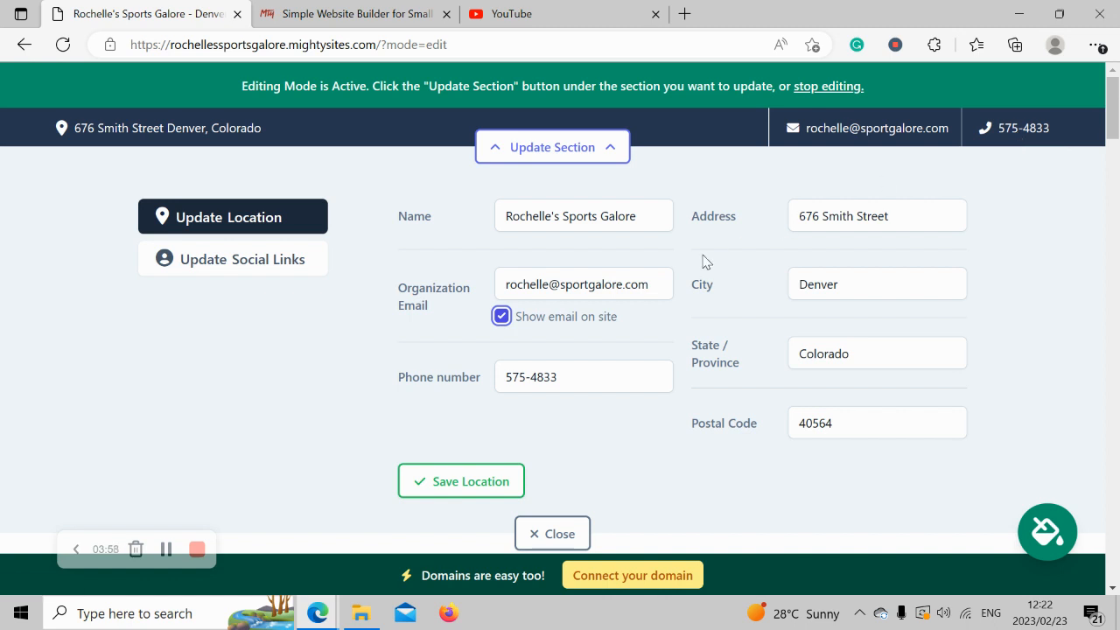
click(464, 492)
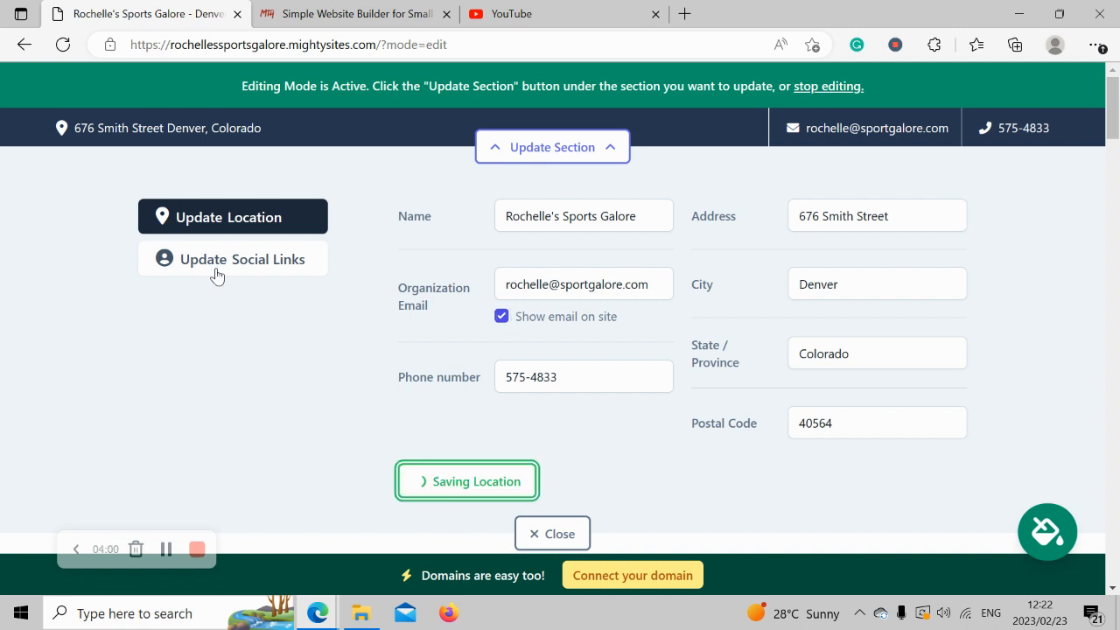
Add the Instagram handle 'mightysites' to the social links and save them.
click(207, 271)
click(477, 218)
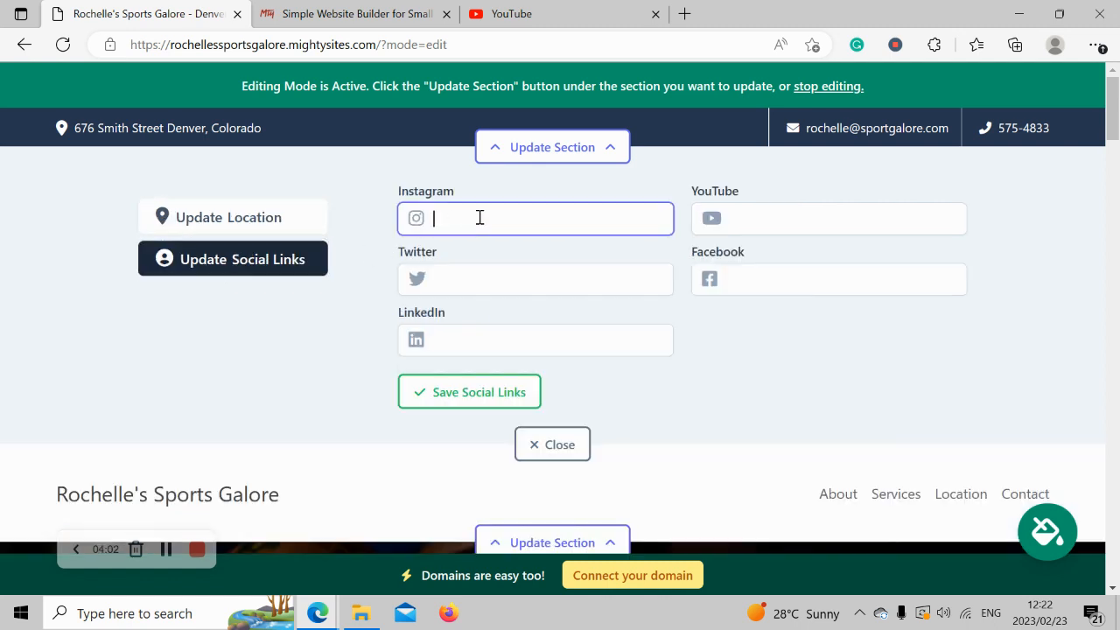
text(mightysites)
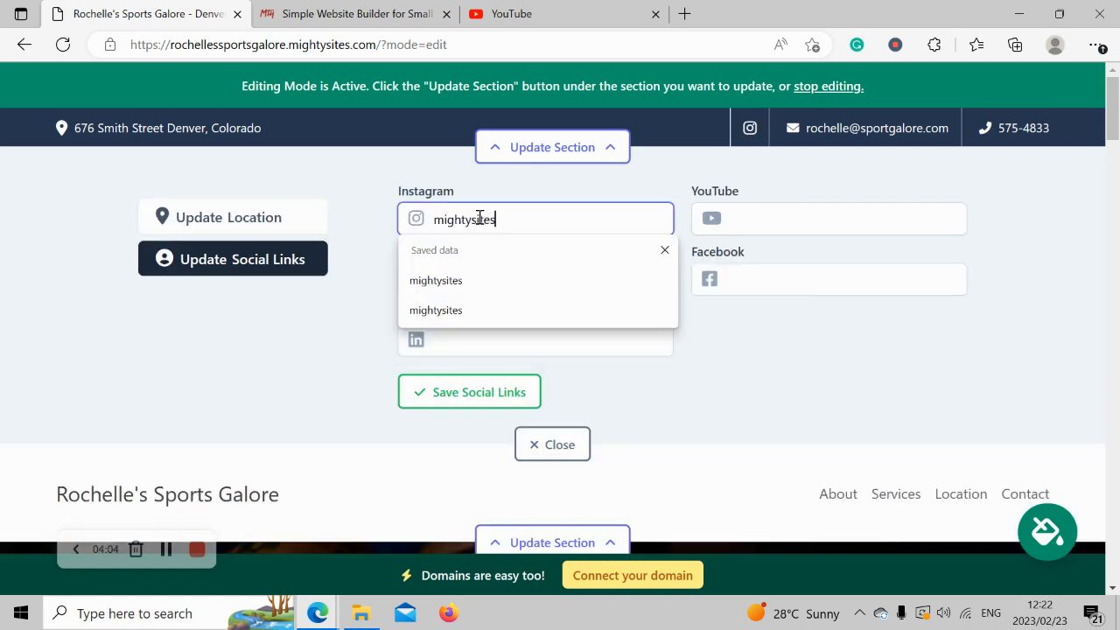
click(283, 338)
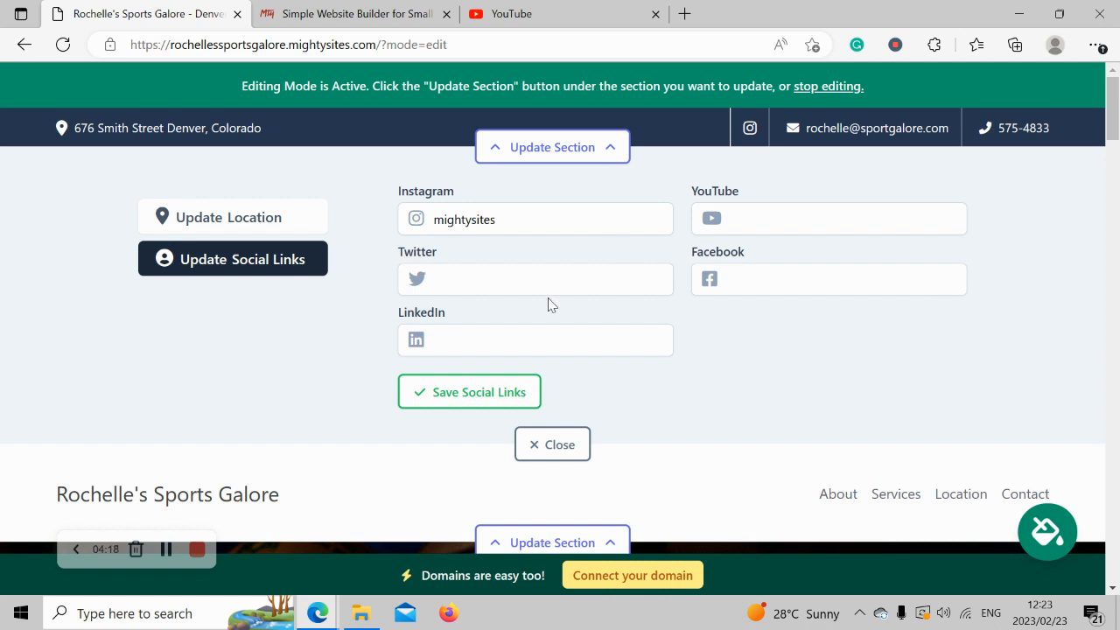
click(495, 395)
click(576, 457)
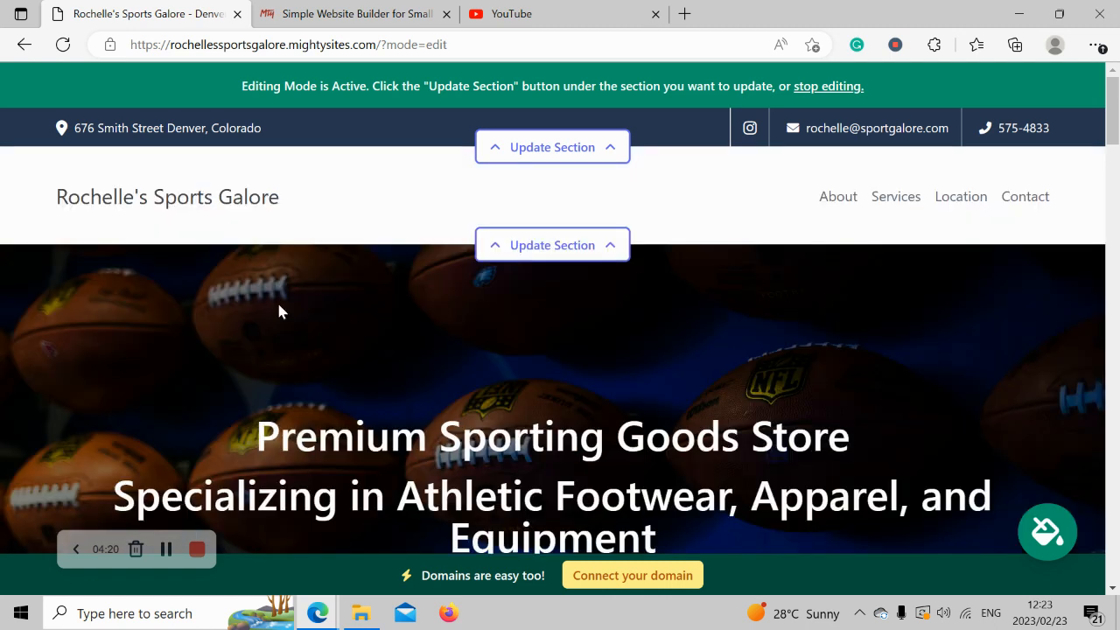
Upload 'Mighty Sites Logo YouTube' from Pictures as the header logo and save it.
click(595, 243)
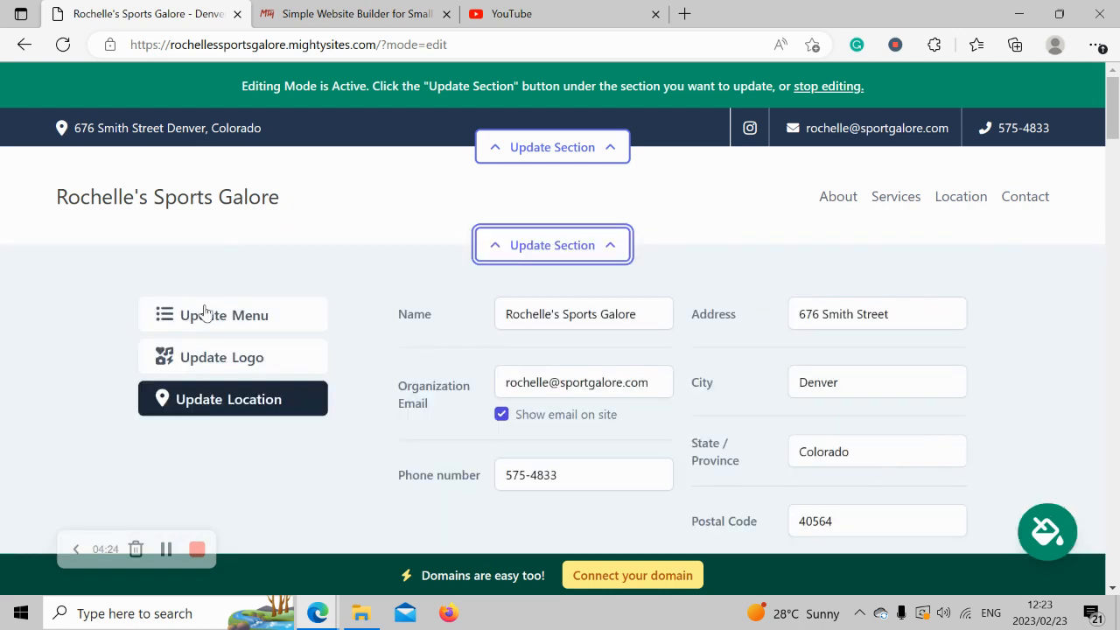
click(248, 360)
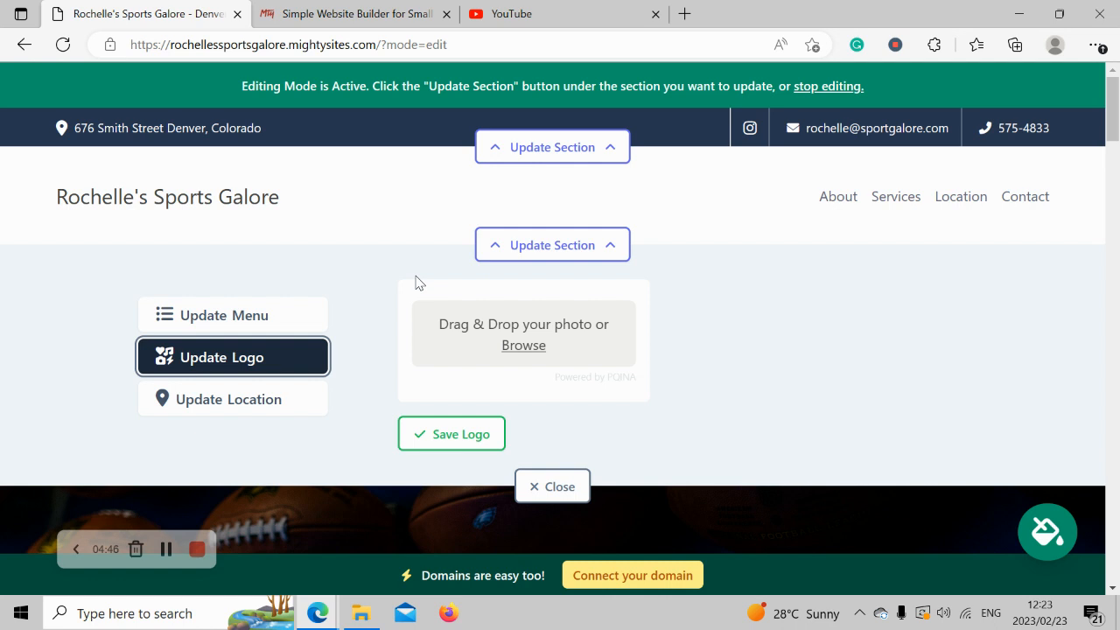
click(524, 346)
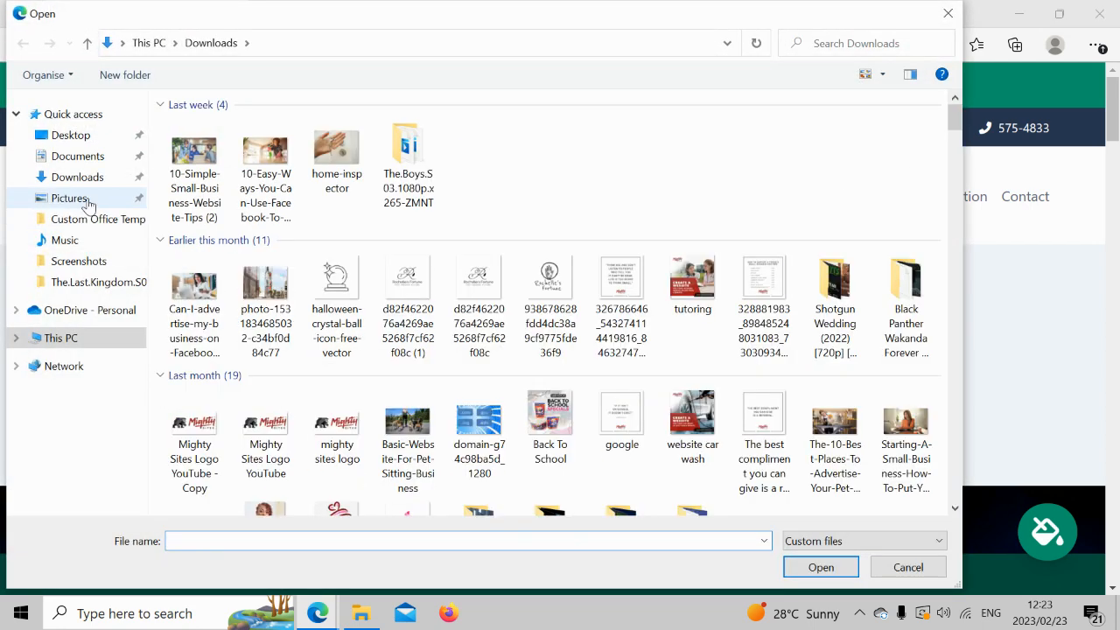
click(105, 199)
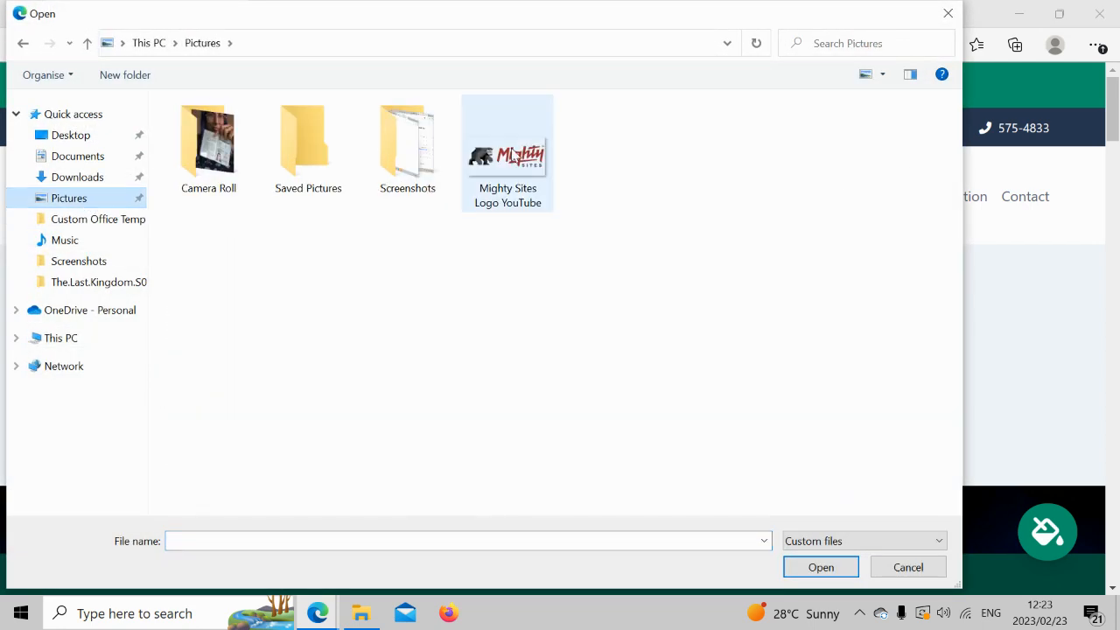
double_click(513, 155)
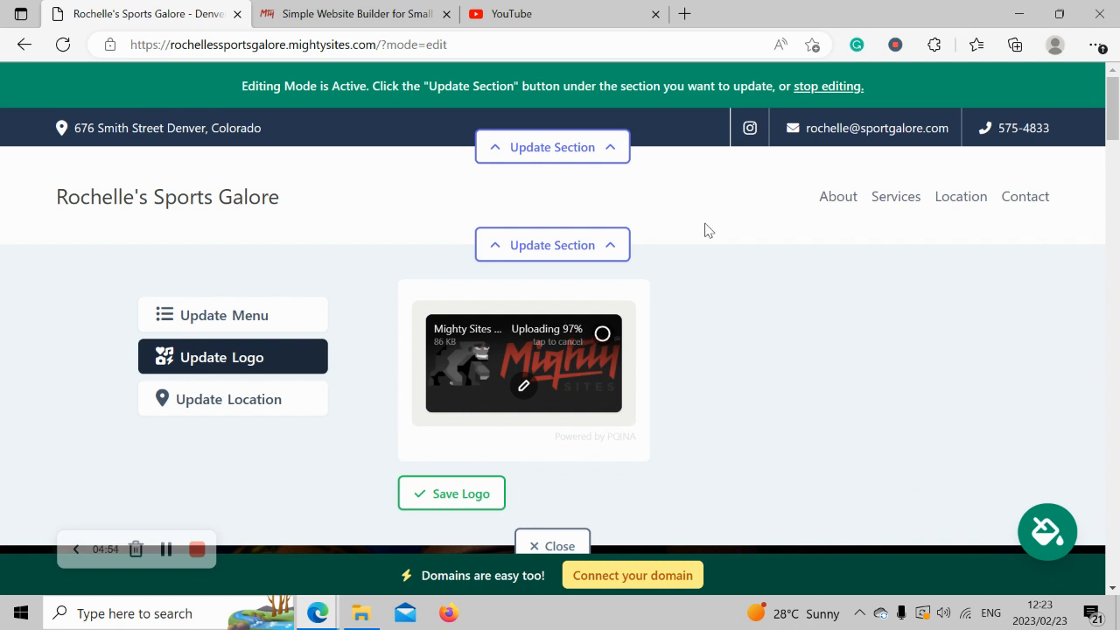
click(440, 497)
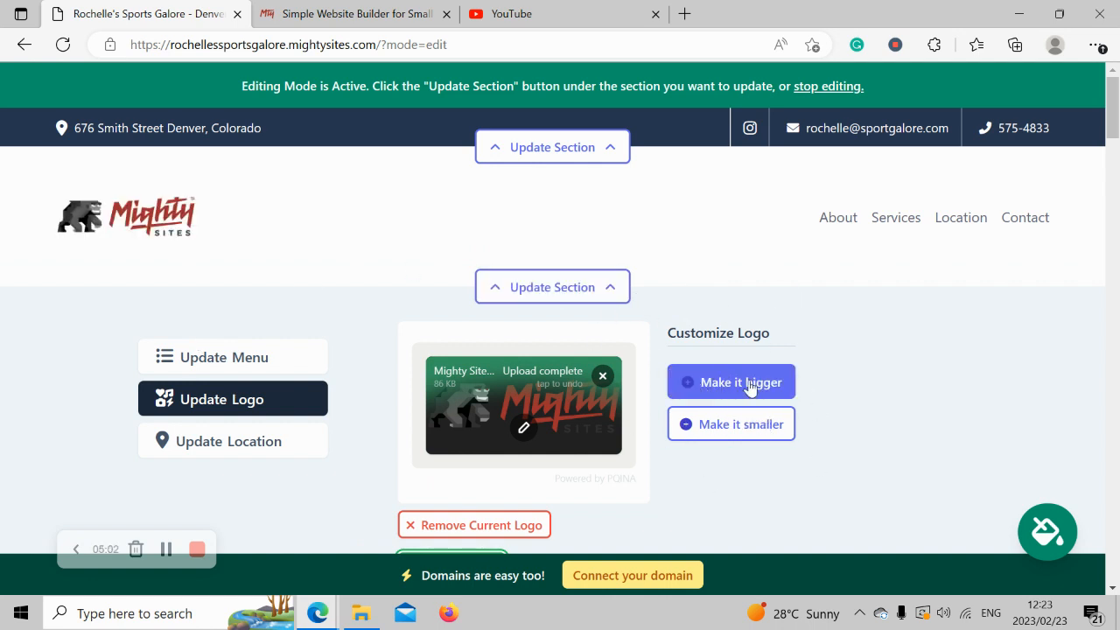
Enlarge the header logo one step and save it.
click(722, 402)
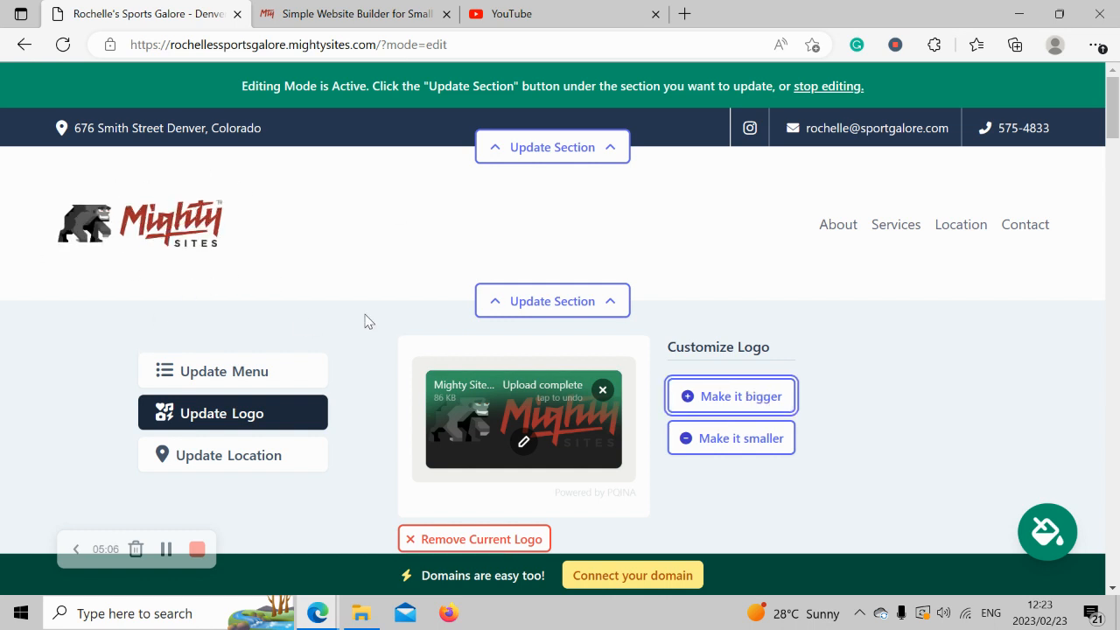
scroll(367, 319, down, 1)
click(455, 518)
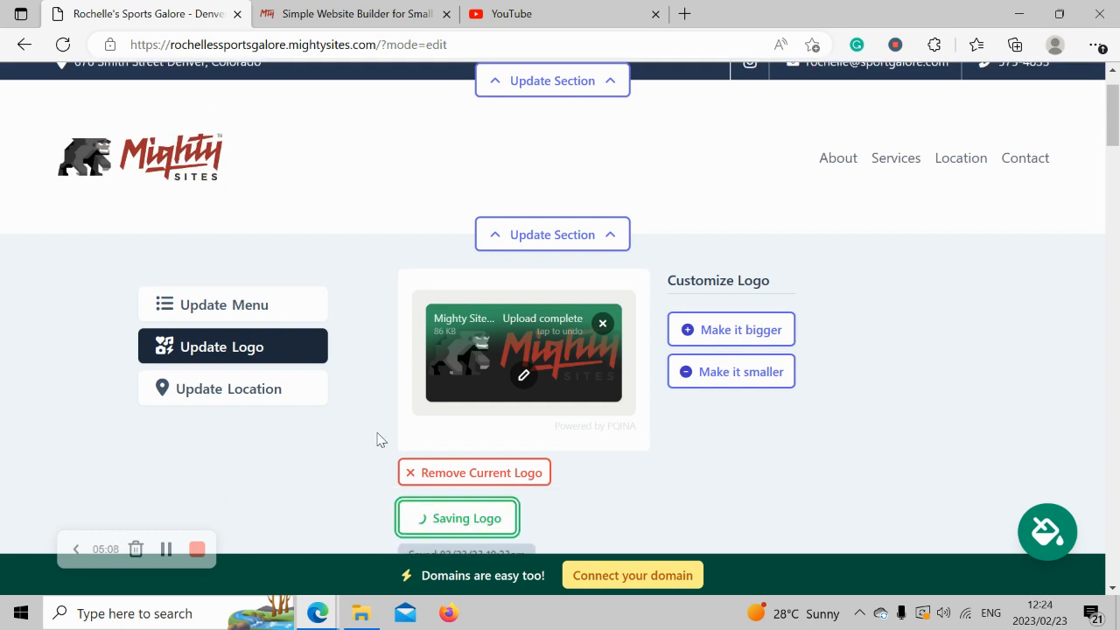
scroll(378, 440, down, 2)
Close the logo editor and scroll to the store description paragraph and Contact Us button.
click(581, 464)
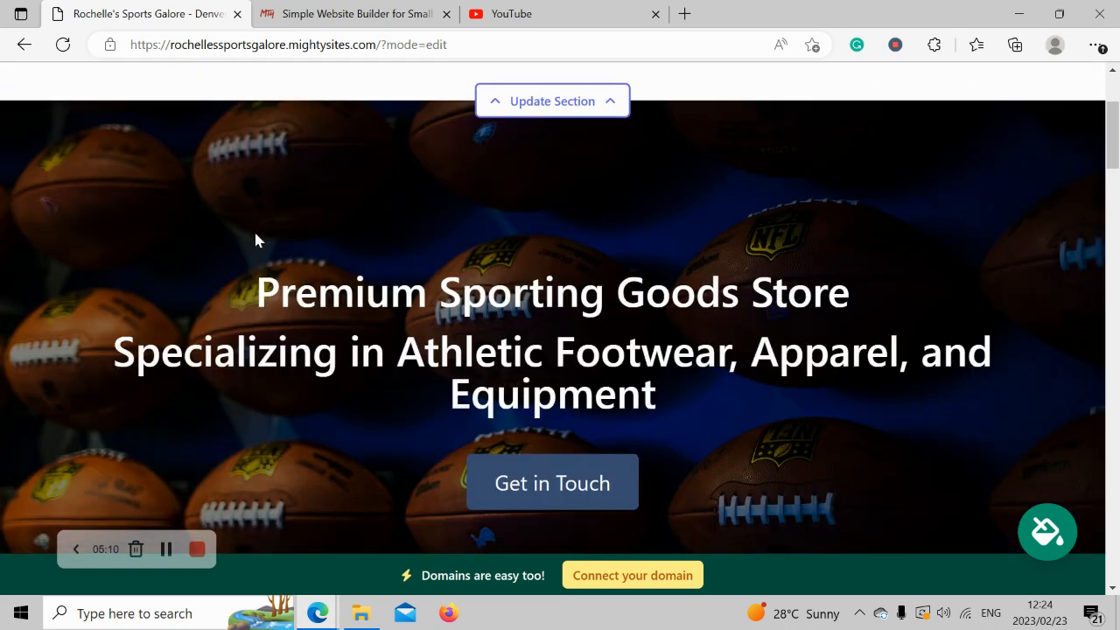
scroll(255, 235, up, 3)
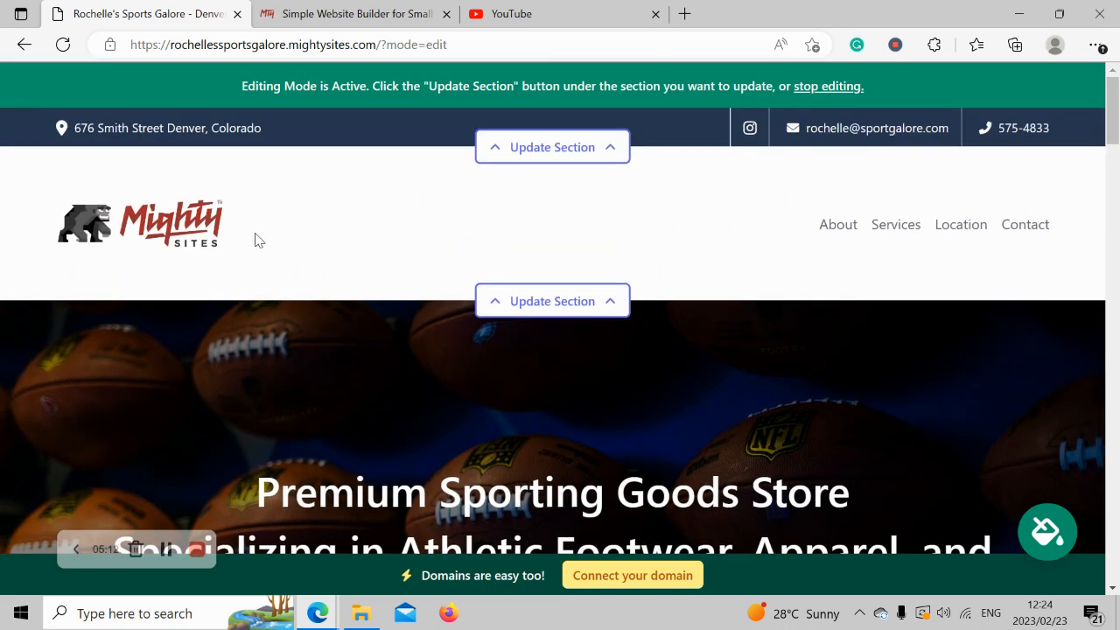
scroll(256, 240, down, 5)
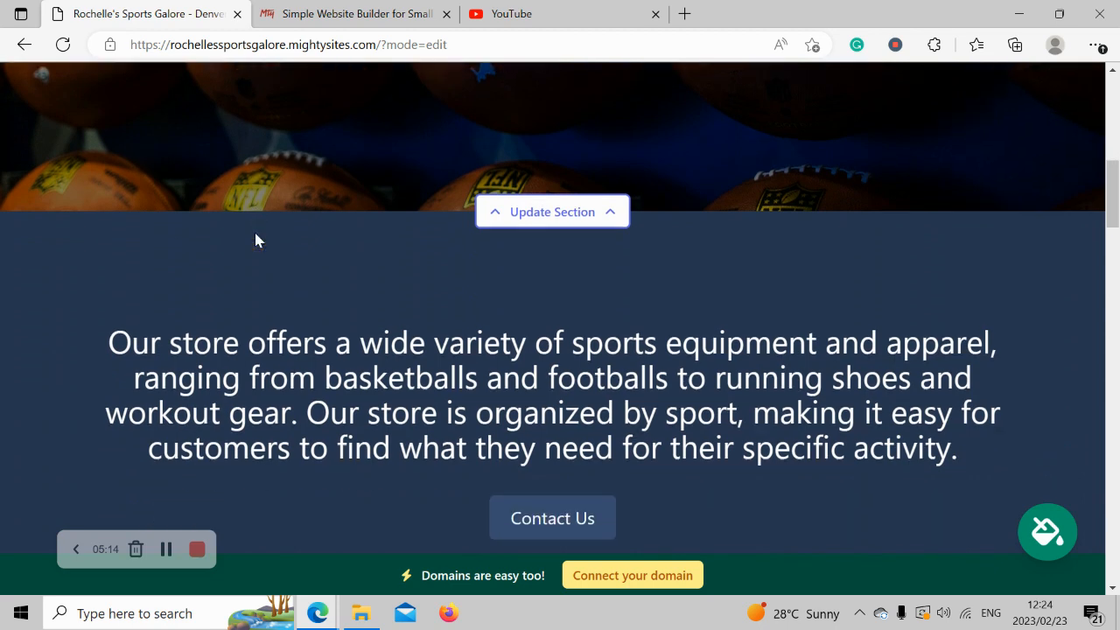
drag(105, 332, 953, 503)
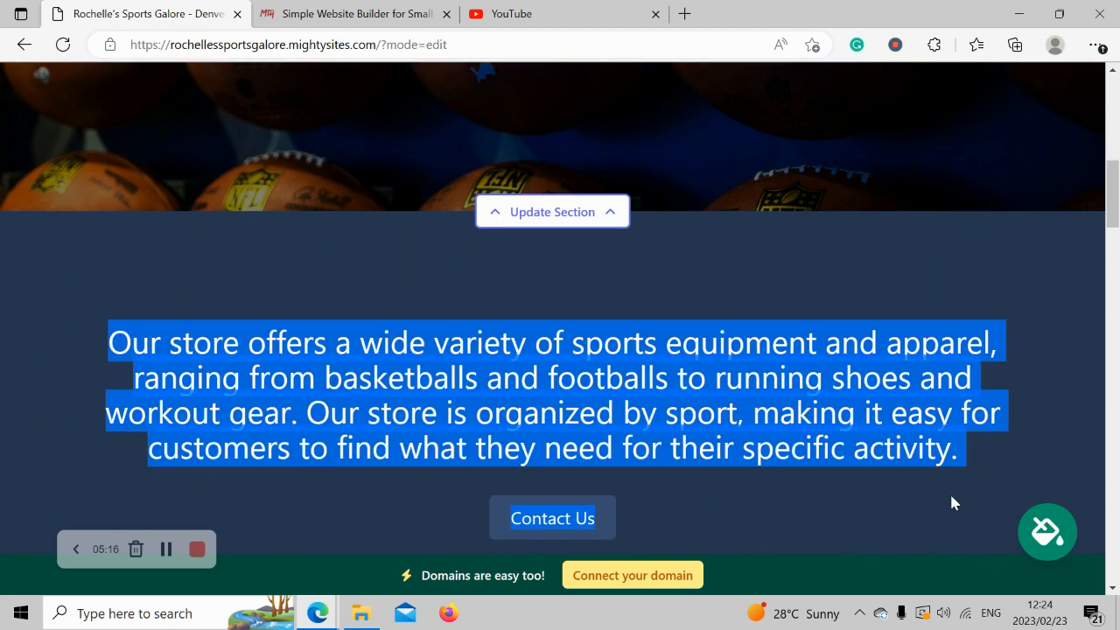
click(757, 514)
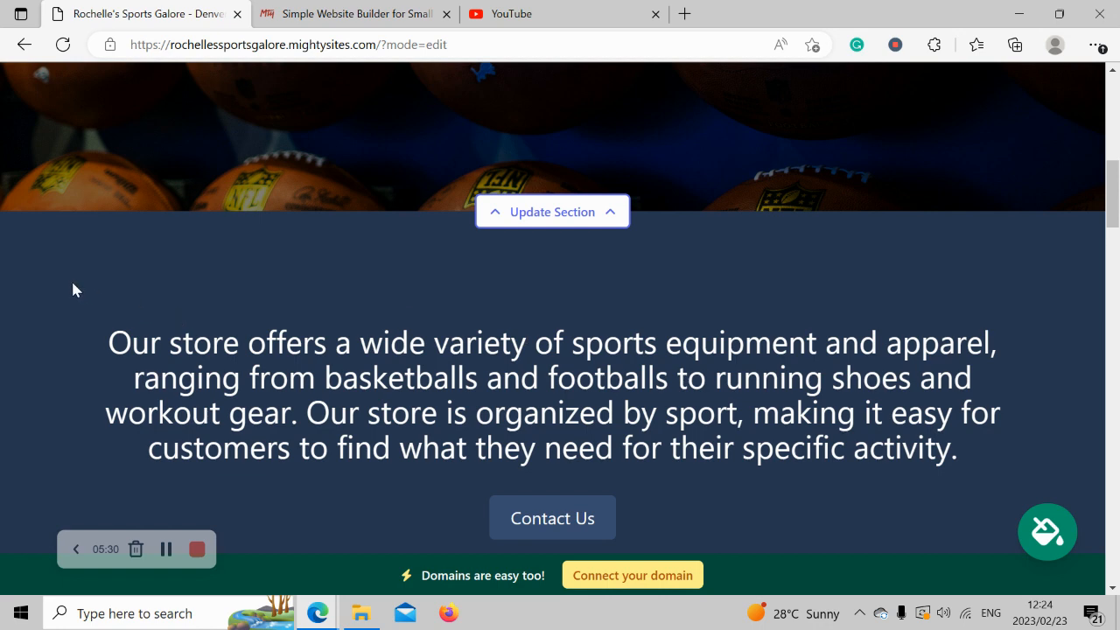
drag(73, 290, 749, 507)
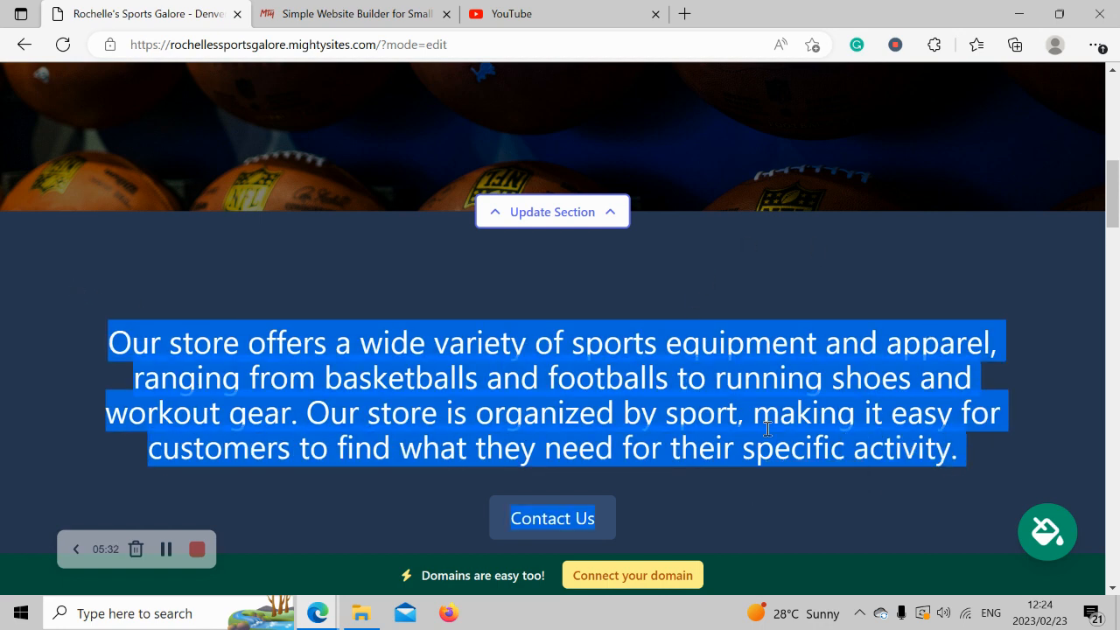
click(793, 505)
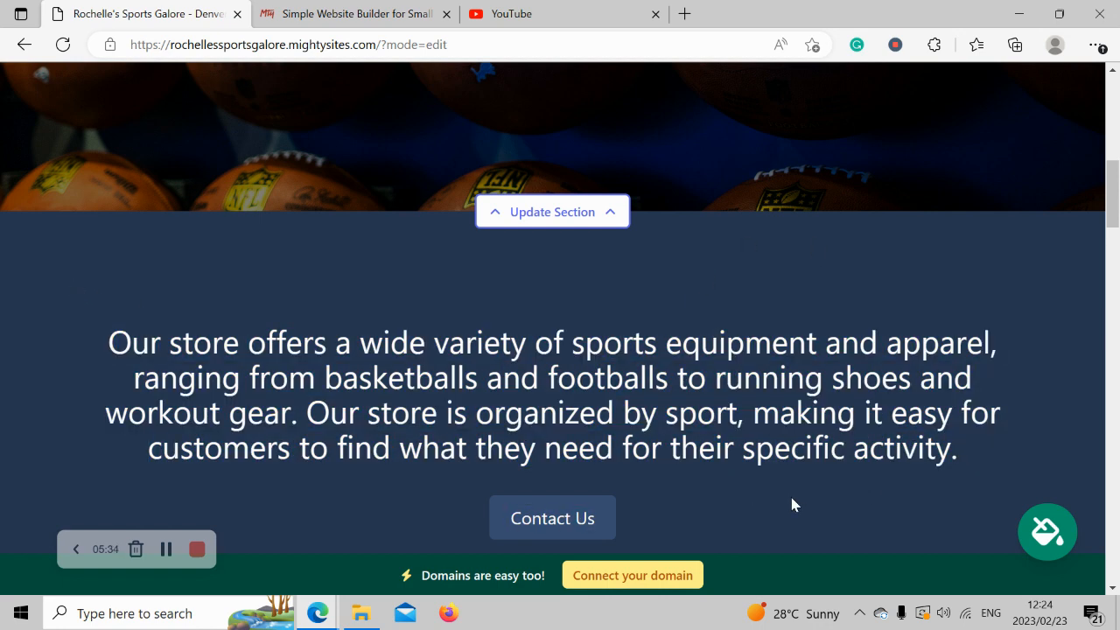
Preview colour themes: slate grey, cream and orange, blue, dark green, dark brown and pink.
click(1044, 548)
click(383, 477)
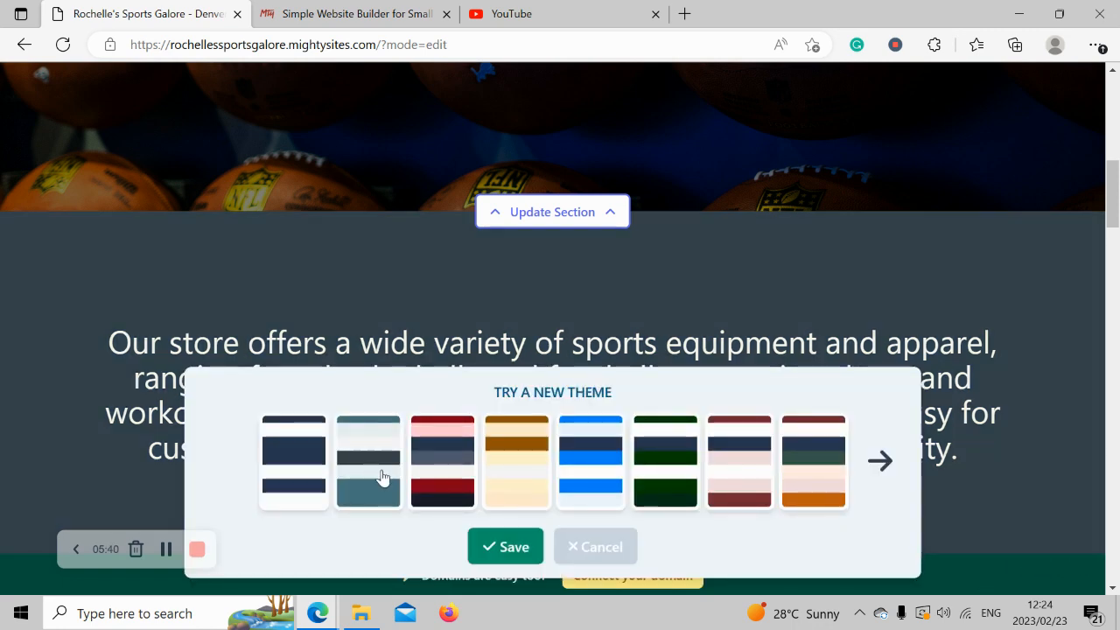
click(446, 467)
click(521, 475)
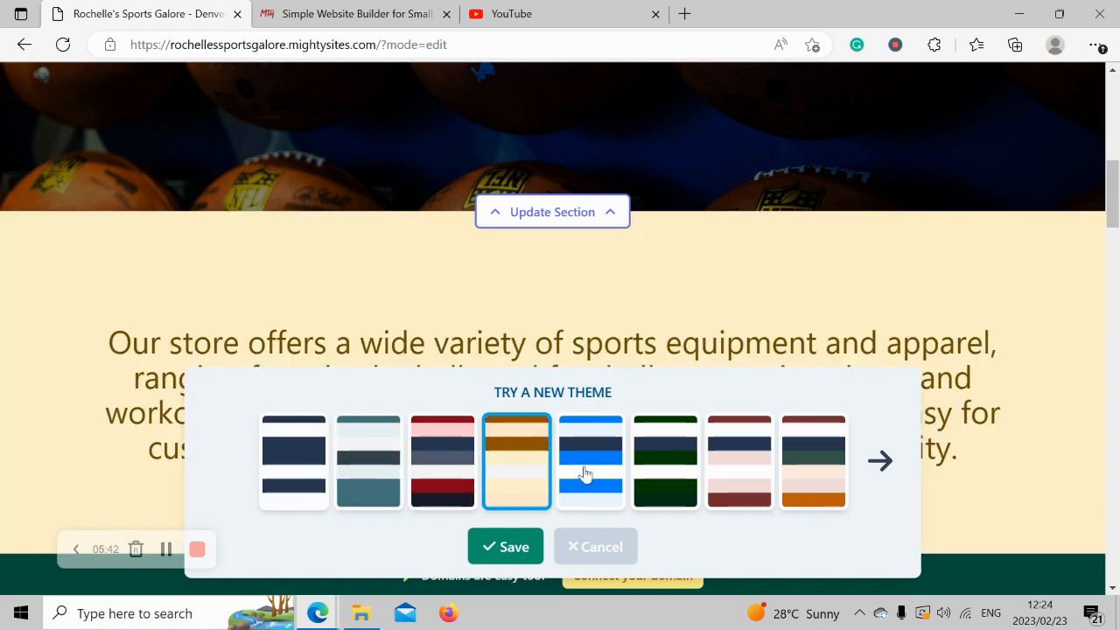
click(586, 473)
click(665, 474)
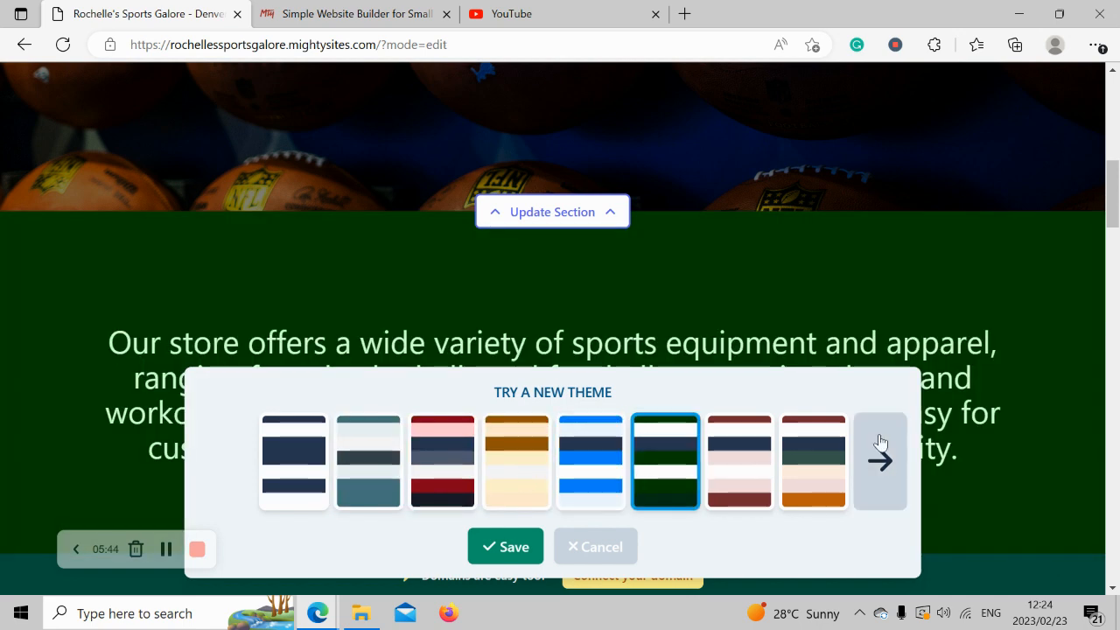
click(881, 442)
click(879, 459)
click(827, 456)
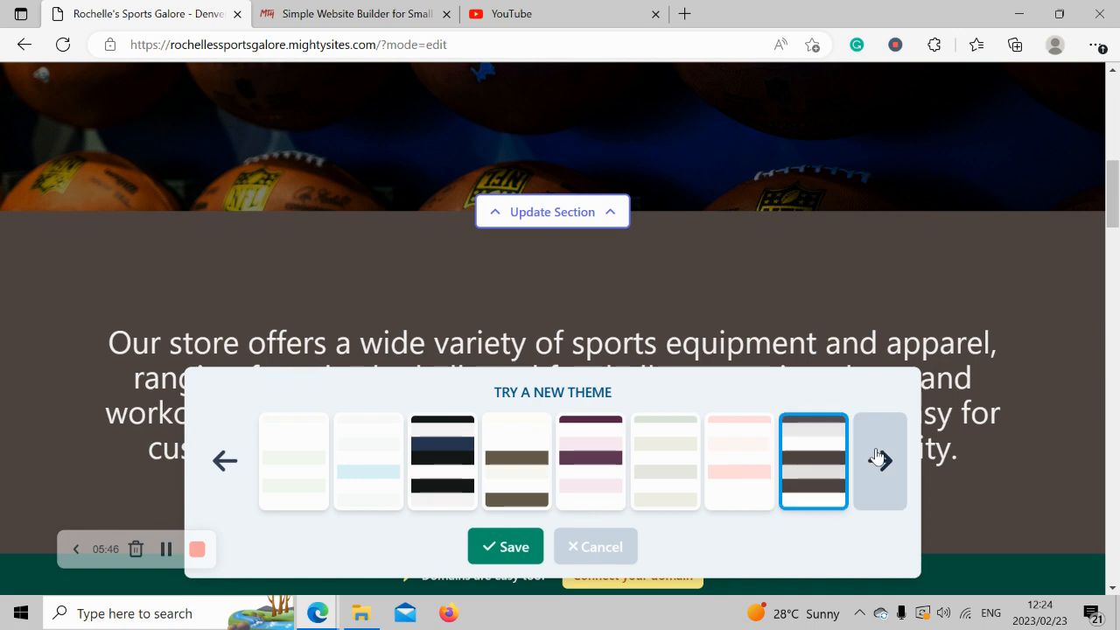
scroll(878, 456, up, 7)
scroll(876, 462, down, 3)
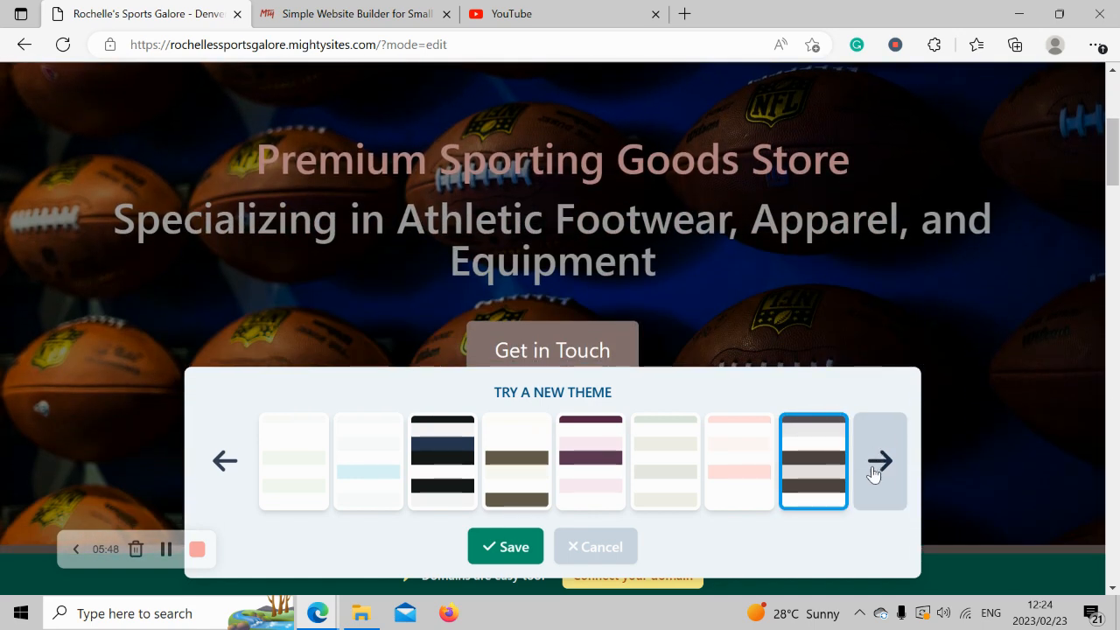
click(734, 478)
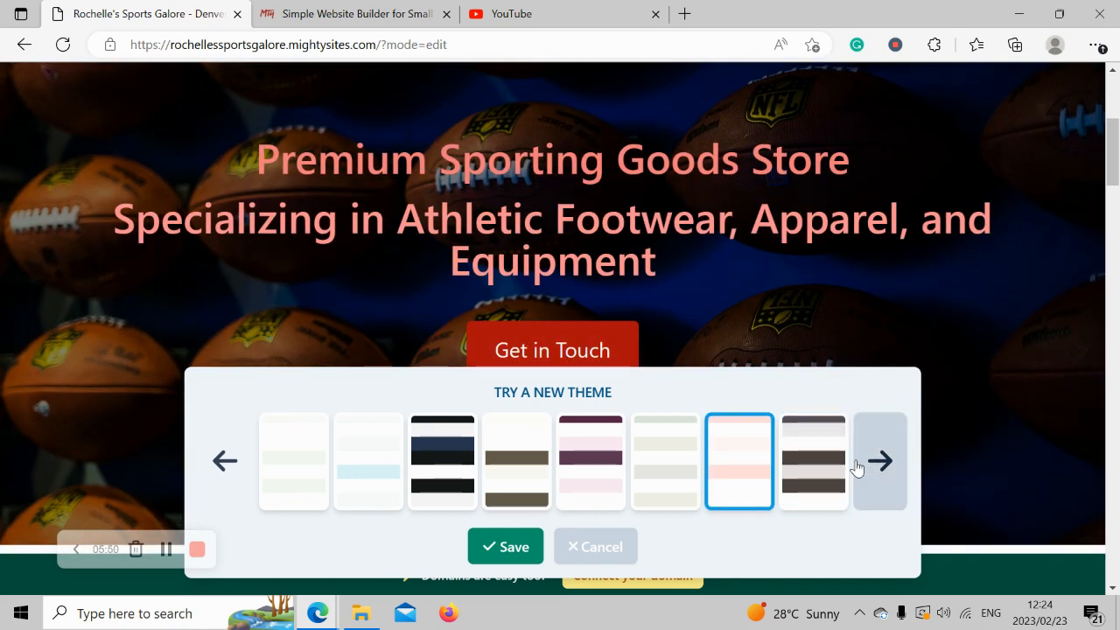
scroll(856, 469, up, 4)
scroll(856, 469, down, 8)
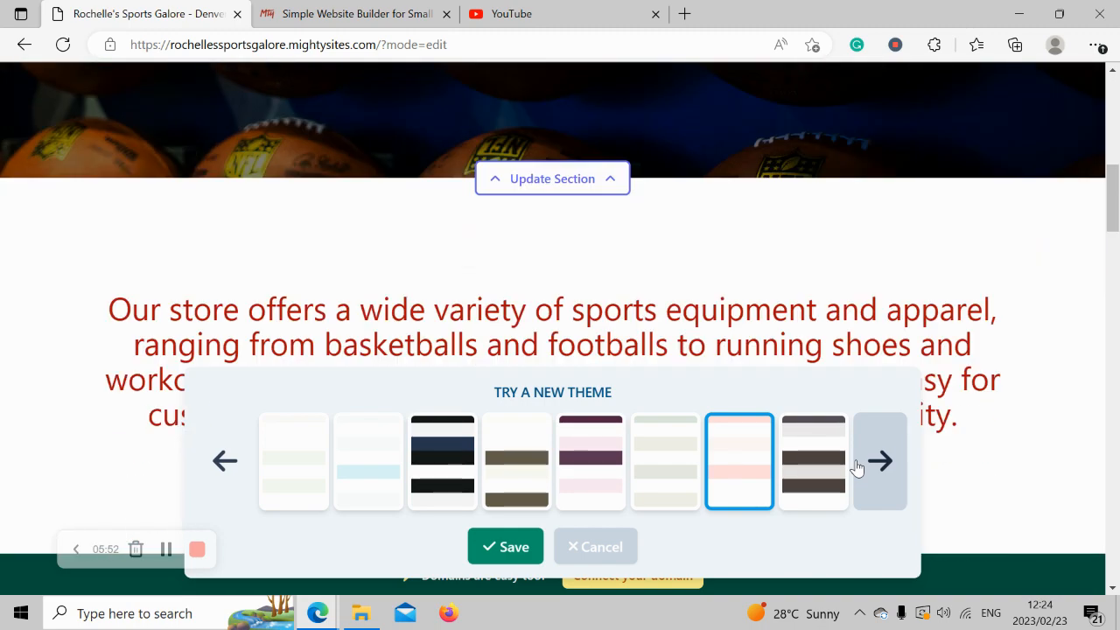
scroll(857, 469, down, 2)
Try teal, purple, grey and olive themes, then save the brown and orange theme.
click(868, 473)
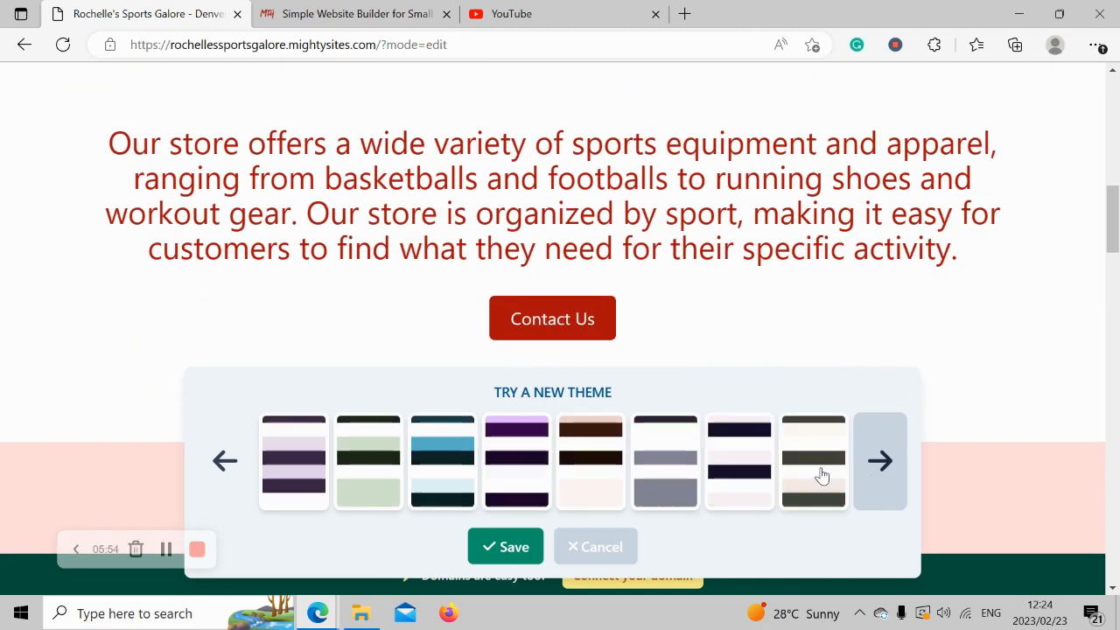
click(443, 485)
scroll(443, 485, up, 6)
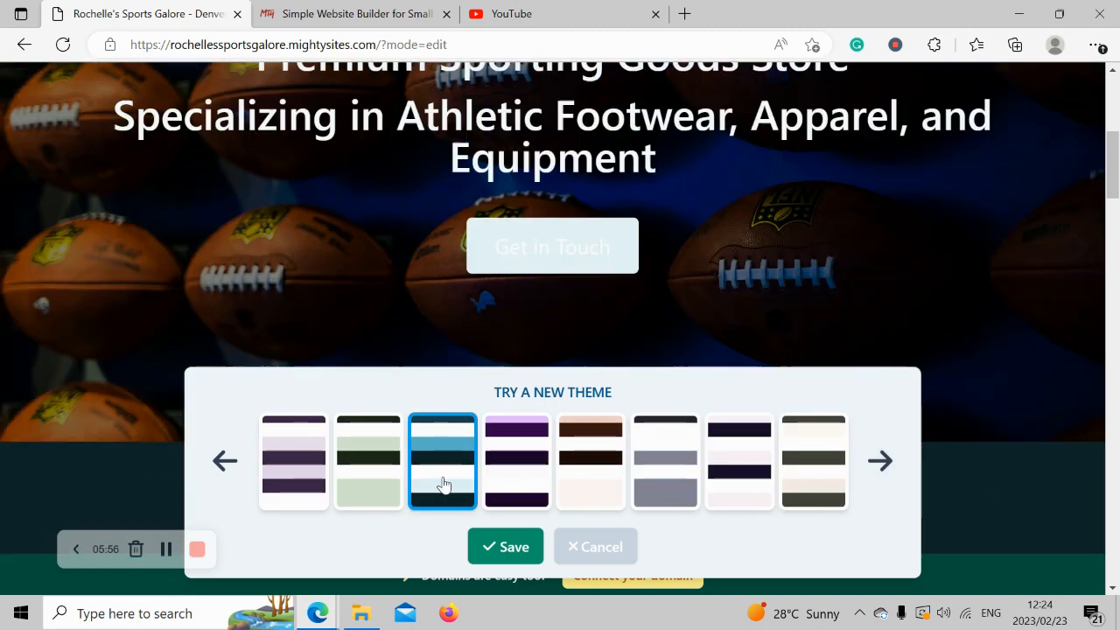
scroll(443, 485, down, 3)
scroll(443, 484, down, 2)
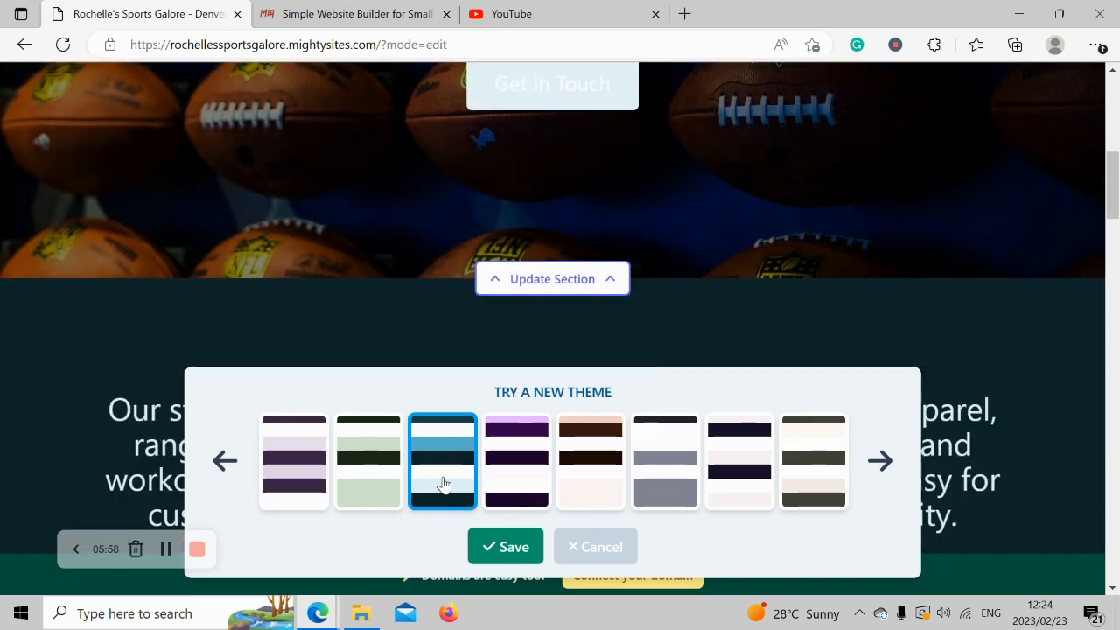
click(507, 477)
scroll(508, 477, down, 2)
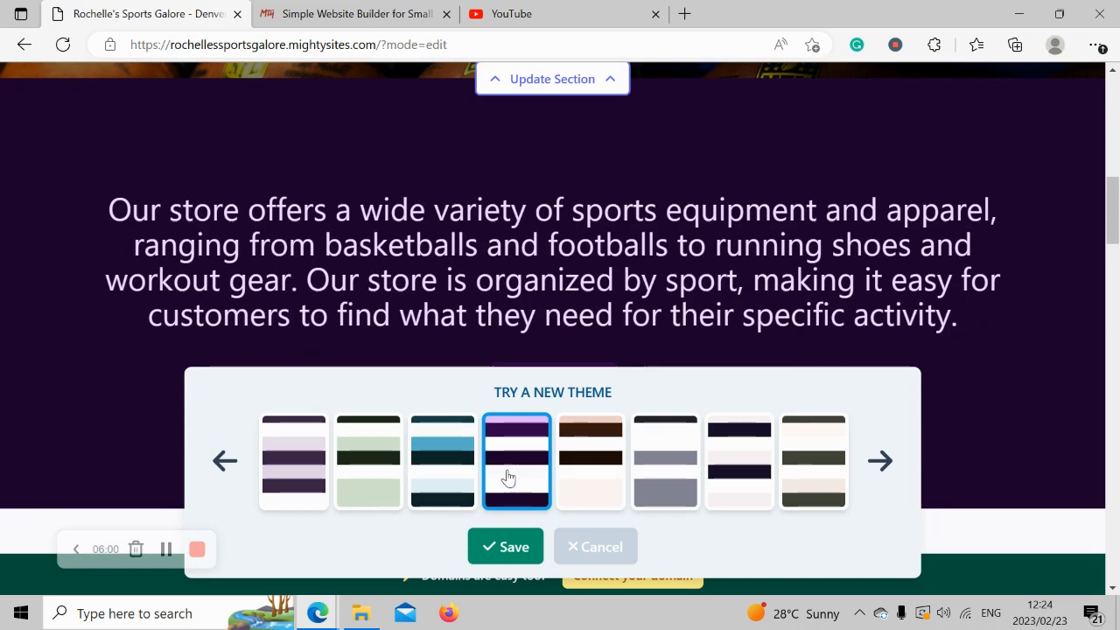
scroll(507, 477, up, 6)
scroll(508, 477, up, 4)
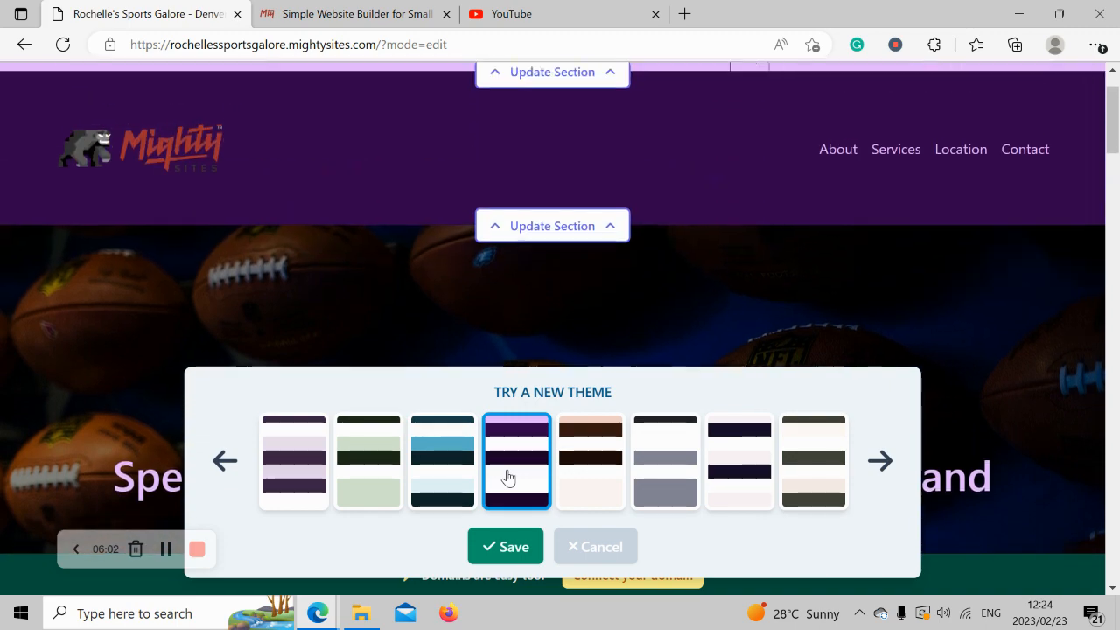
scroll(508, 477, down, 2)
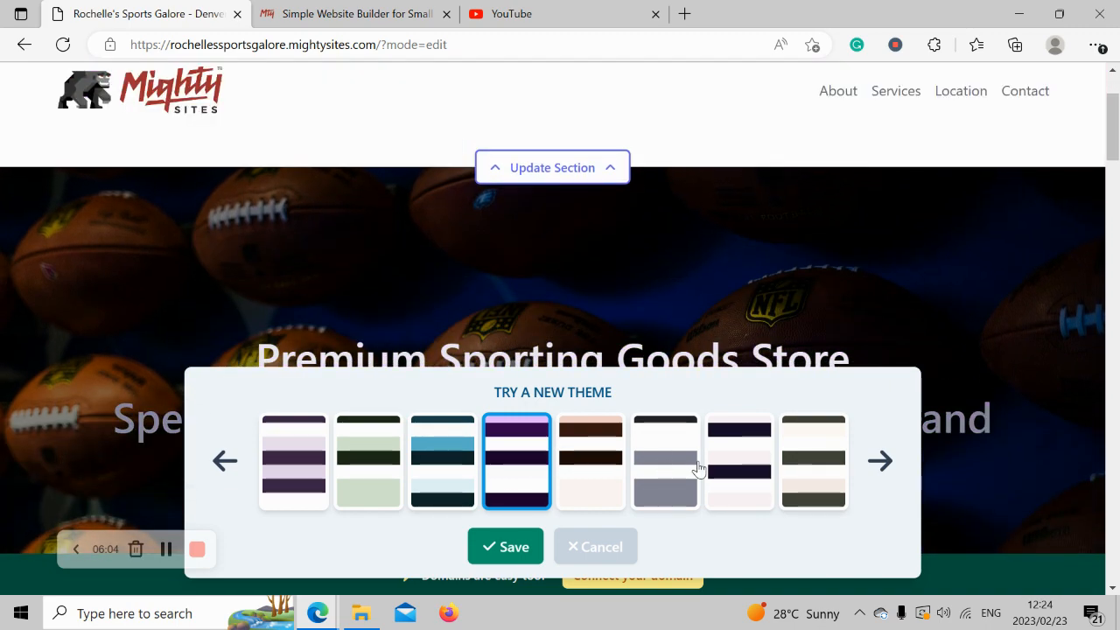
click(698, 468)
scroll(698, 468, down, 4)
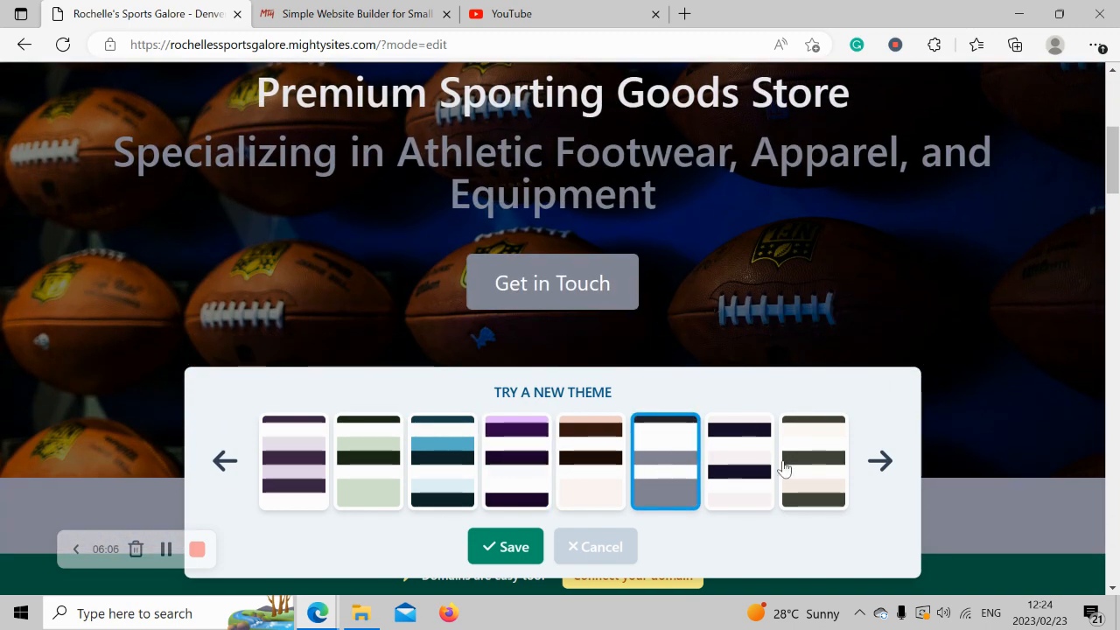
click(845, 462)
click(880, 461)
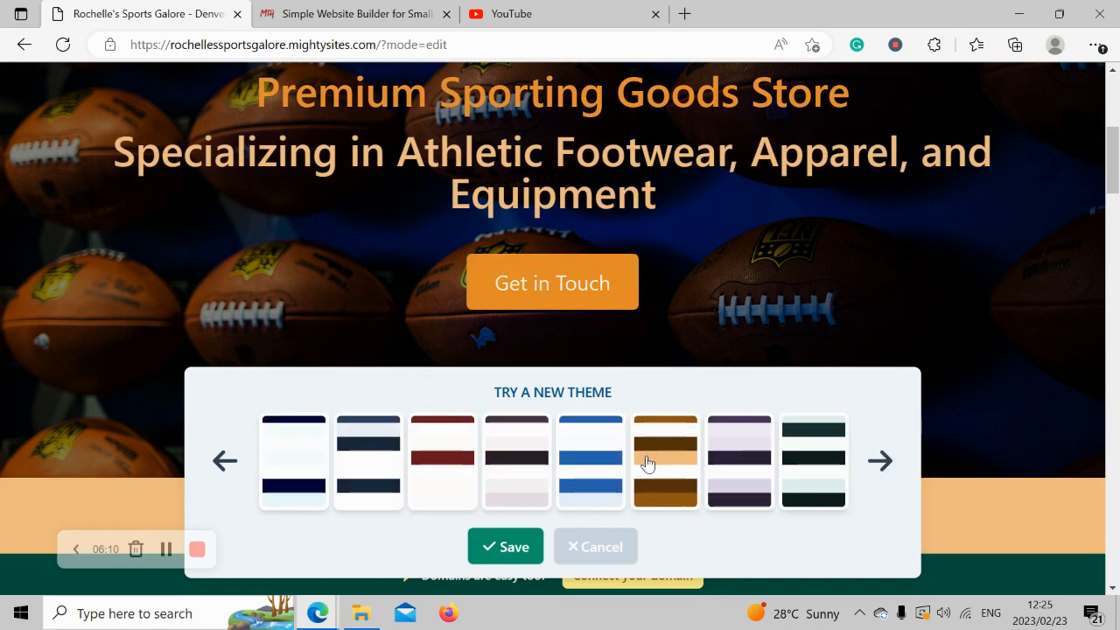
click(647, 464)
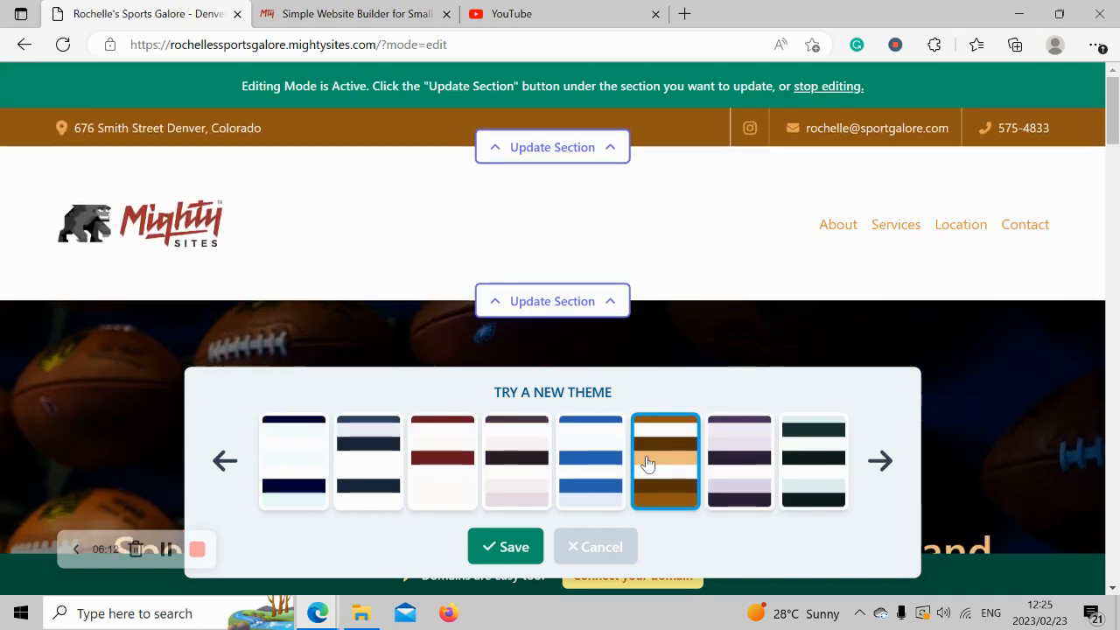
click(502, 546)
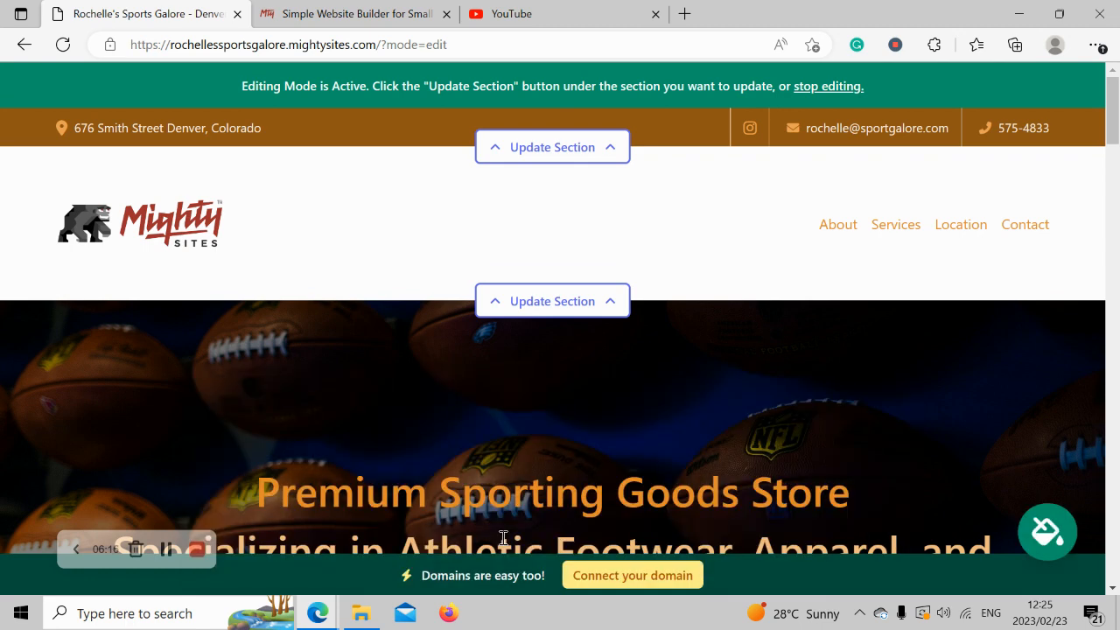
Open the hero section's editor on its image tab, ready to upload or search for a new photo.
scroll(503, 539, down, 4)
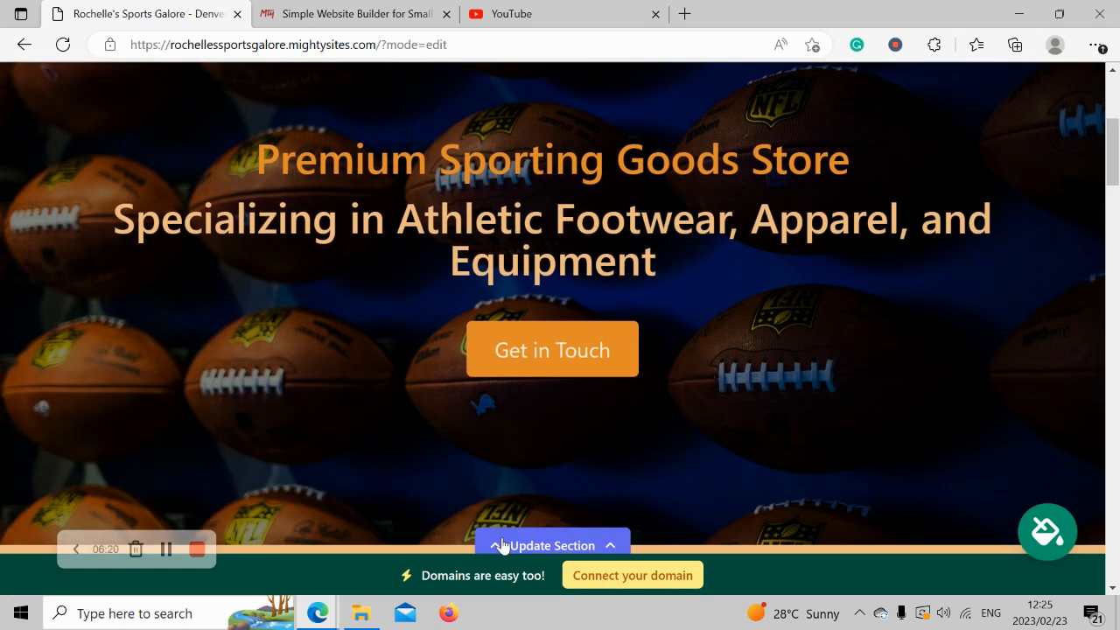
drag(208, 204, 724, 291)
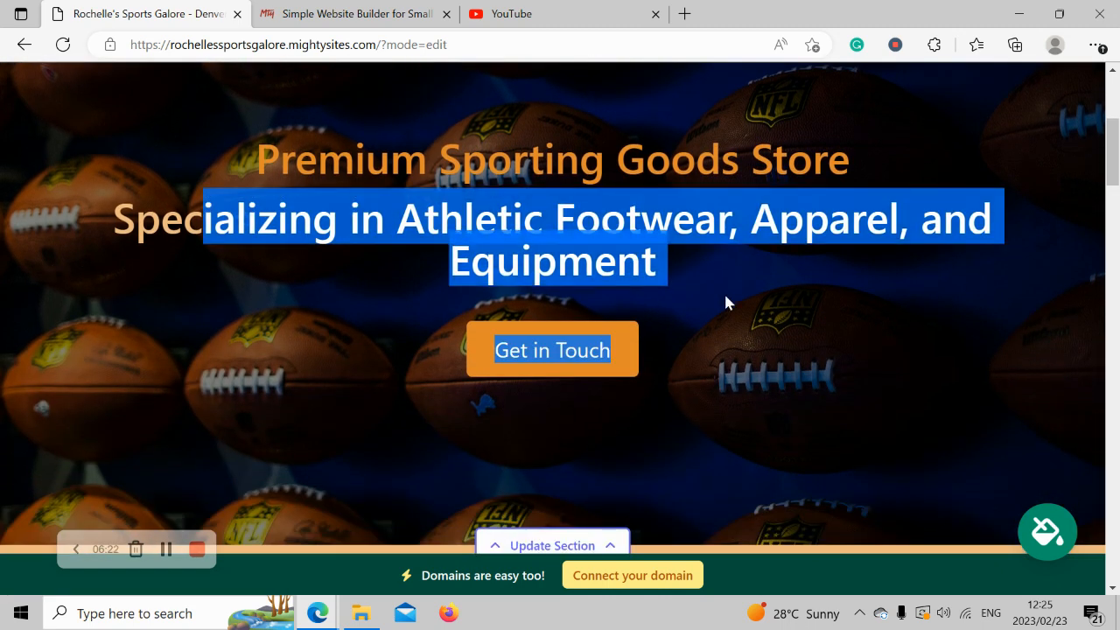
click(261, 309)
scroll(481, 483, down, 1)
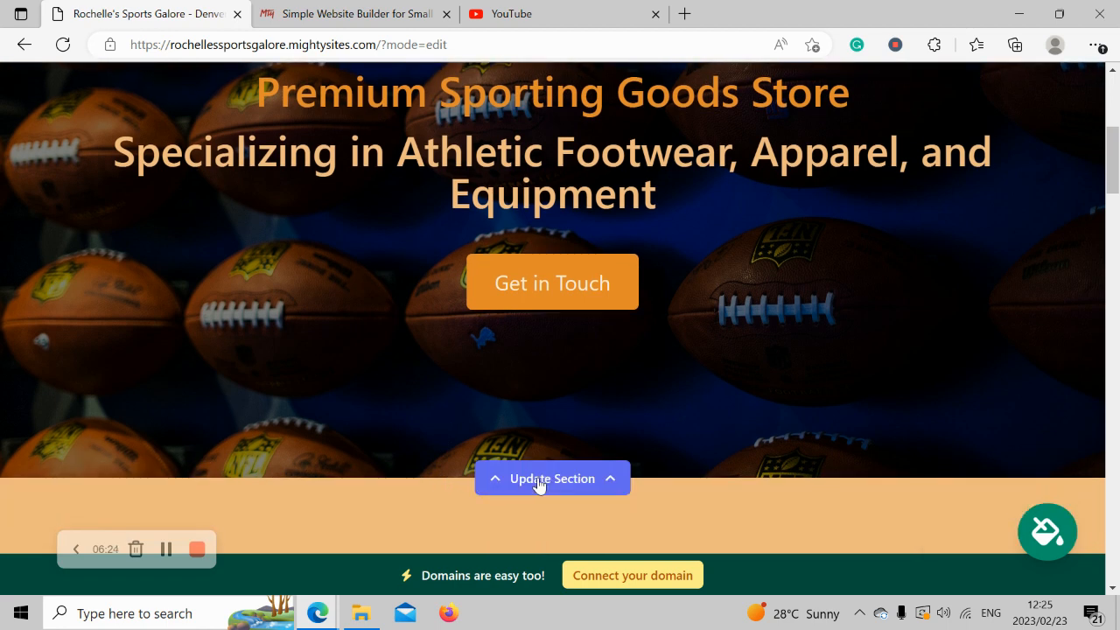
click(538, 485)
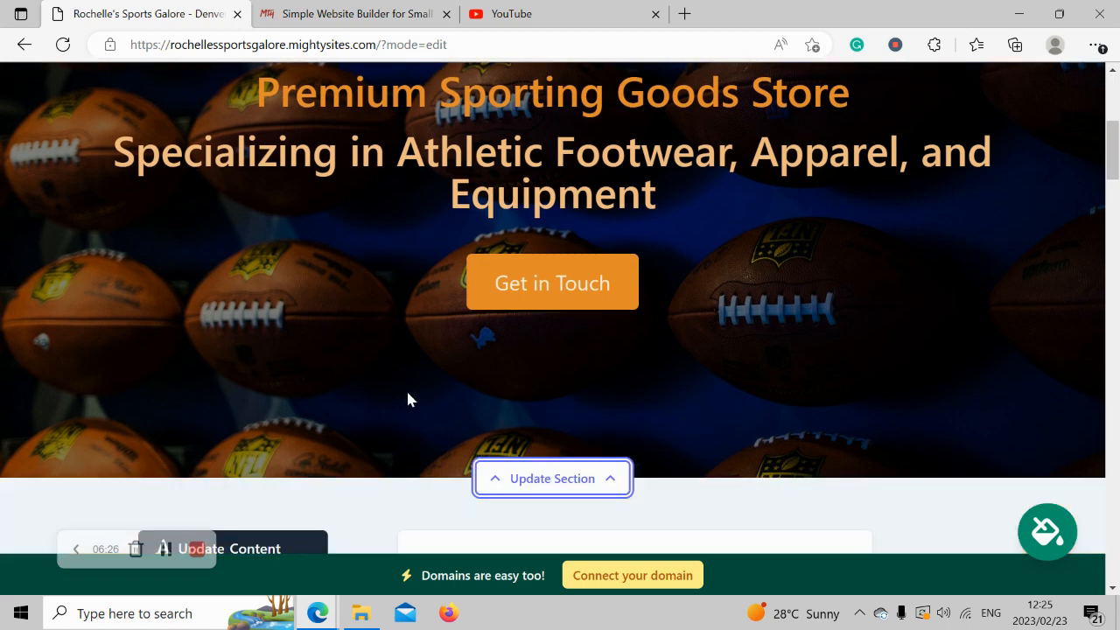
scroll(407, 398, down, 3)
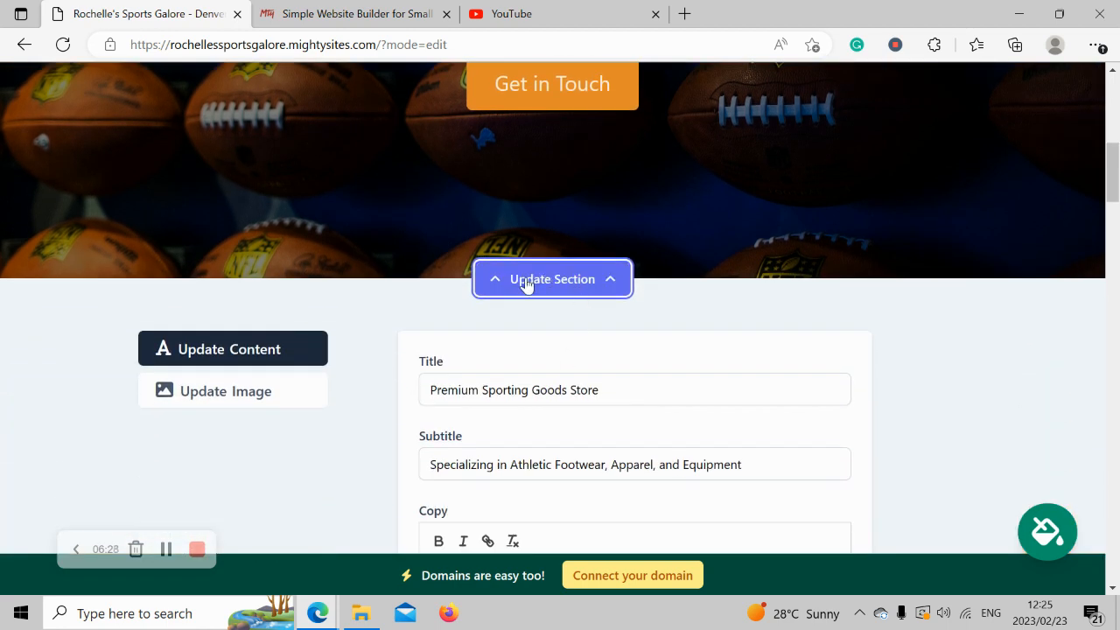
click(267, 390)
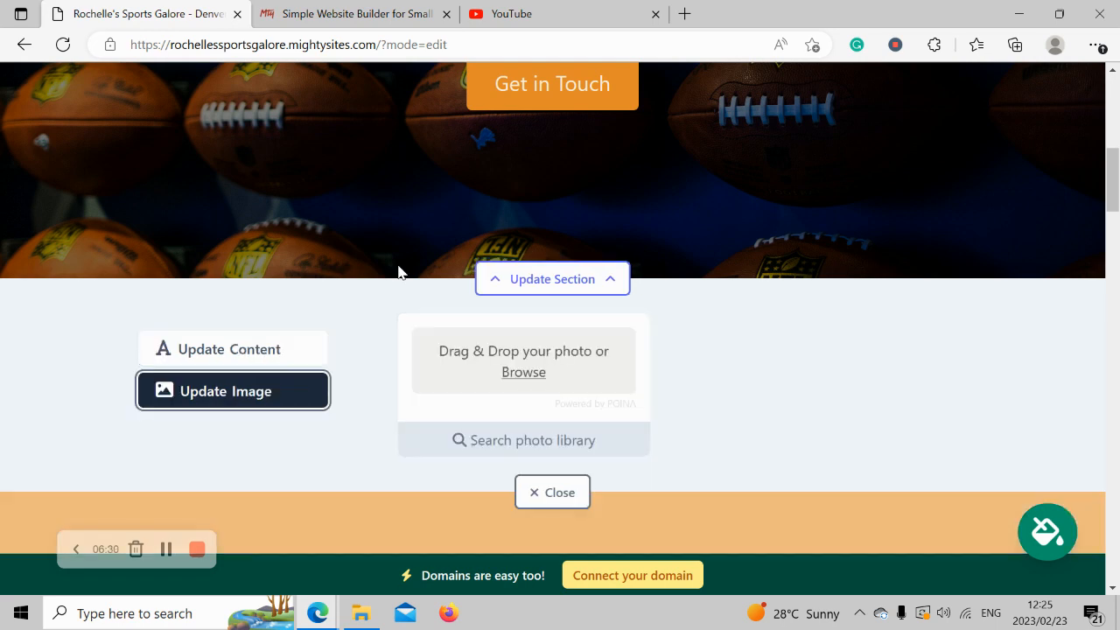
scroll(397, 271, up, 1)
scroll(397, 272, up, 1)
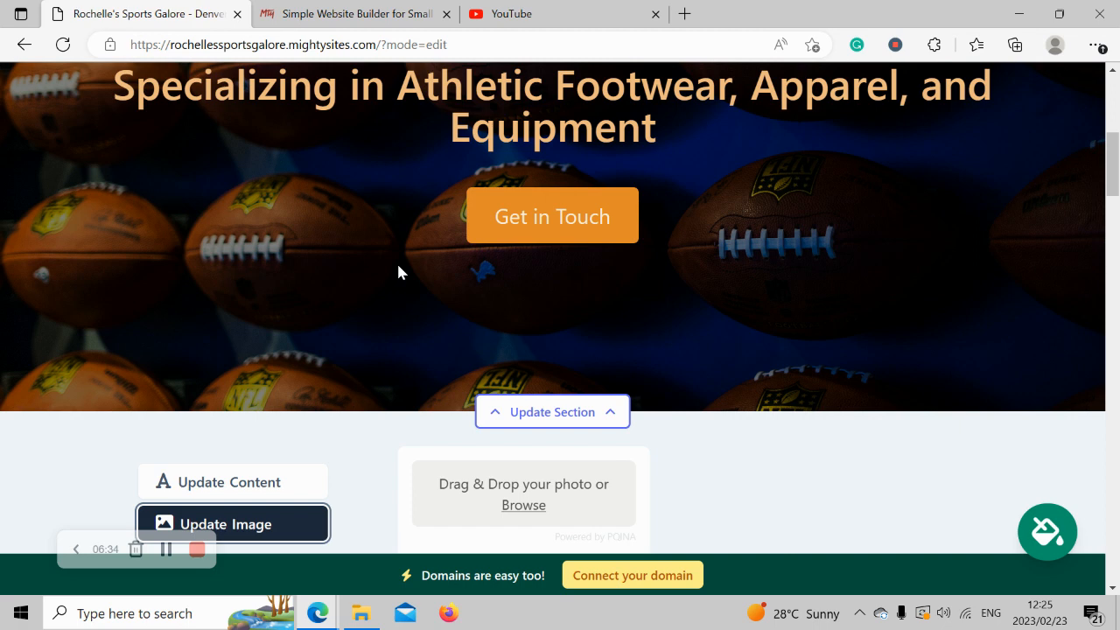
scroll(397, 261, down, 2)
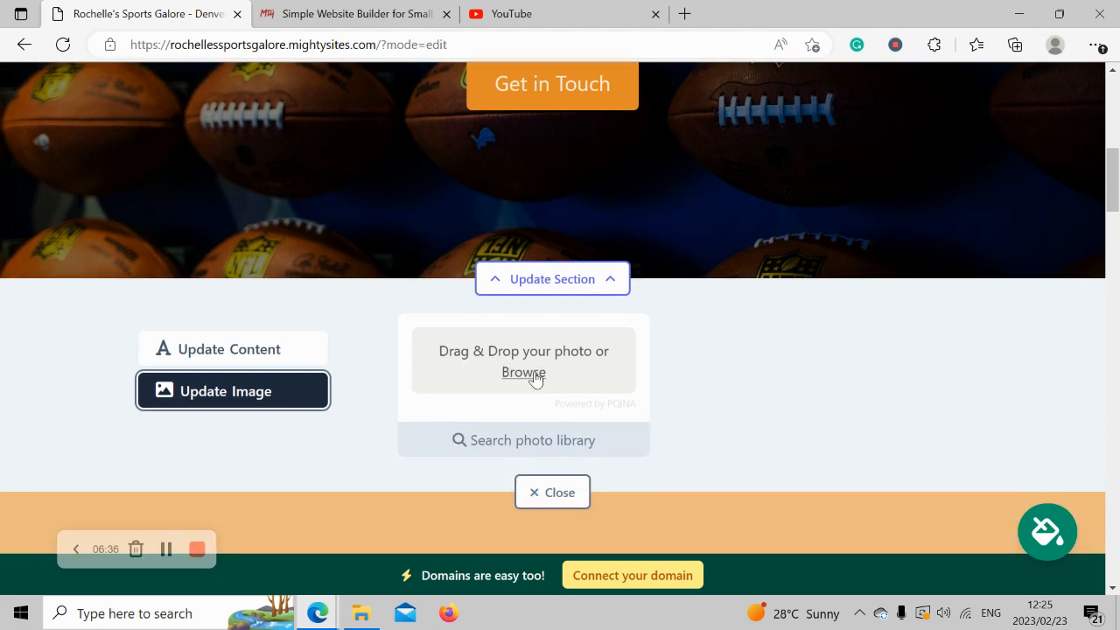
Open the stock photo library and search it for 'Sporting' photos.
click(550, 440)
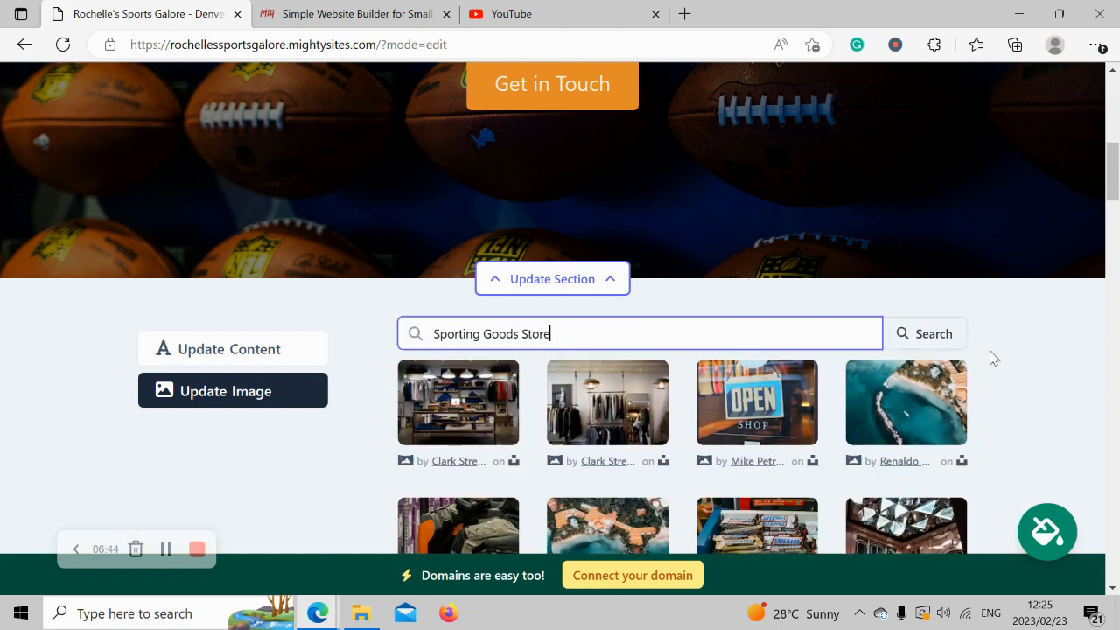
click(1015, 368)
scroll(1020, 370, down, 2)
scroll(1023, 371, down, 2)
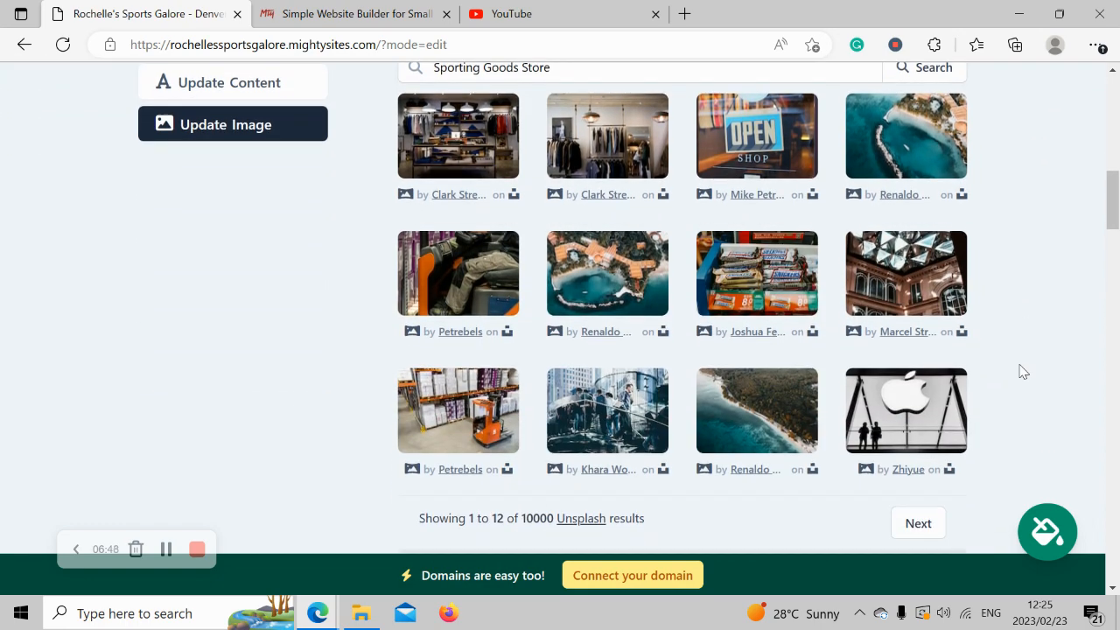
scroll(1022, 371, up, 2)
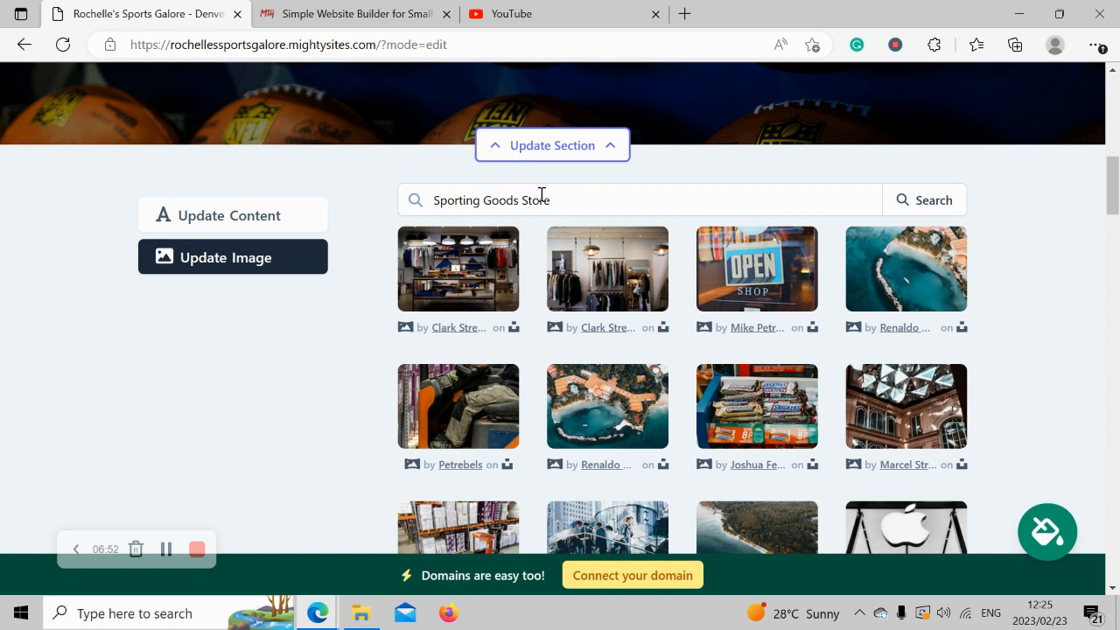
drag(523, 199, 613, 202)
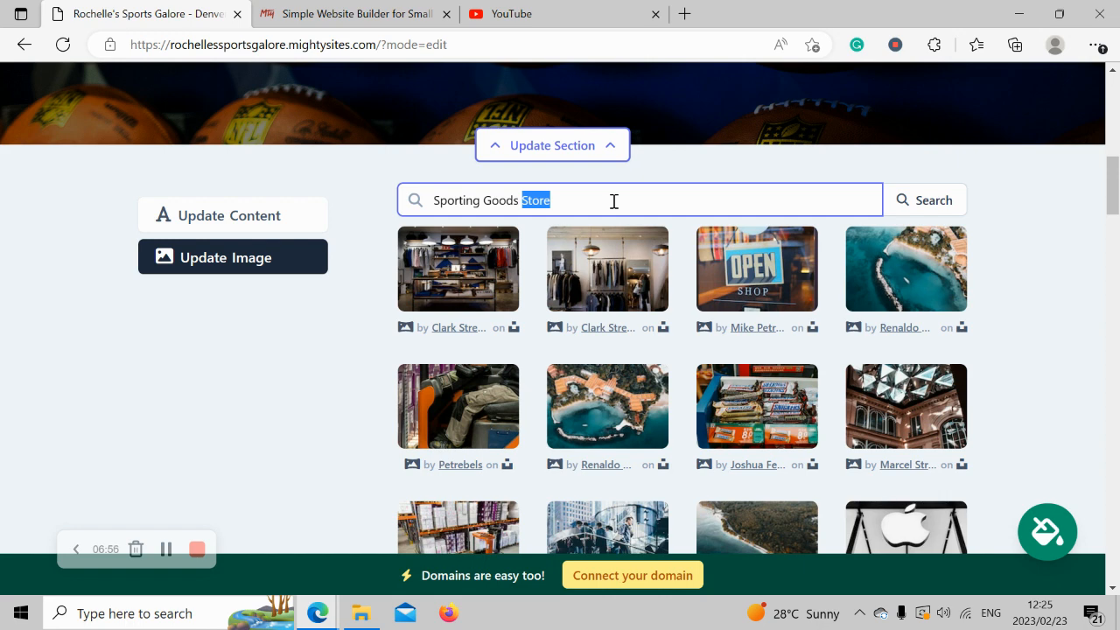
key(BackSpace)
key(BackSpace)
key(BackSpace)
key(BackSpace)
key(BackSpace)
key(BackSpace)
key(BackSpace)
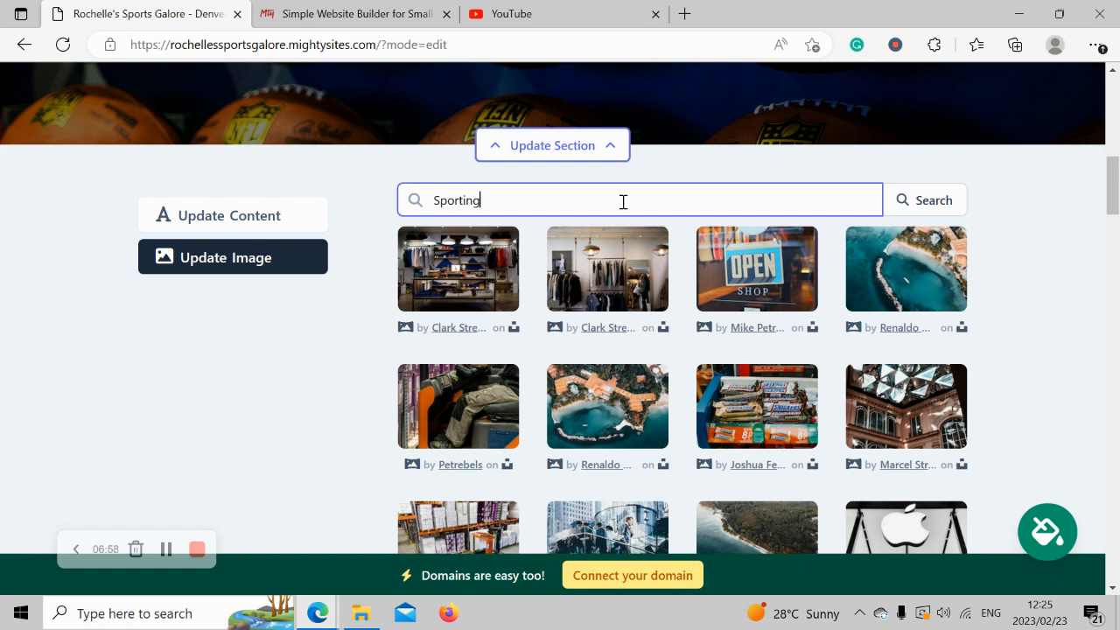
click(928, 210)
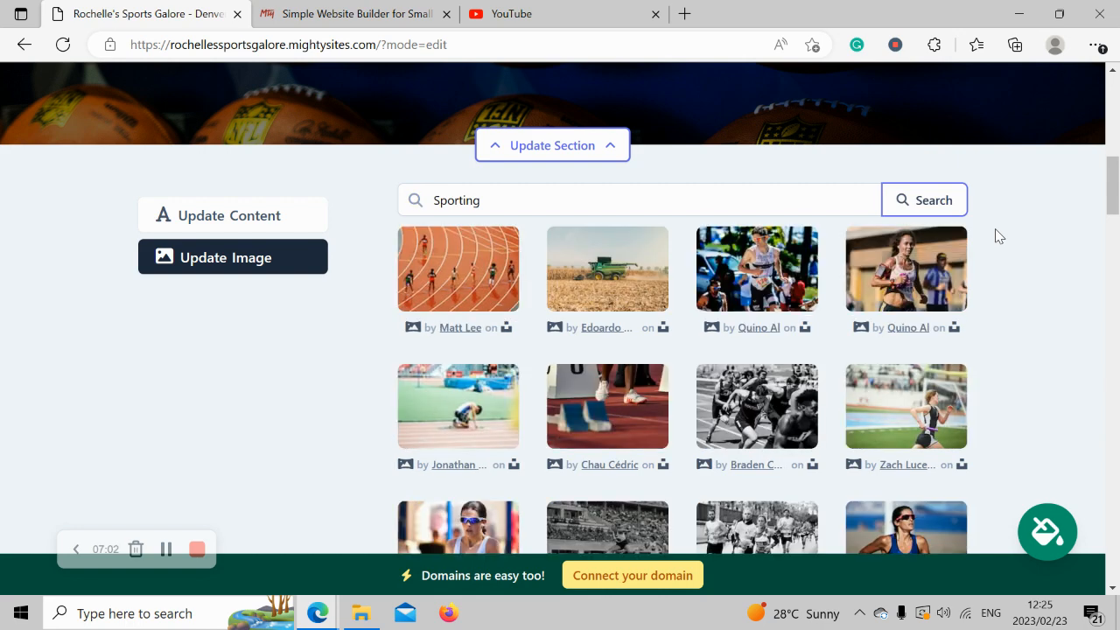
scroll(995, 235, down, 1)
scroll(995, 234, down, 2)
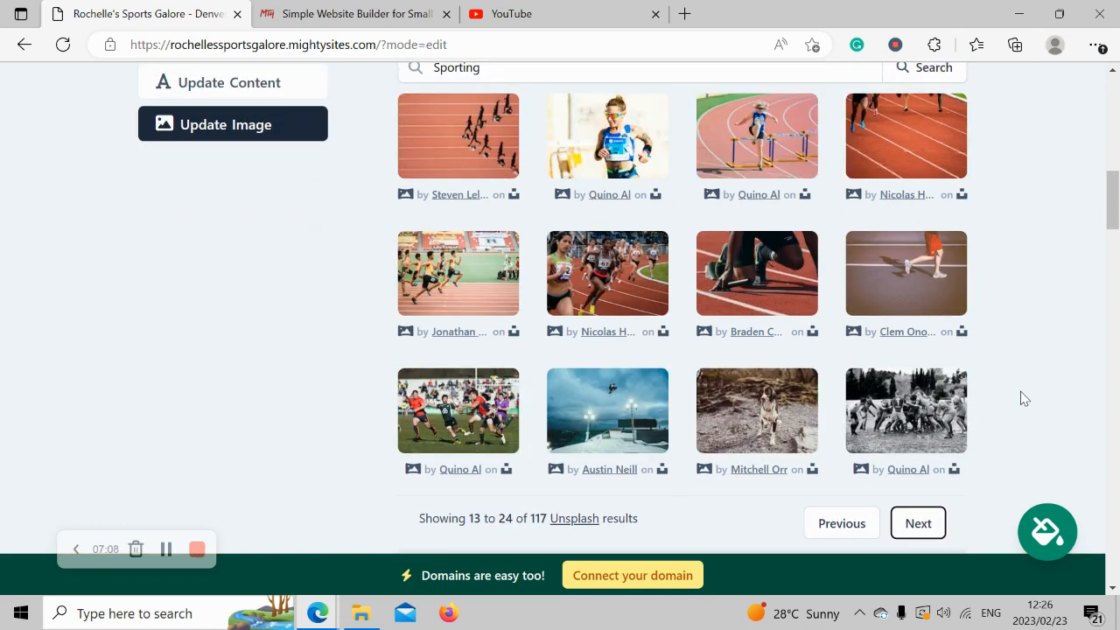
click(818, 531)
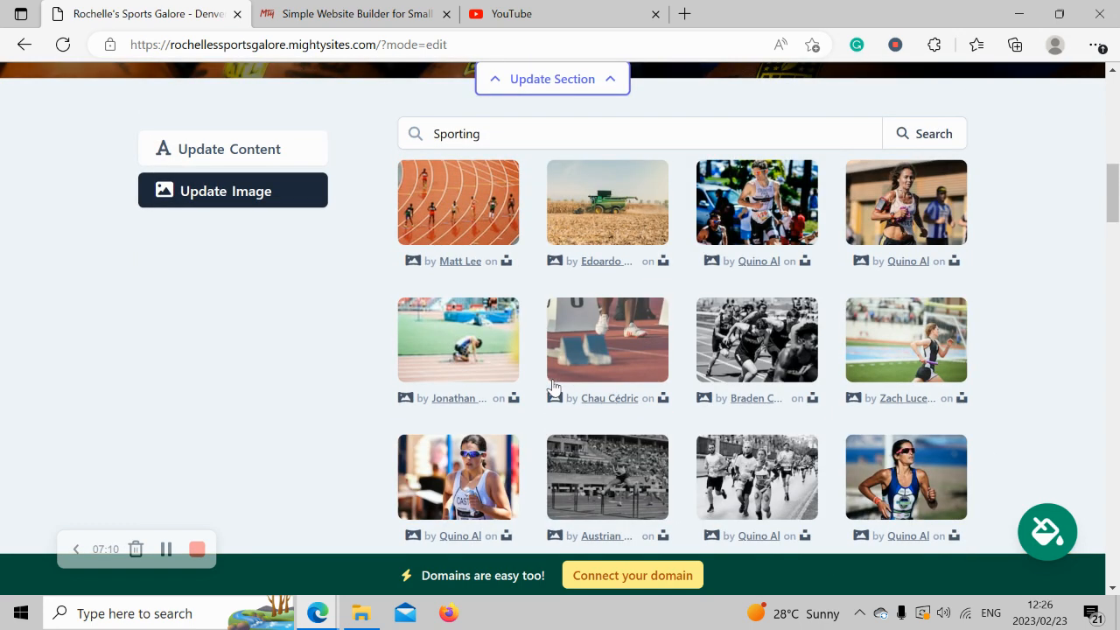
Search 'cricket bat', pick the two-cricketers-at-the-wicket photo, and save it as the hero image.
double_click(517, 137)
text(cricket bat)
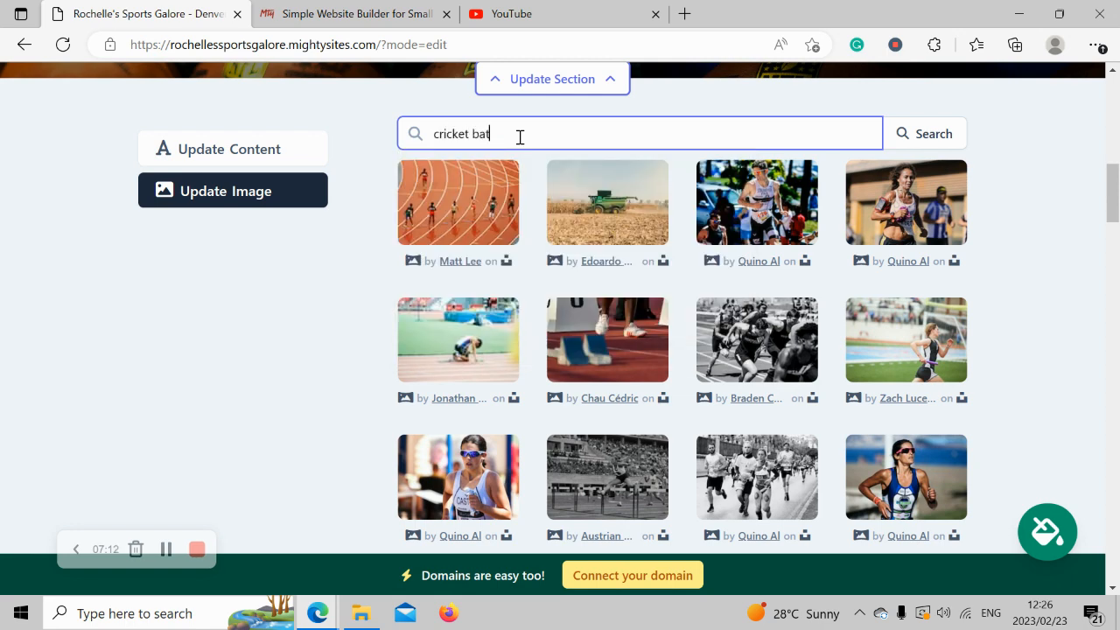
click(933, 135)
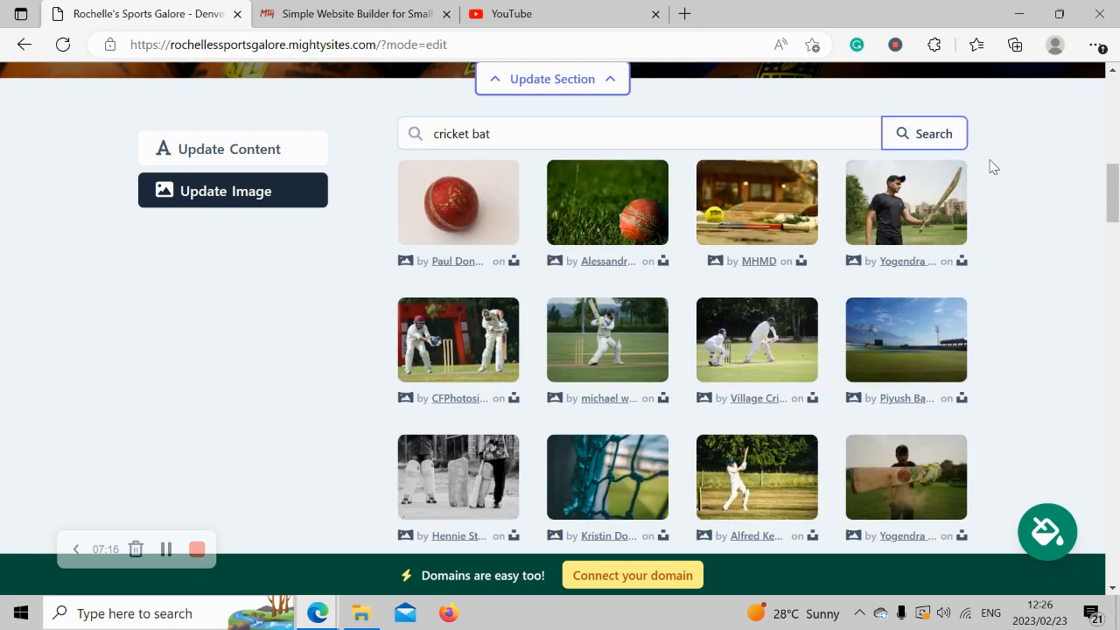
scroll(1018, 228, down, 1)
scroll(1018, 227, up, 1)
click(430, 351)
scroll(770, 407, down, 1)
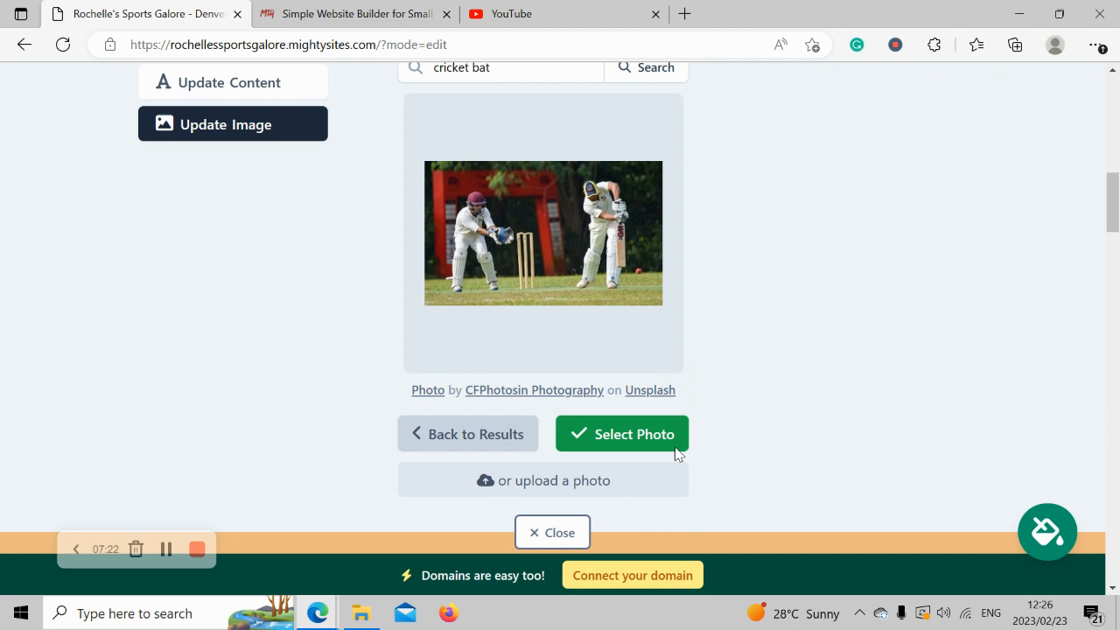
click(606, 435)
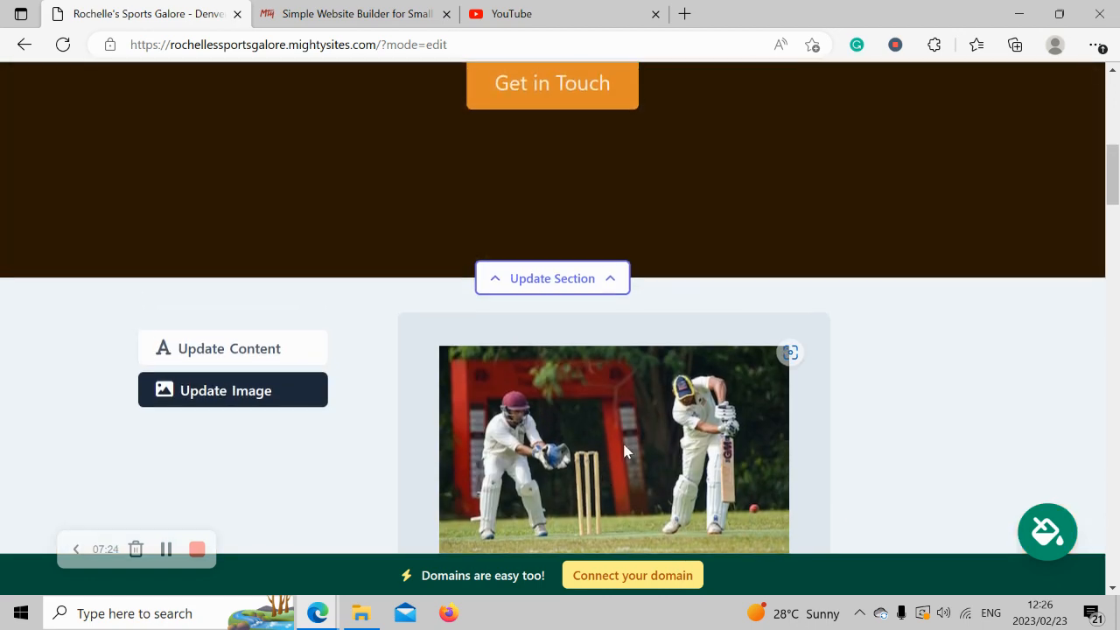
scroll(624, 450, up, 5)
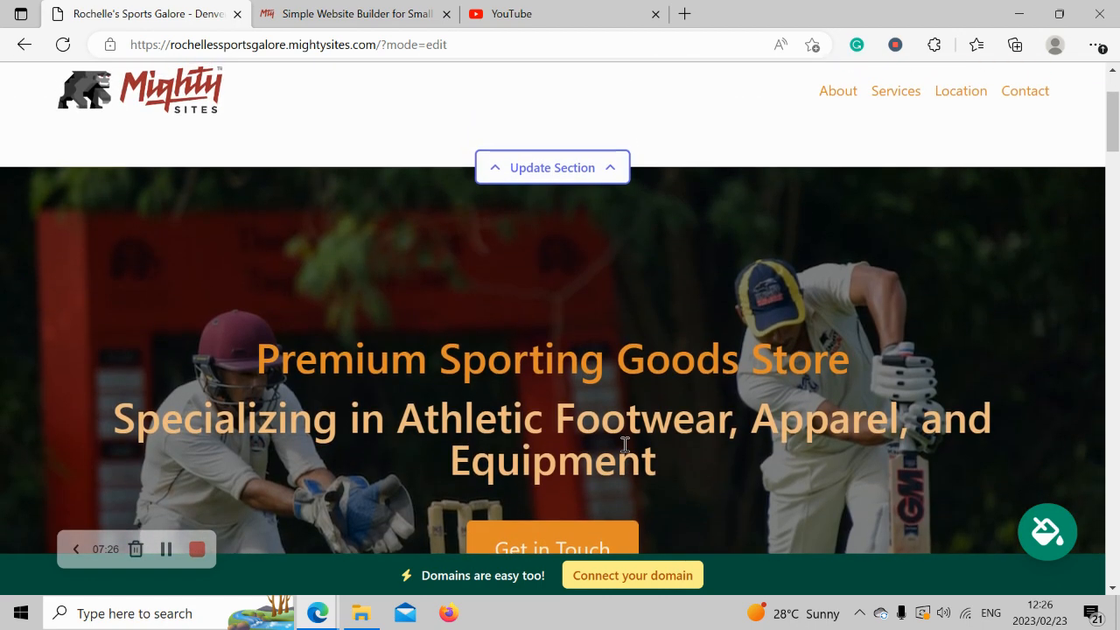
scroll(625, 444, down, 5)
click(602, 475)
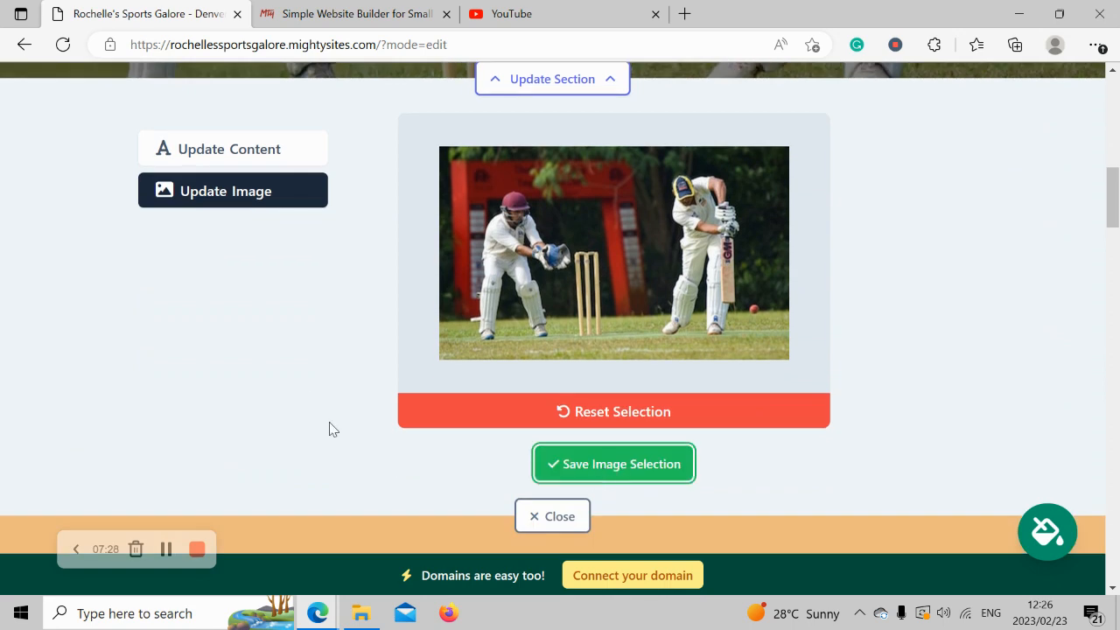
Switch the hero section editor to its text content settings.
click(231, 145)
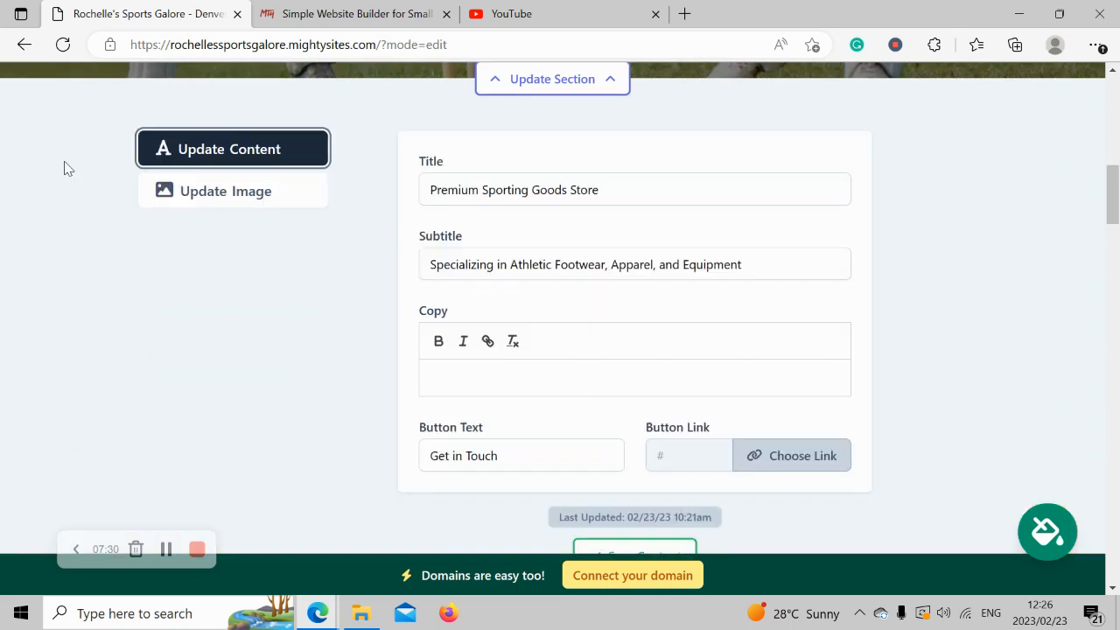
scroll(429, 227, up, 2)
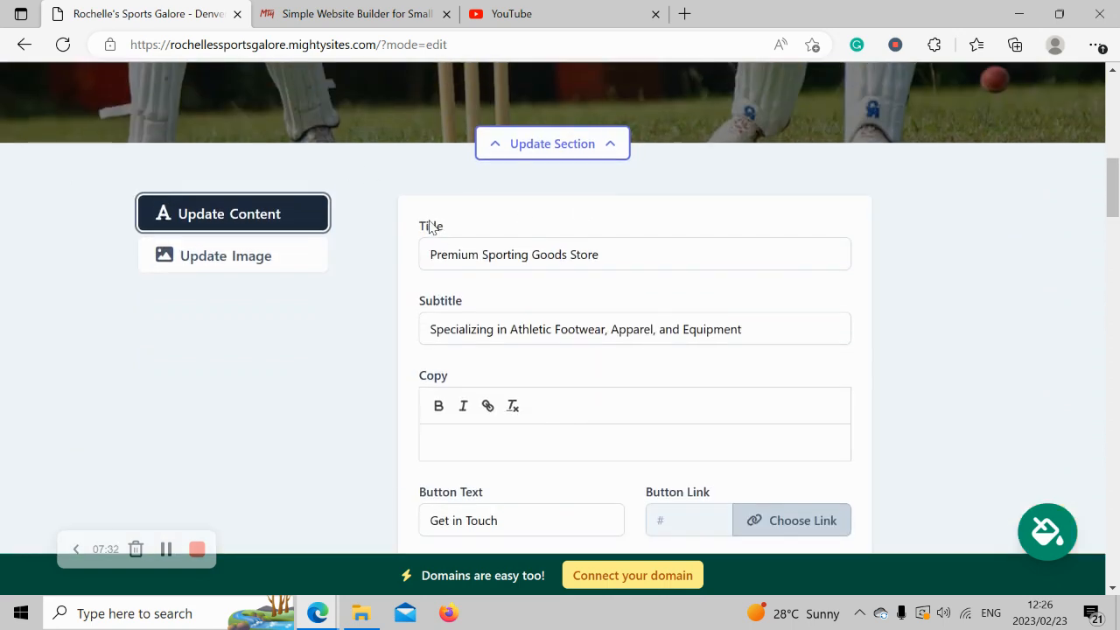
scroll(429, 228, up, 3)
drag(234, 121, 771, 280)
click(772, 273)
scroll(739, 290, down, 1)
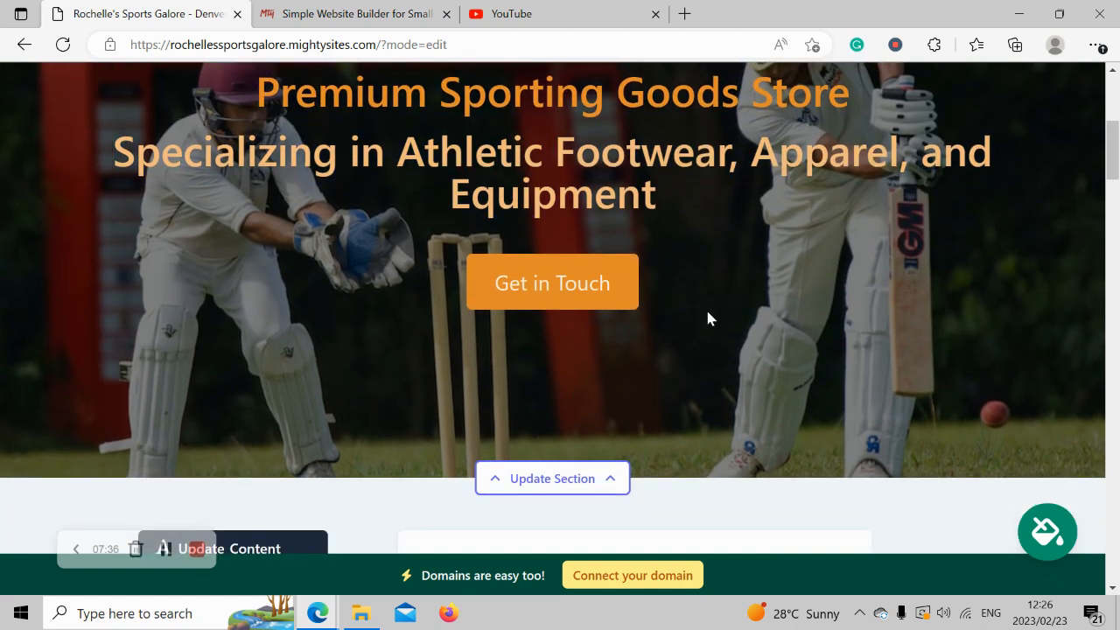
scroll(616, 310, down, 5)
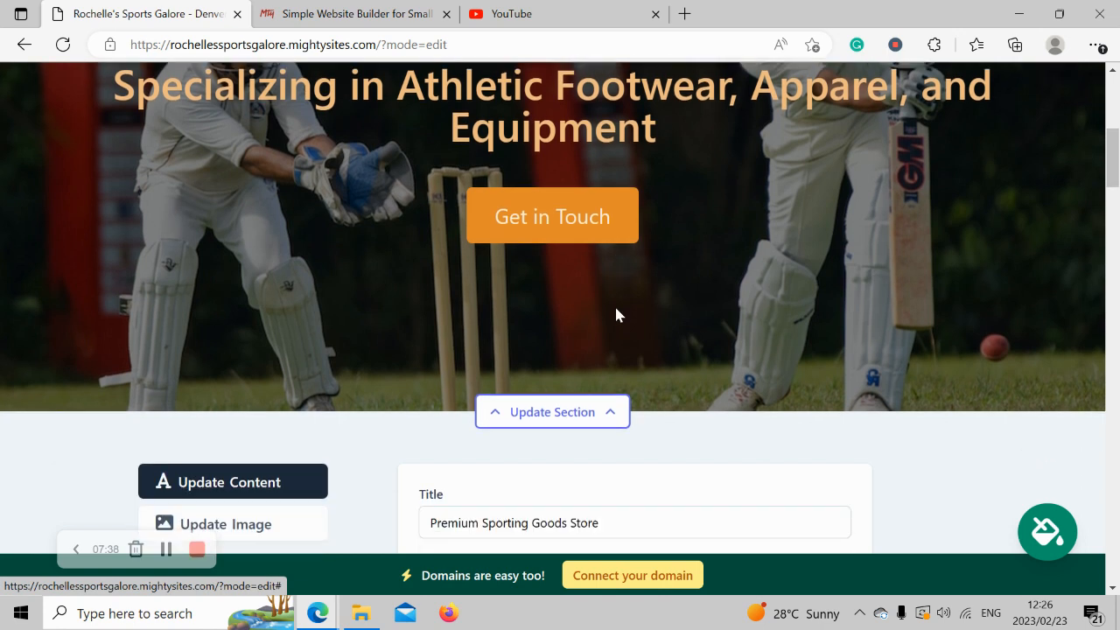
Replace the button text 'Get in Touch' with 'View our Specials'.
click(516, 453)
key(ctrl+a)
key(Caps_Lock)
text(V)
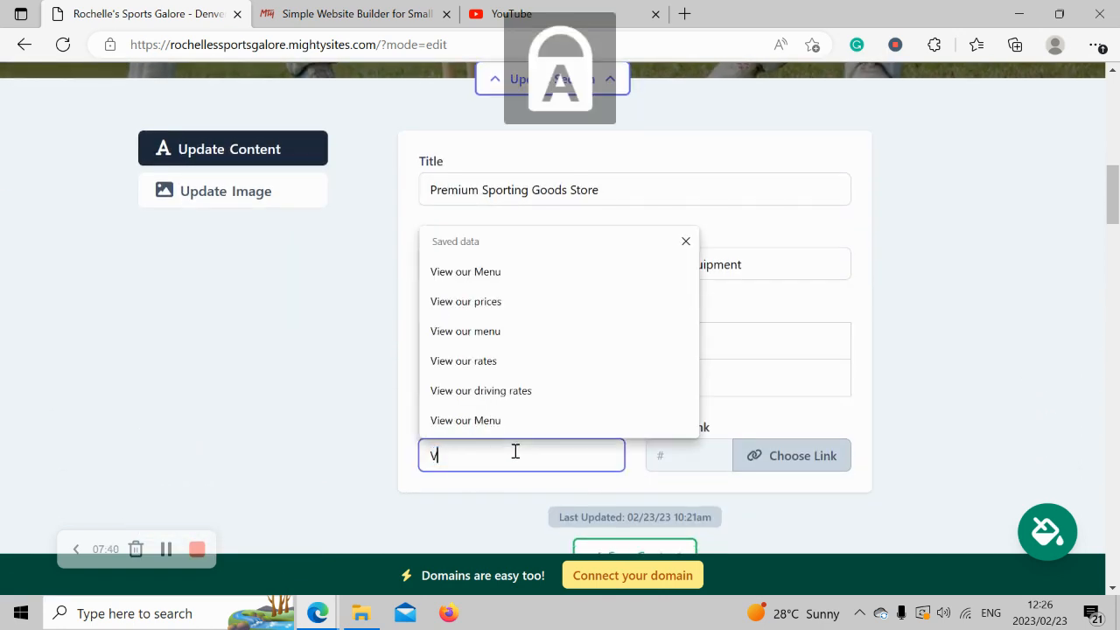
key(Caps_Lock)
text(iew our)
key(Caps_Lock)
text(S)
key(Caps_Lock)
text(pecials)
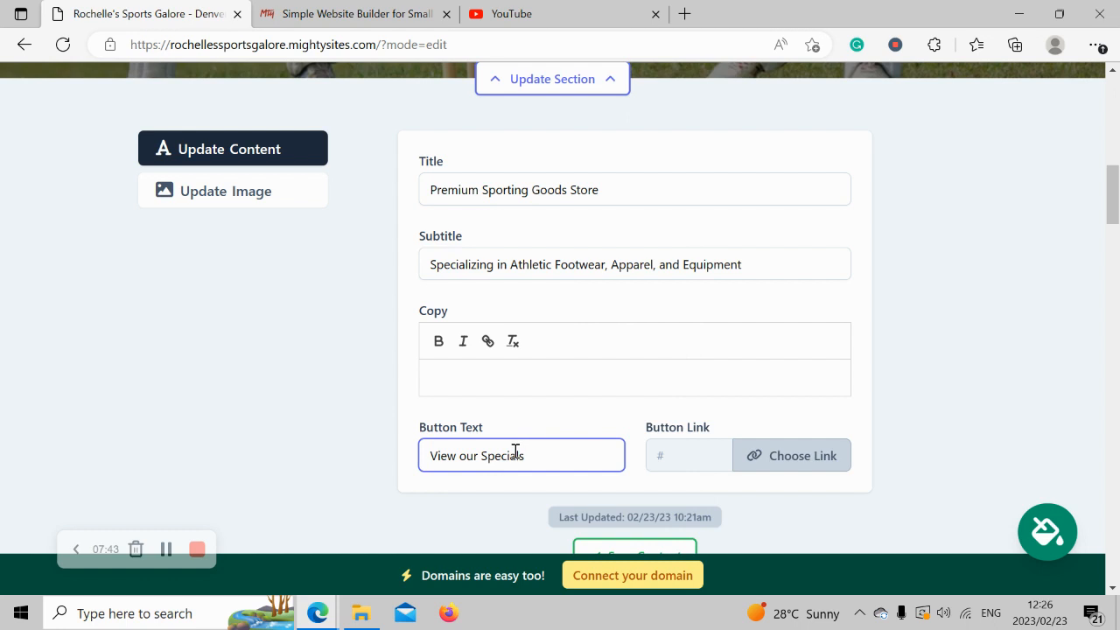
click(601, 415)
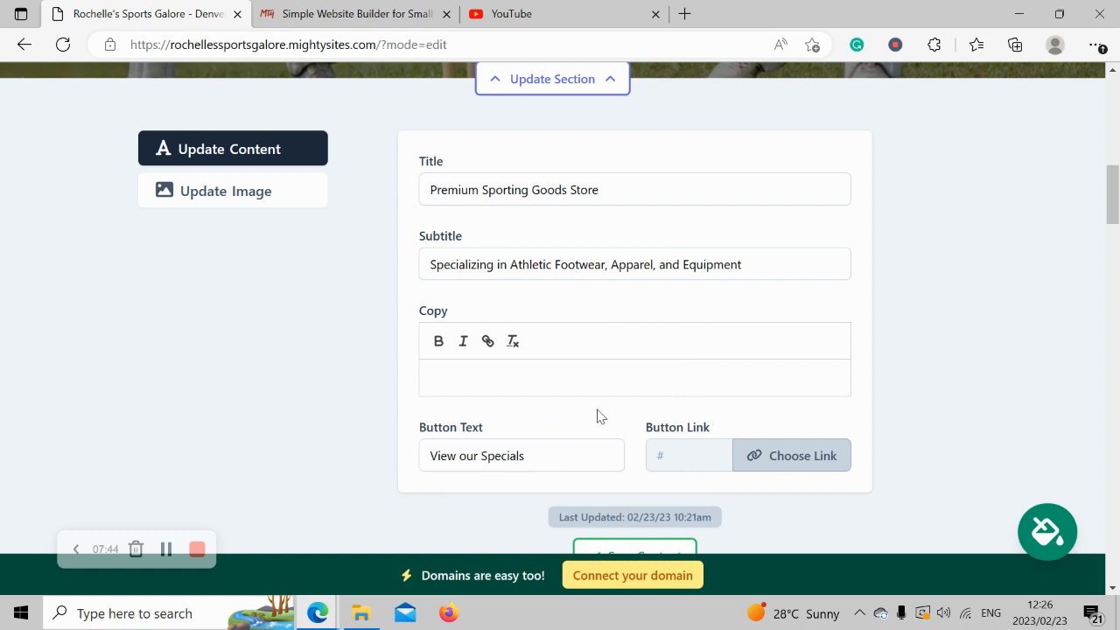
Set the hero button's link to a newly uploaded PDF file, Mighty_Menu.pdf.
click(751, 468)
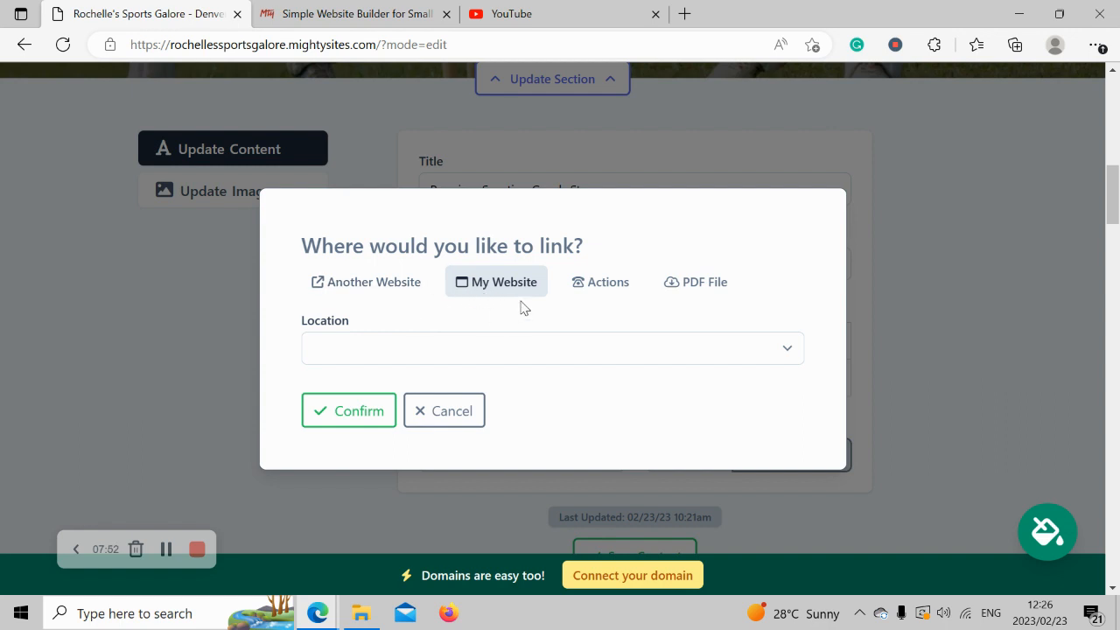
click(633, 281)
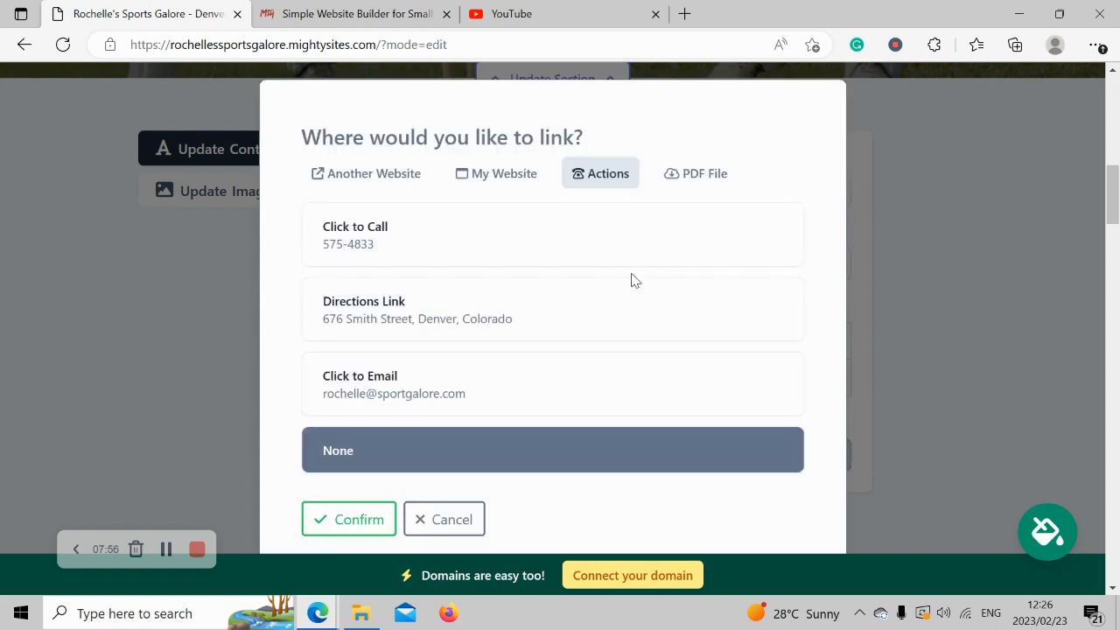
click(713, 172)
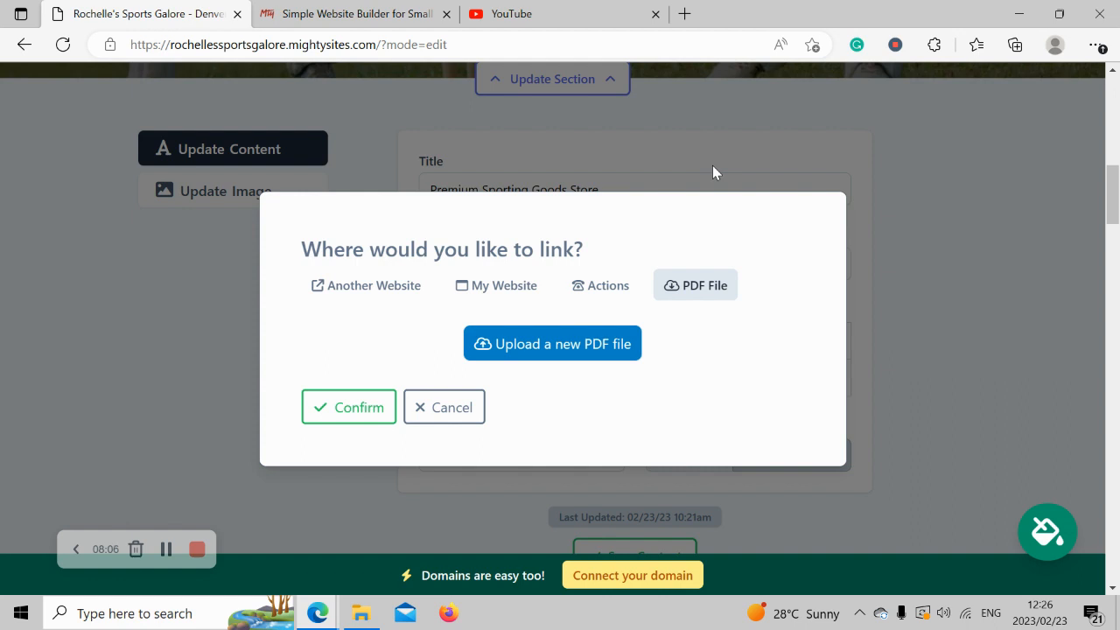
click(533, 342)
click(641, 329)
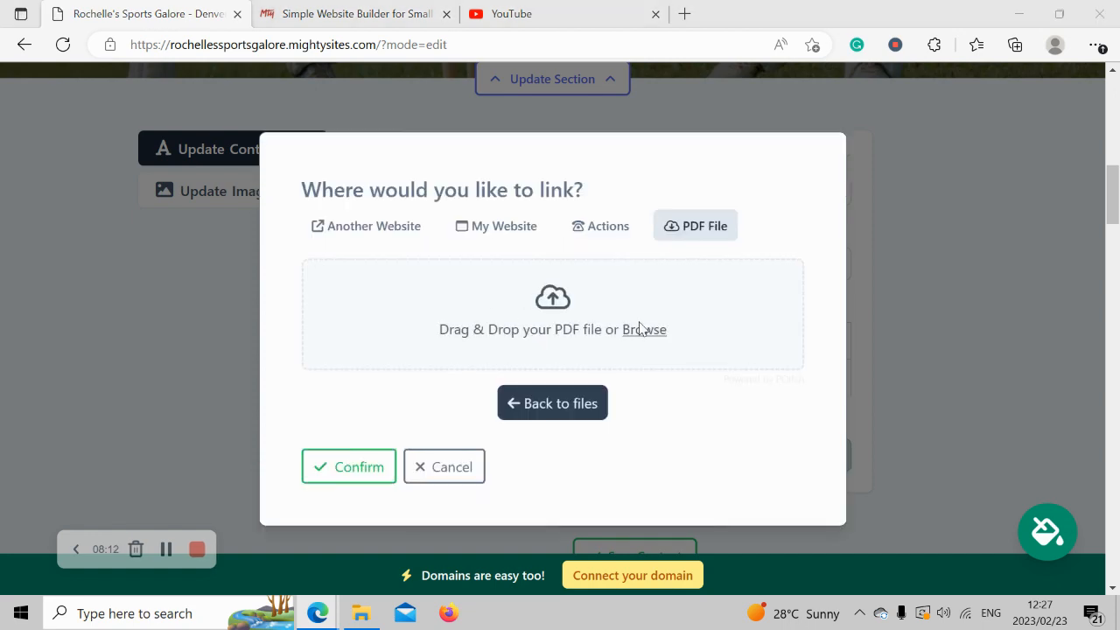
double_click(538, 200)
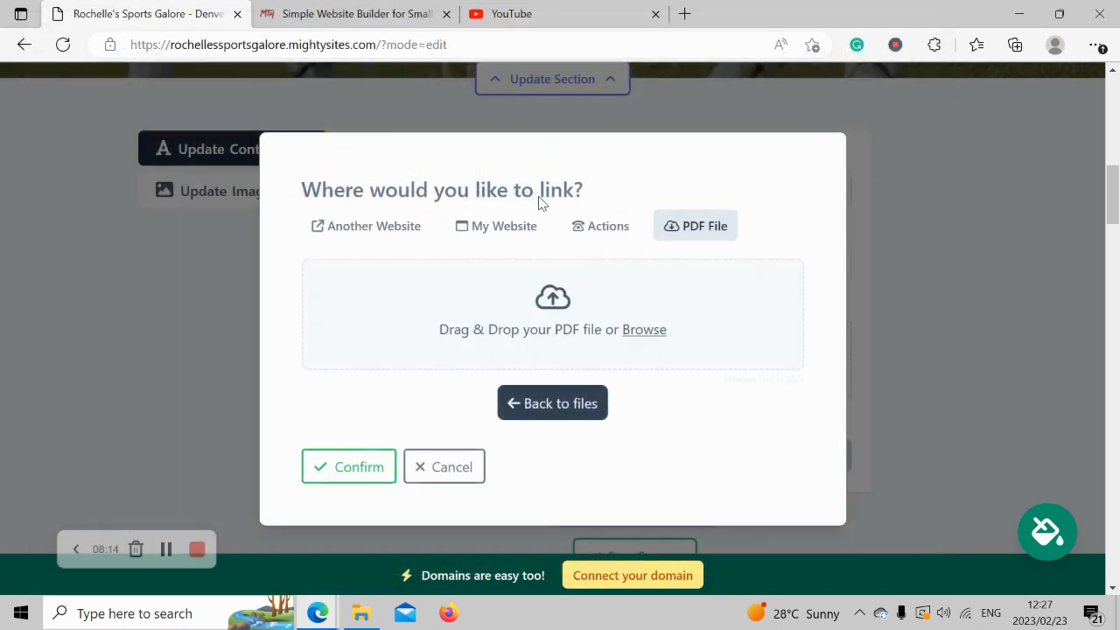
click(352, 468)
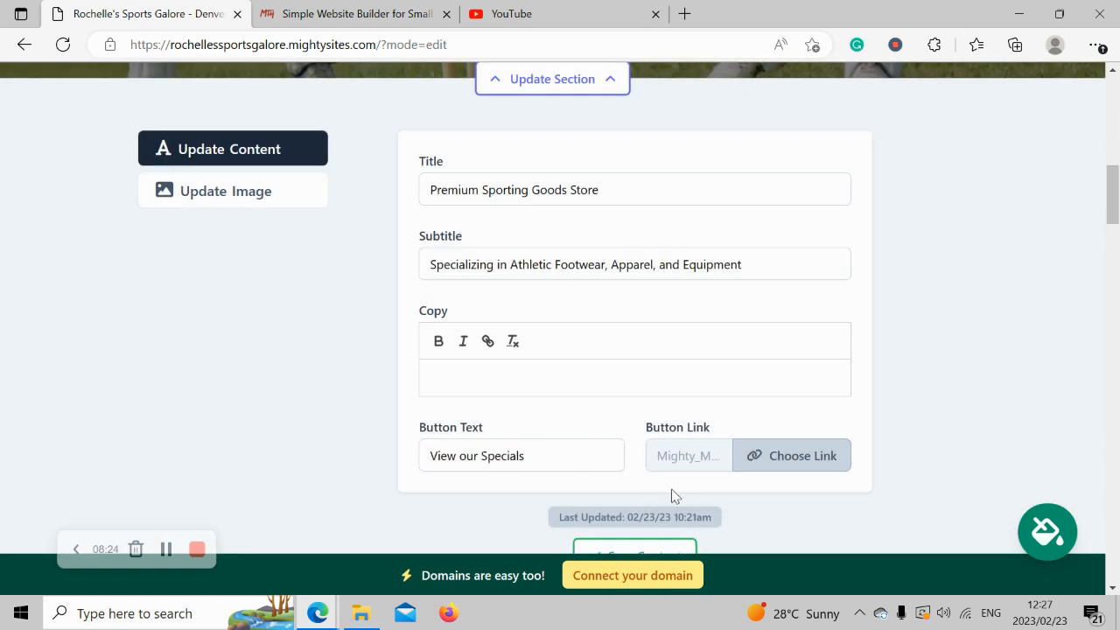
Save the hero's updated content and exit the section editor back to the draft page.
scroll(674, 497, down, 1)
click(656, 494)
scroll(655, 490, down, 1)
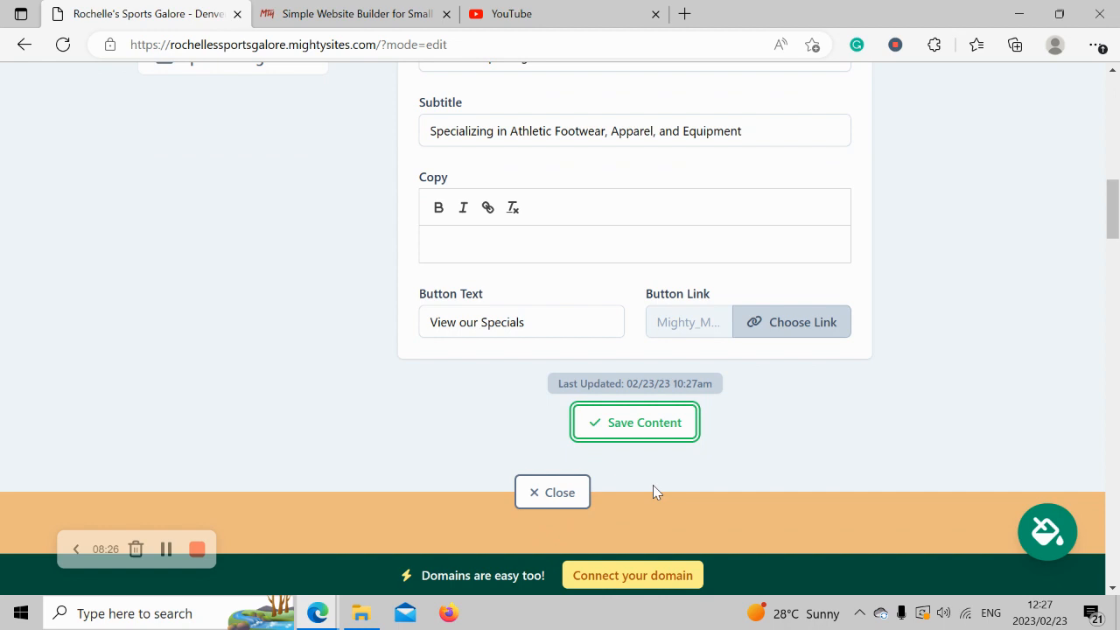
click(573, 492)
scroll(286, 209, up, 5)
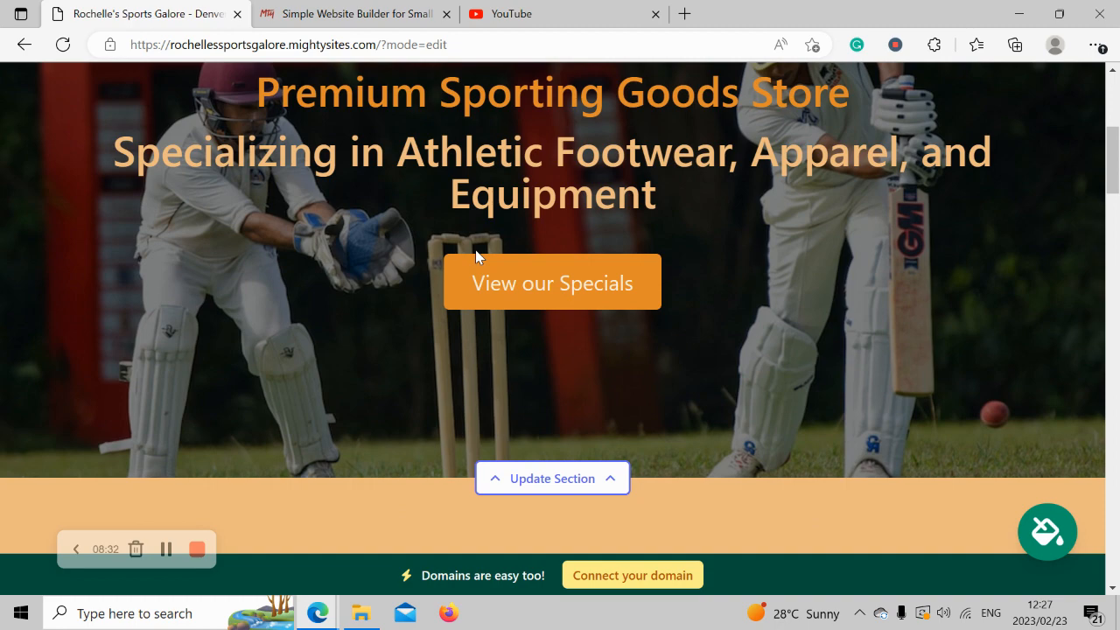
scroll(475, 254, down, 5)
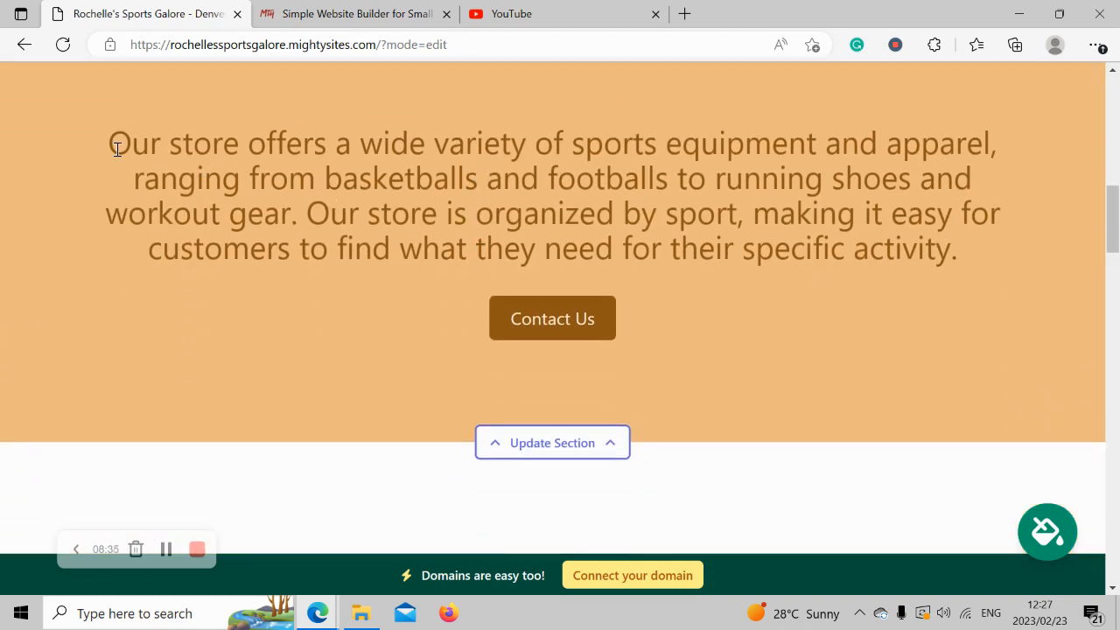
drag(117, 149, 995, 275)
click(308, 146)
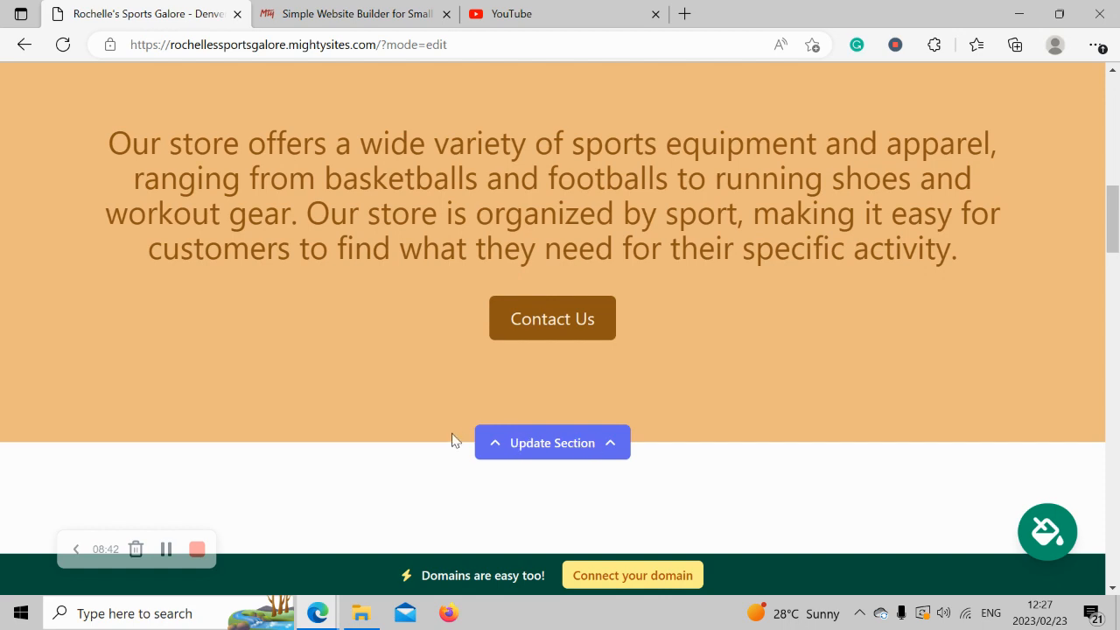
scroll(284, 334, down, 5)
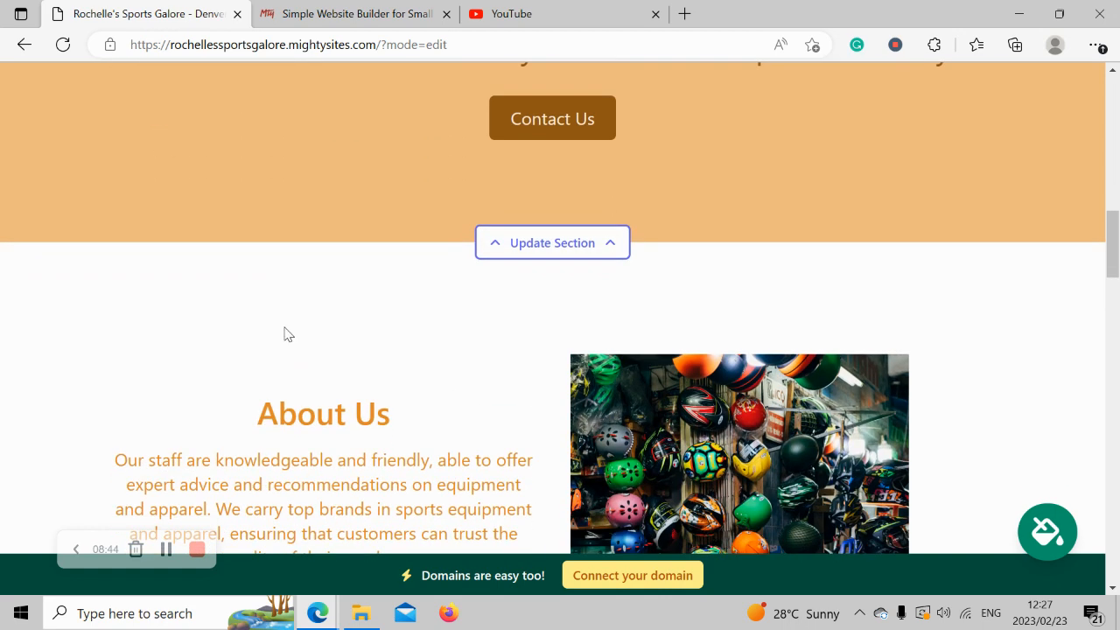
scroll(285, 328, down, 1)
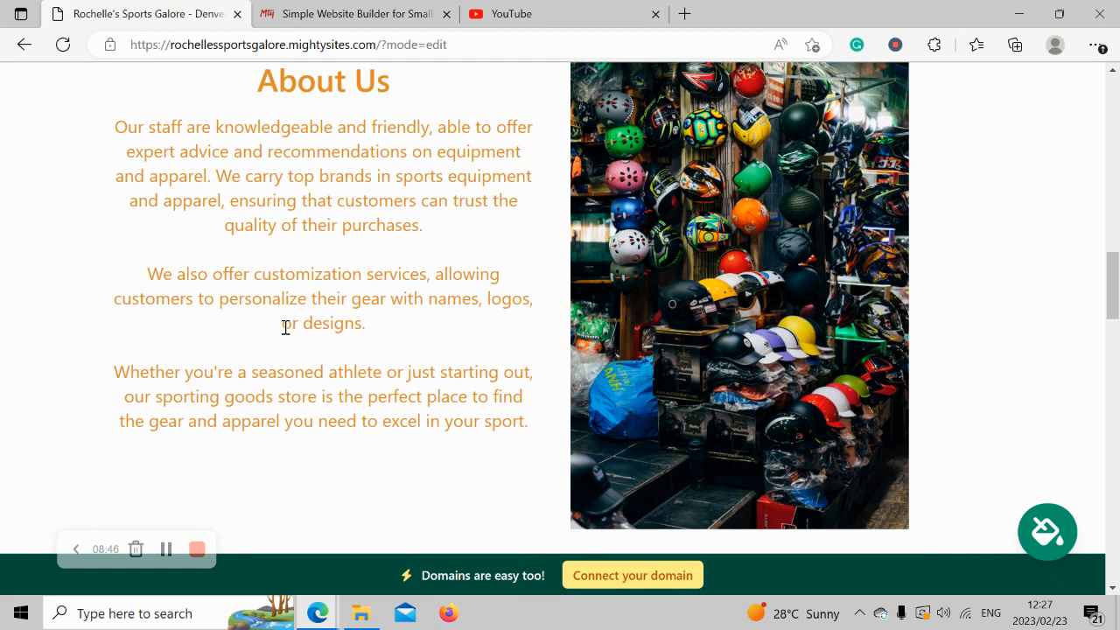
scroll(286, 328, up, 1)
drag(102, 192, 530, 490)
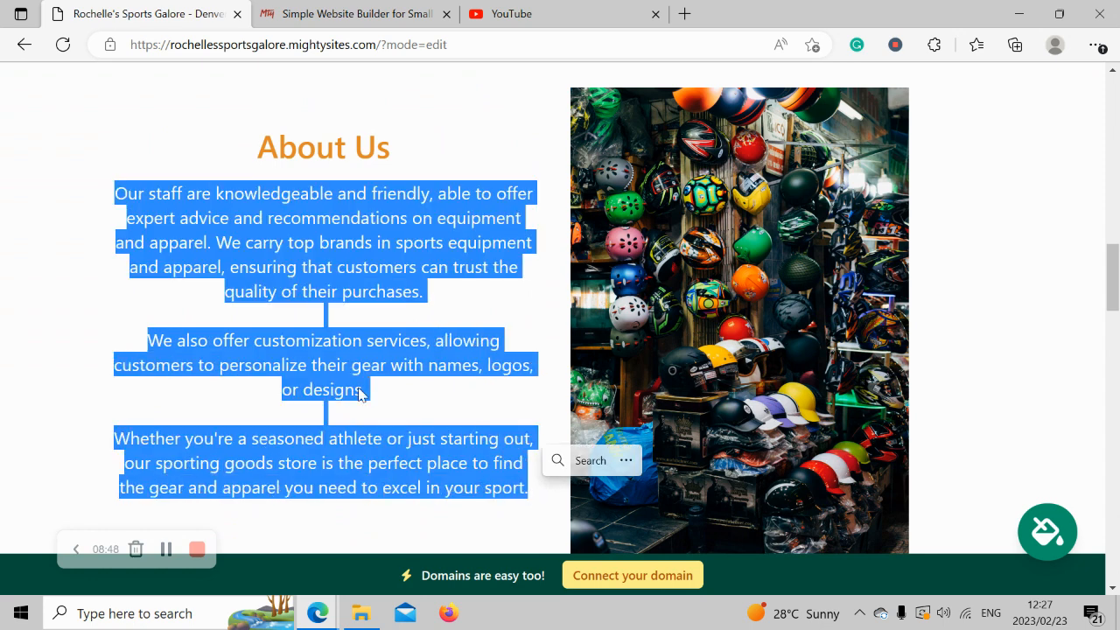
click(266, 359)
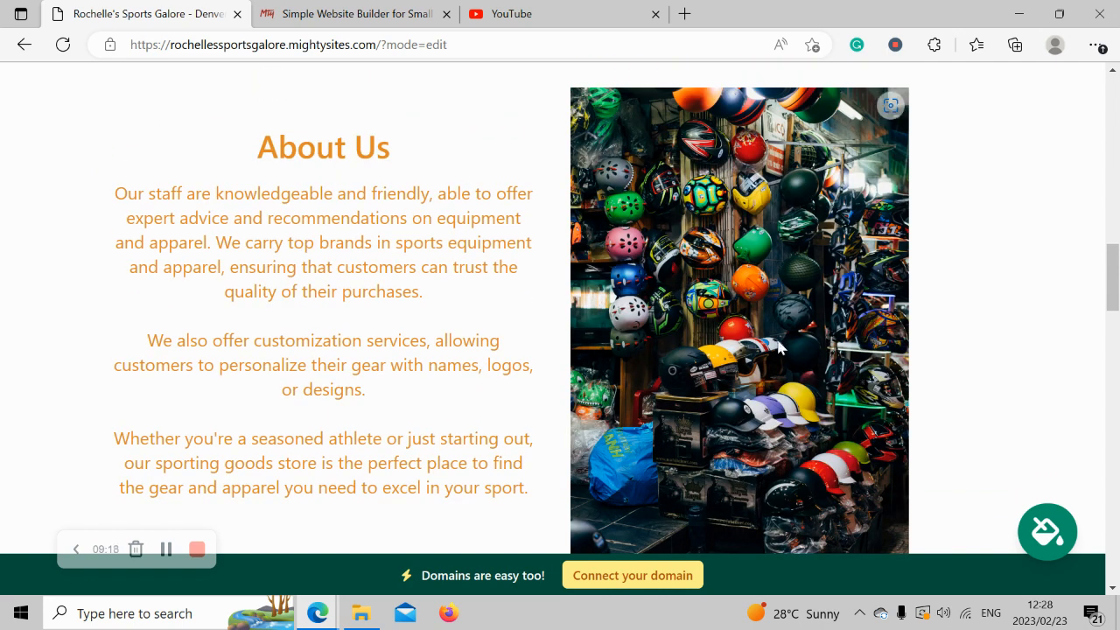
scroll(778, 347, down, 3)
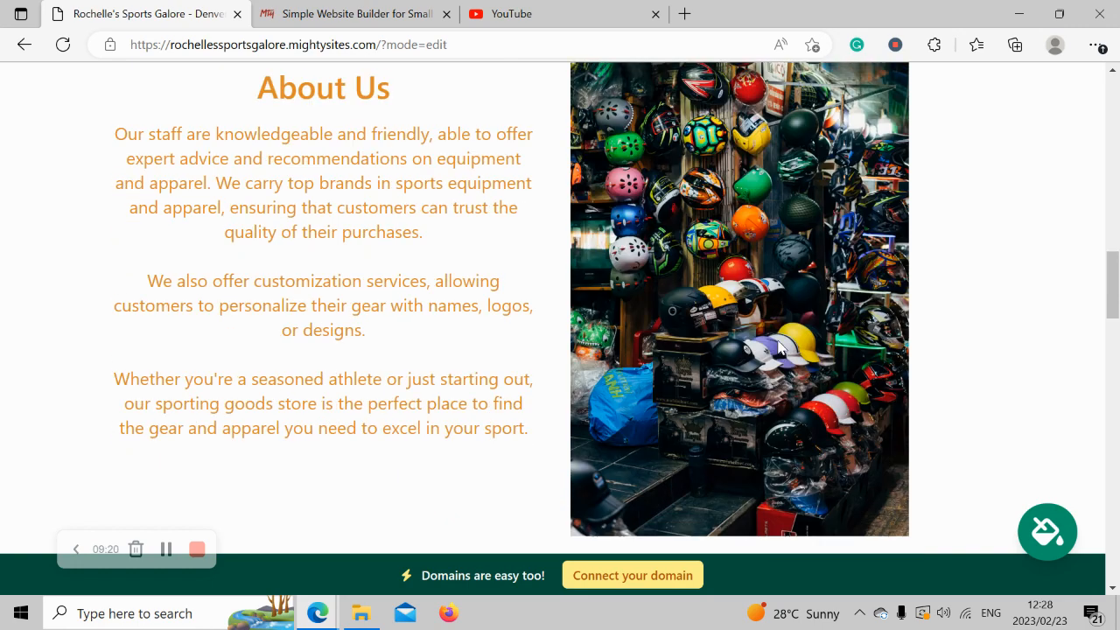
scroll(778, 348, down, 8)
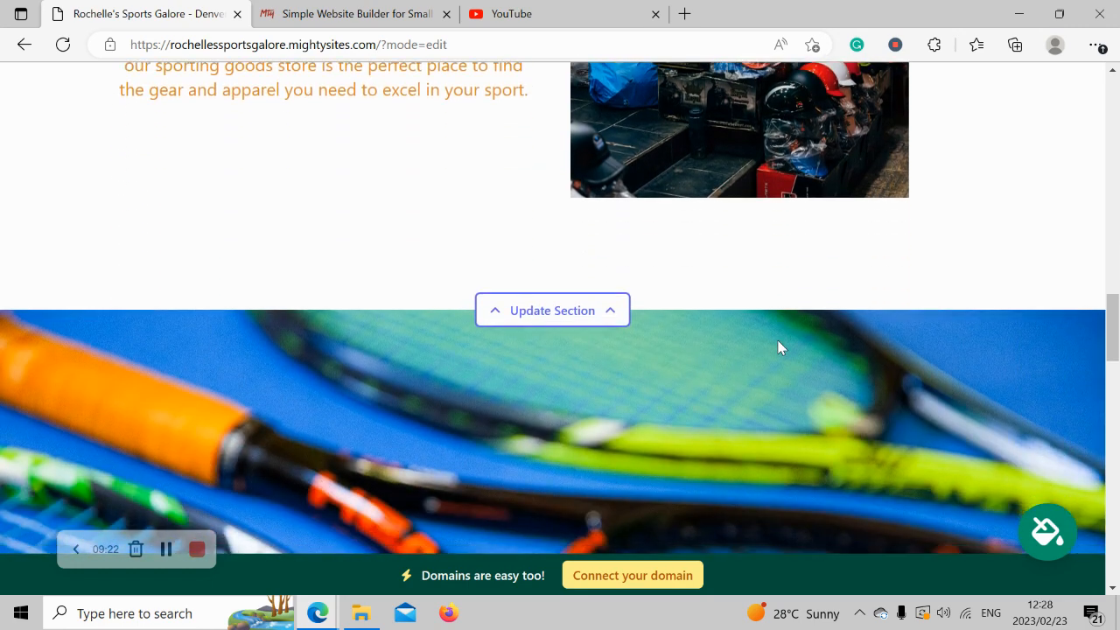
scroll(778, 348, up, 1)
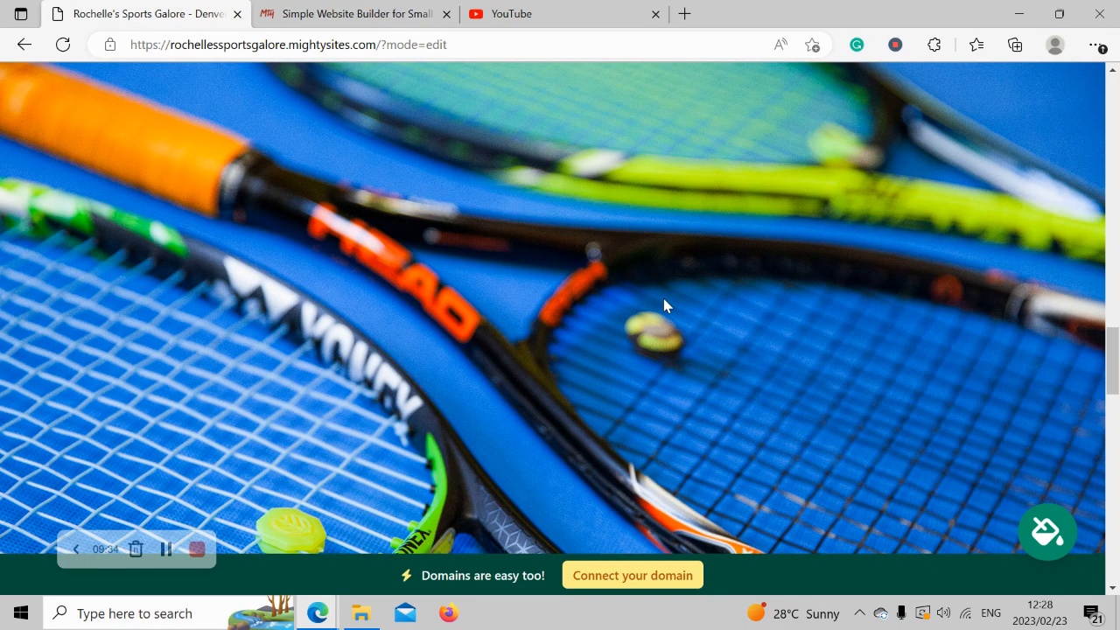
scroll(663, 305, down, 7)
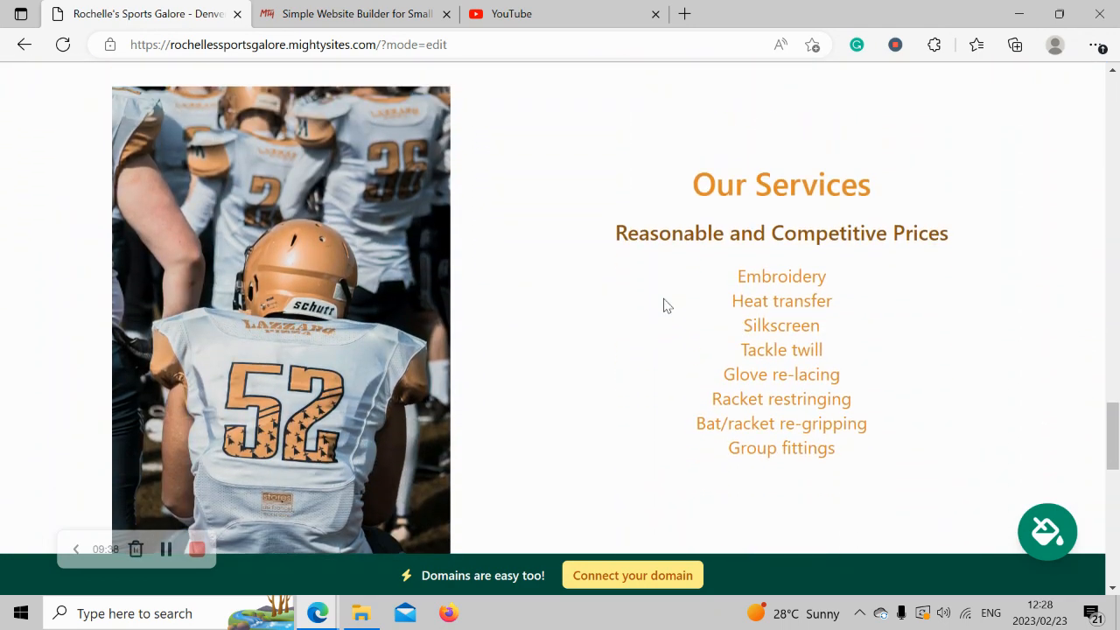
drag(604, 221, 1038, 225)
click(710, 286)
drag(725, 302, 888, 306)
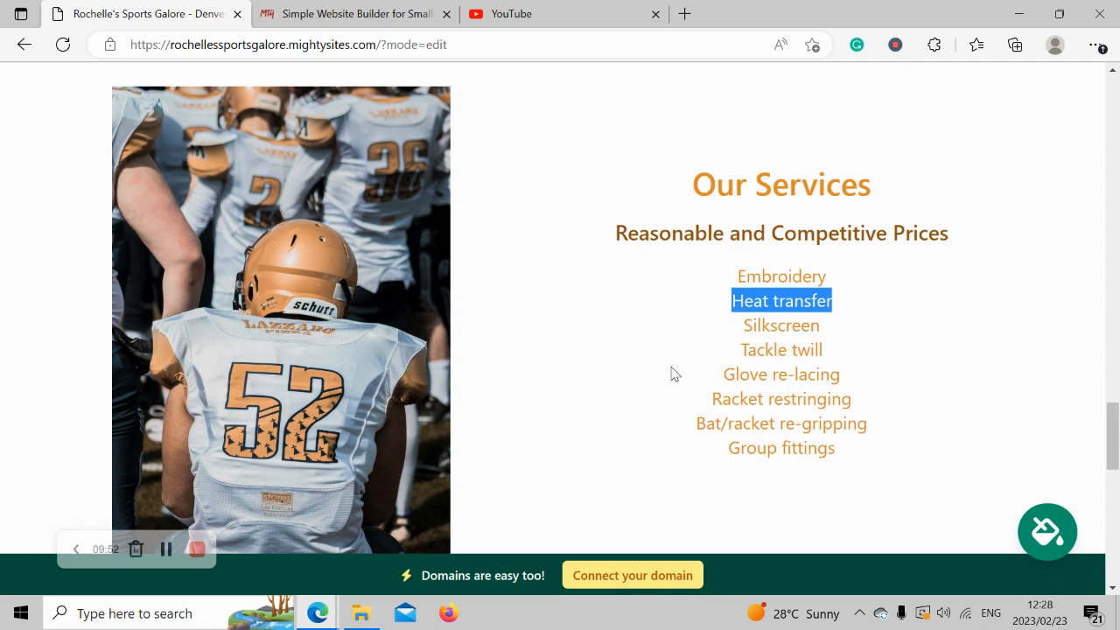
click(673, 374)
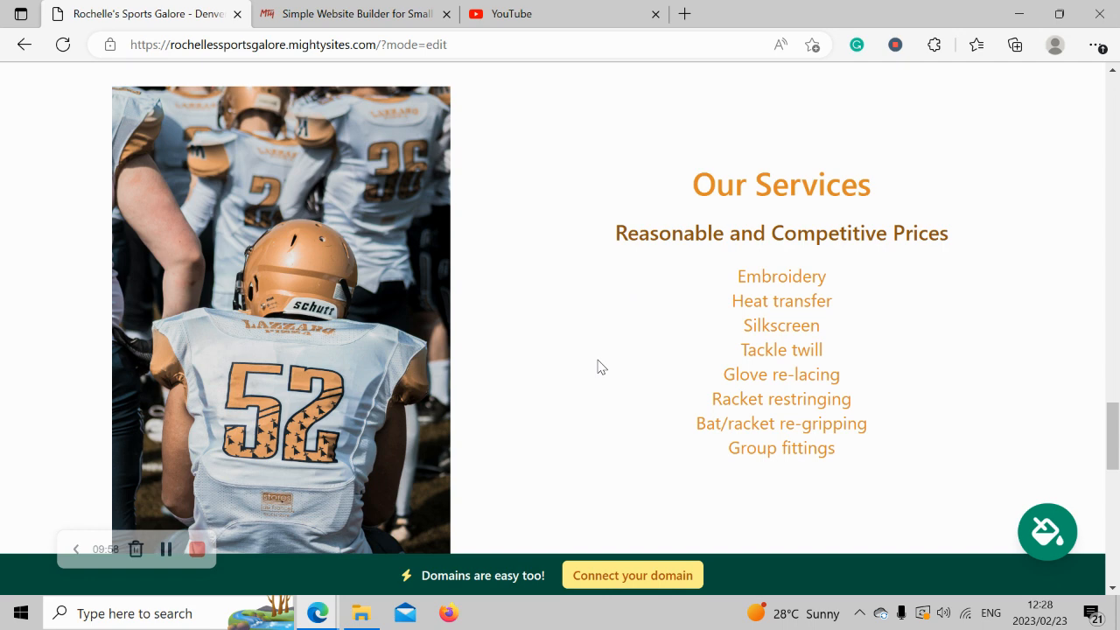
scroll(598, 366, down, 6)
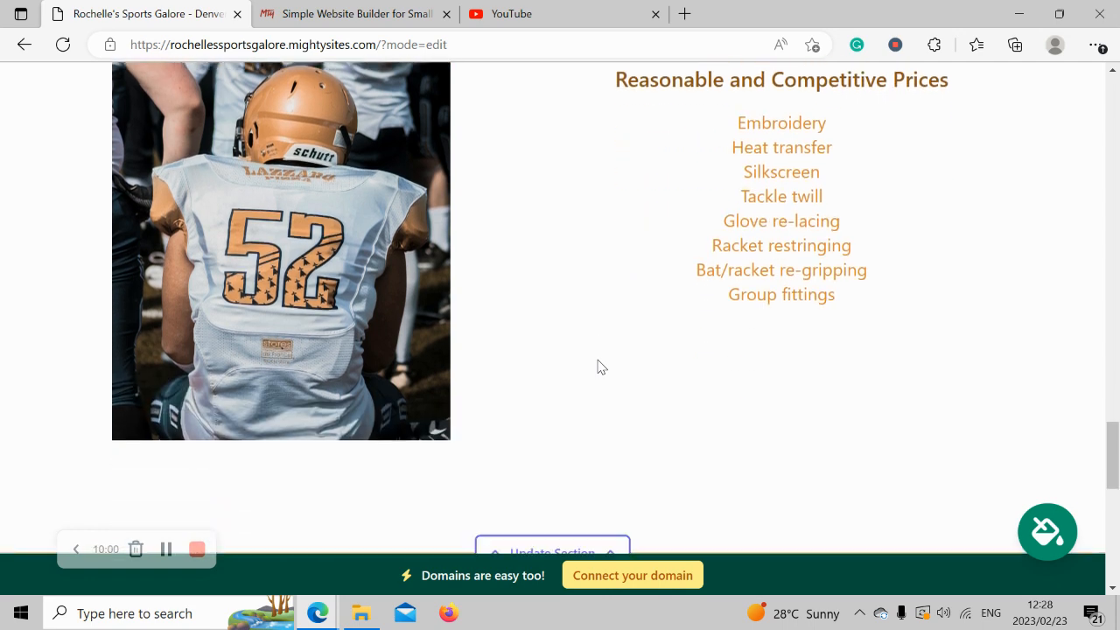
scroll(600, 366, down, 2)
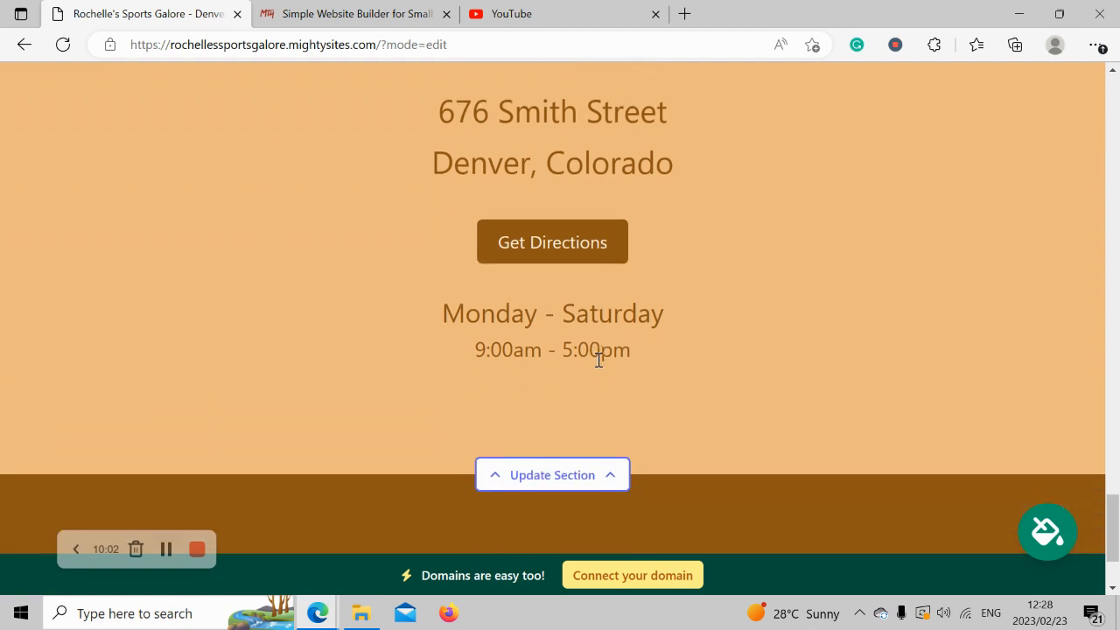
scroll(600, 363, up, 1)
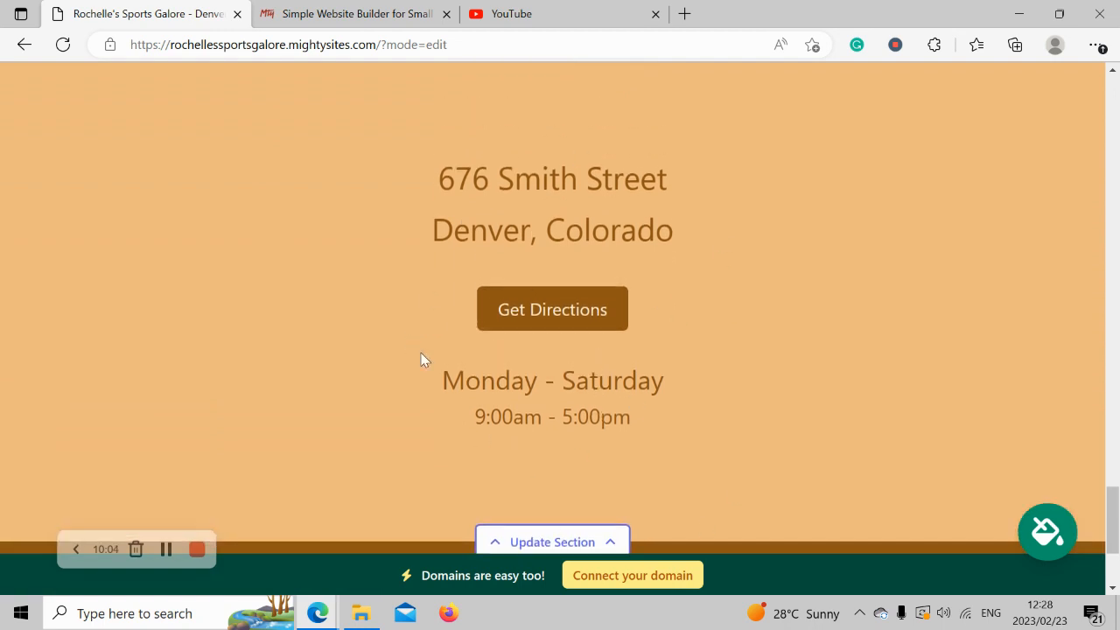
drag(431, 363, 714, 436)
drag(361, 128, 761, 245)
click(761, 389)
scroll(760, 388, down, 2)
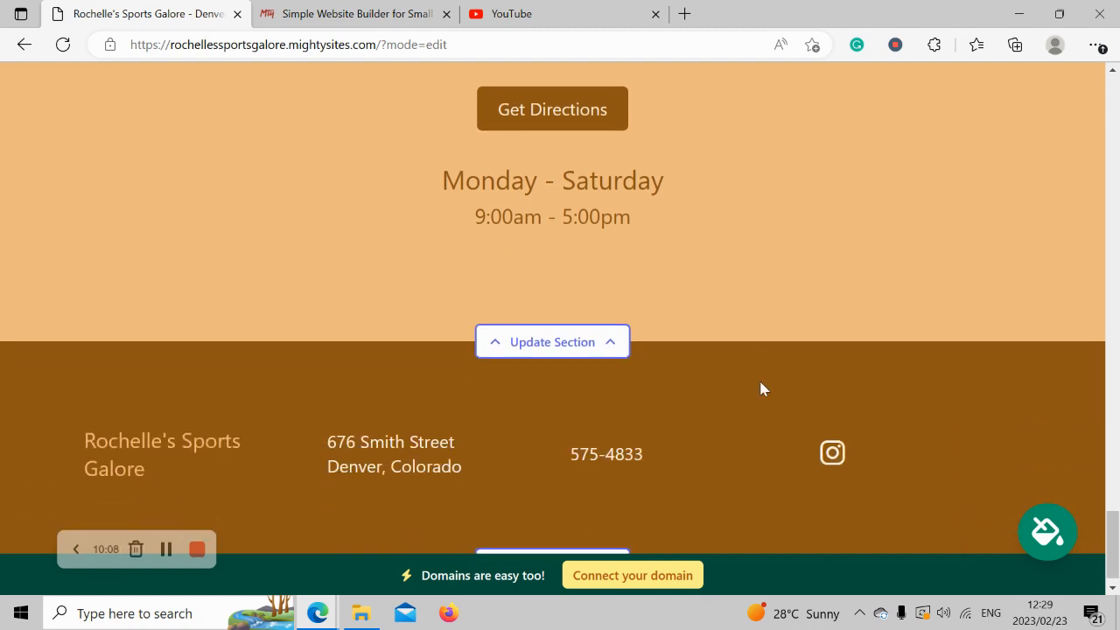
scroll(760, 388, up, 1)
Scroll back to the top and switch to the Simple Website Builder homepage tab.
scroll(761, 389, up, 5)
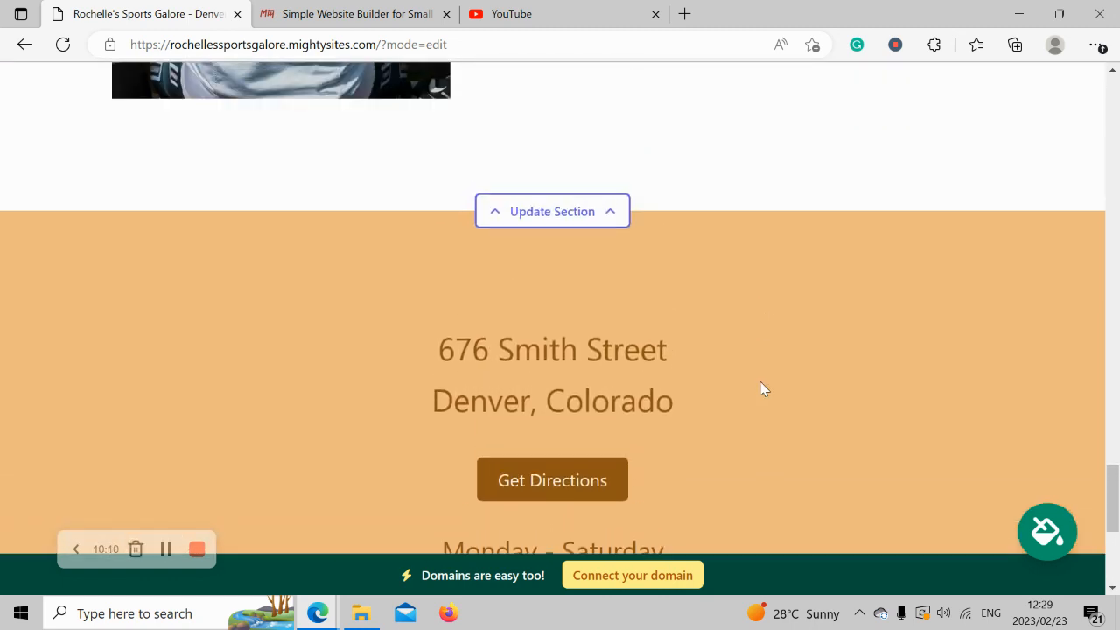
scroll(760, 388, up, 5)
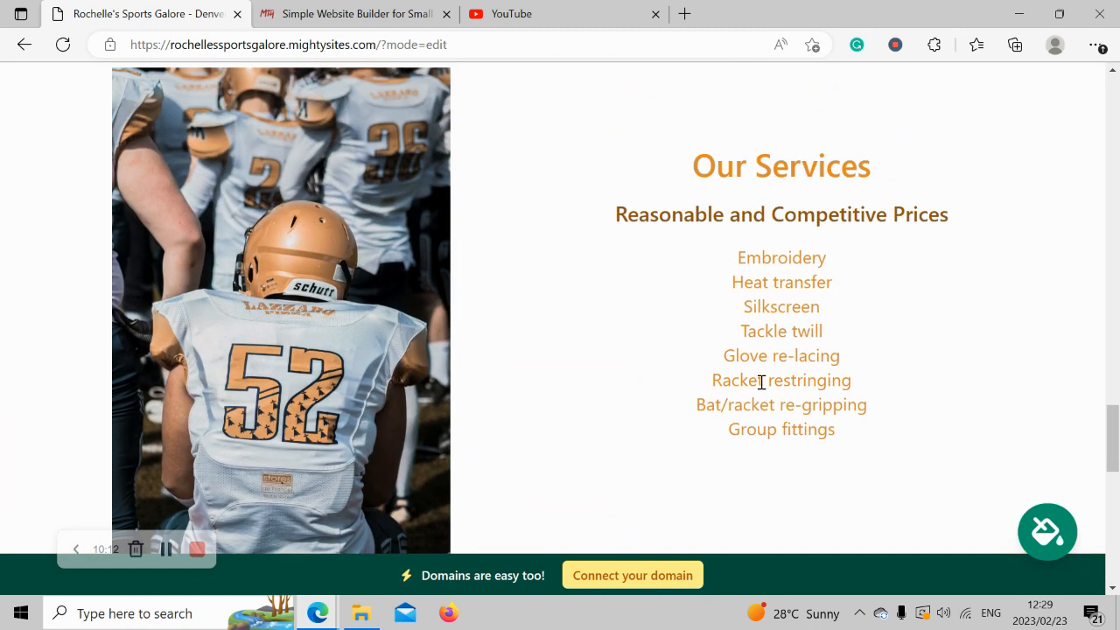
scroll(761, 389, up, 5)
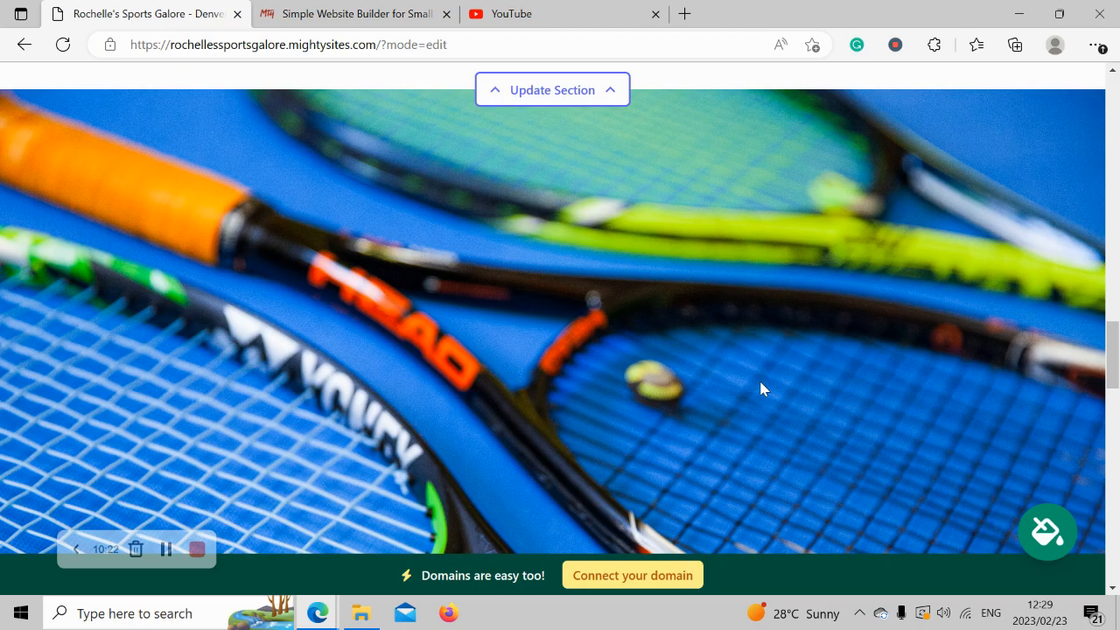
scroll(760, 385, up, 5)
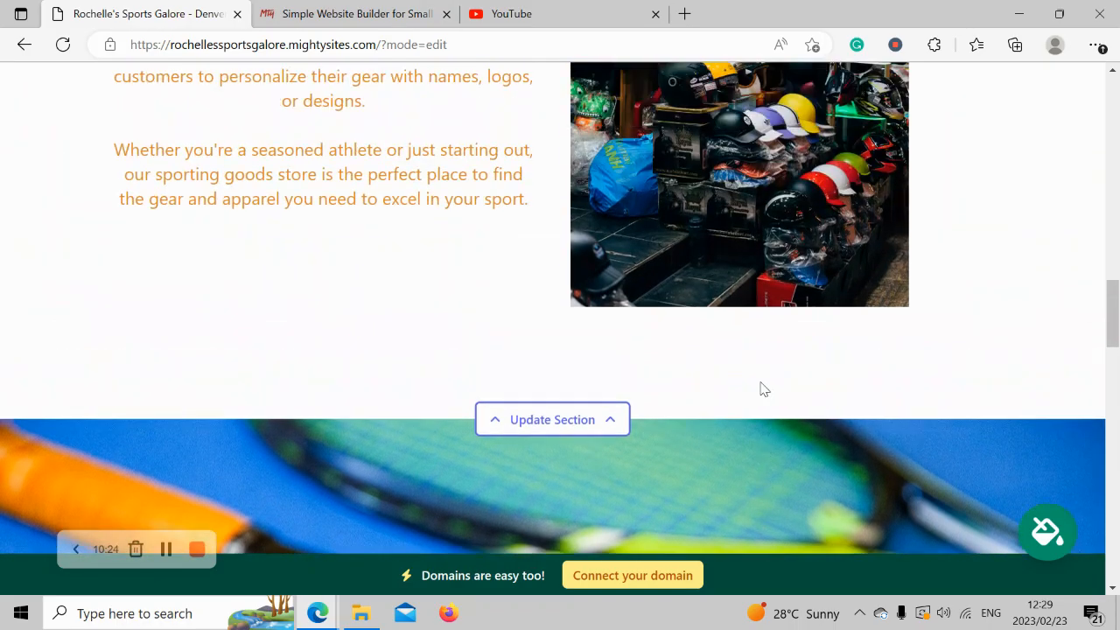
scroll(760, 385, up, 2)
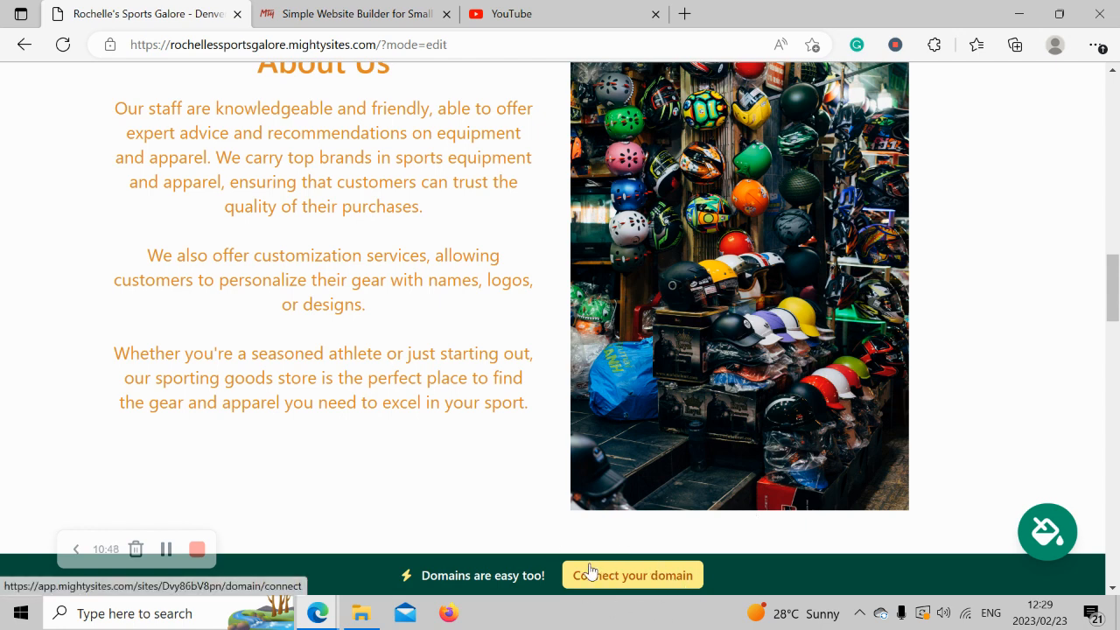
scroll(487, 500, up, 2)
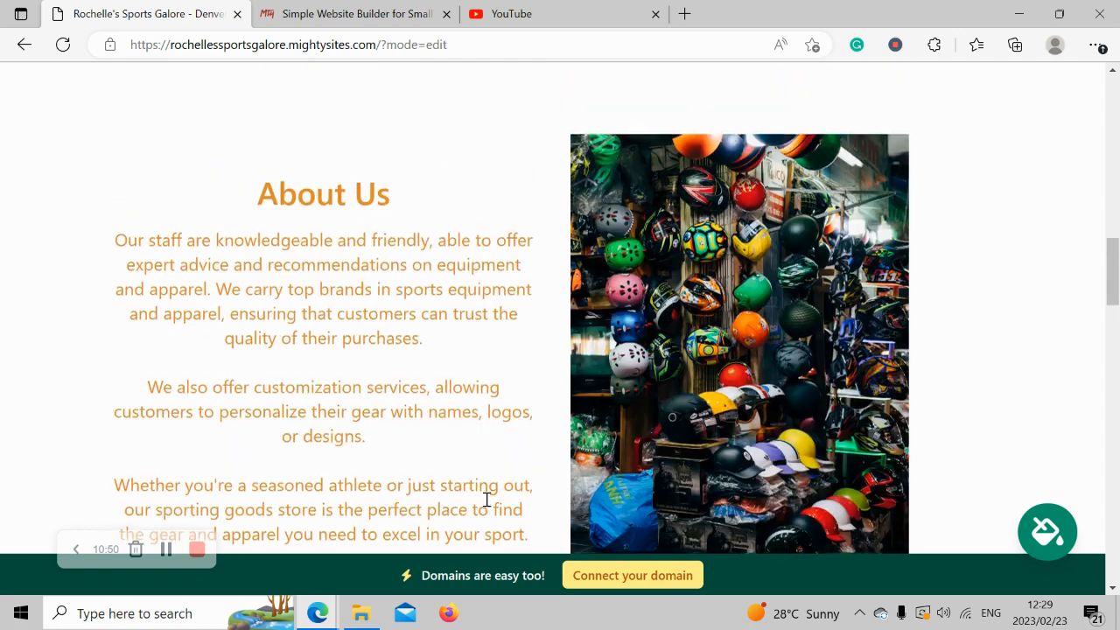
scroll(487, 501, up, 4)
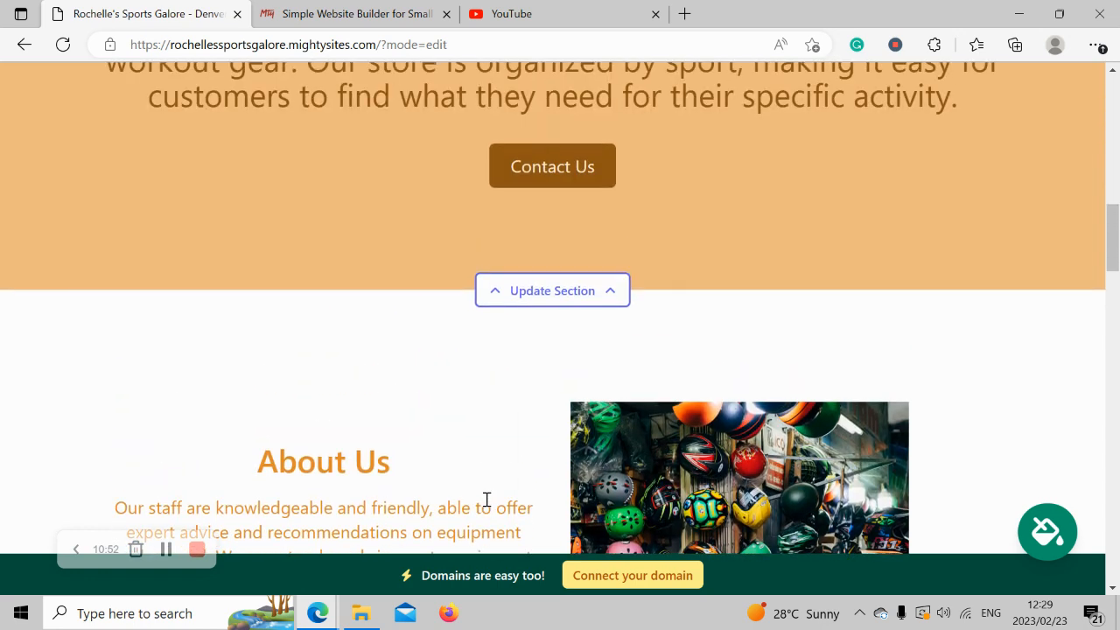
scroll(488, 500, up, 6)
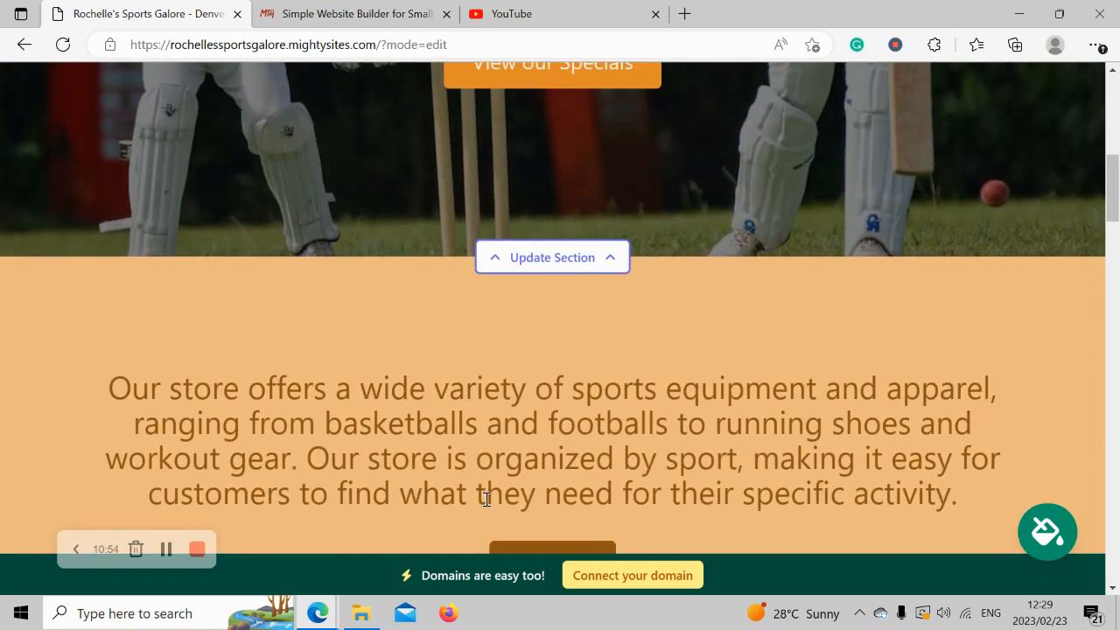
scroll(487, 501, up, 1)
click(313, 9)
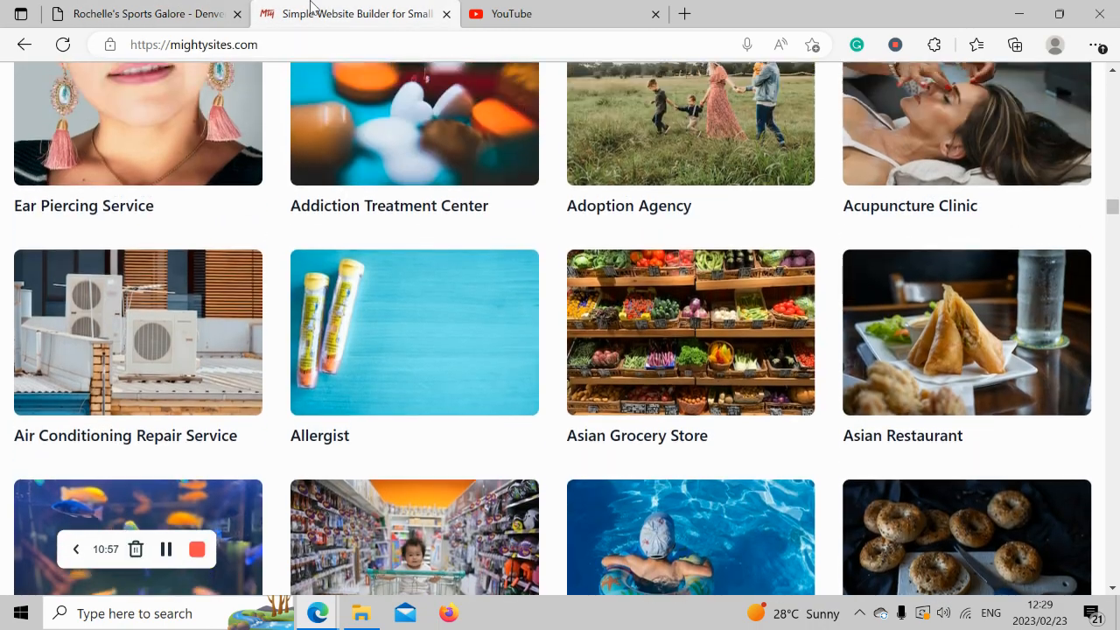
Open the Small Business Marketing Blog from the mightysites.com homepage.
scroll(311, 7, up, 9)
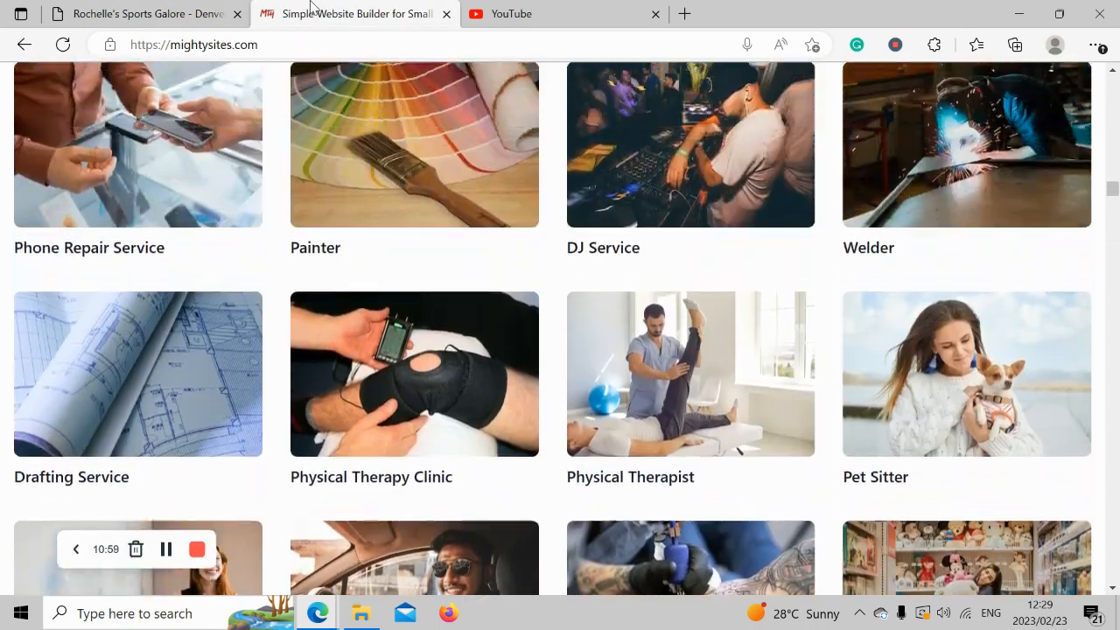
scroll(311, 7, up, 9)
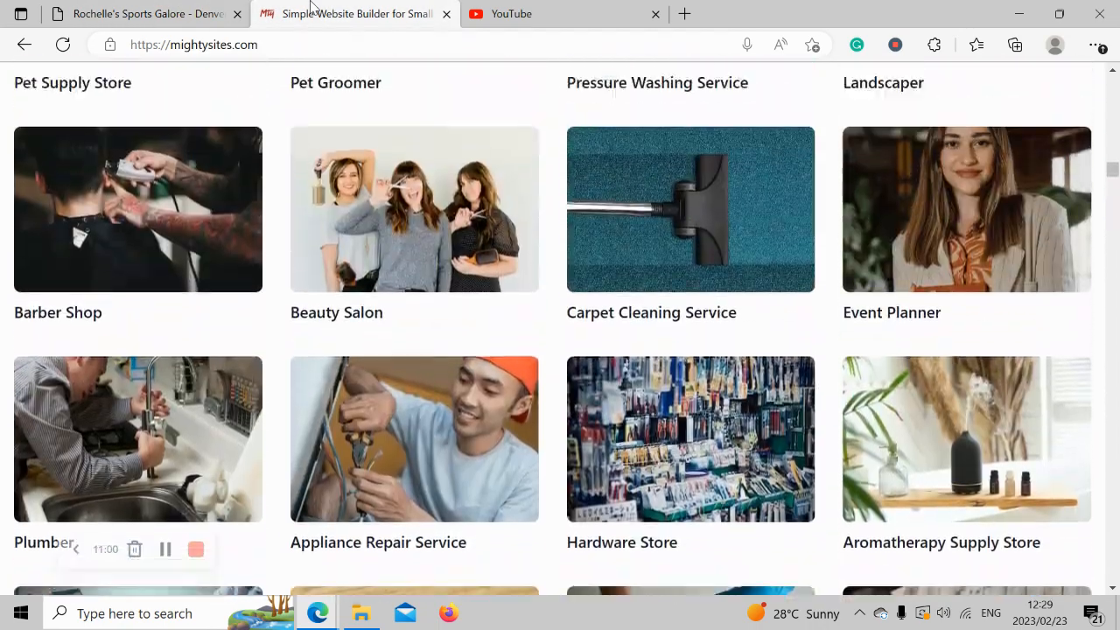
scroll(311, 7, up, 9)
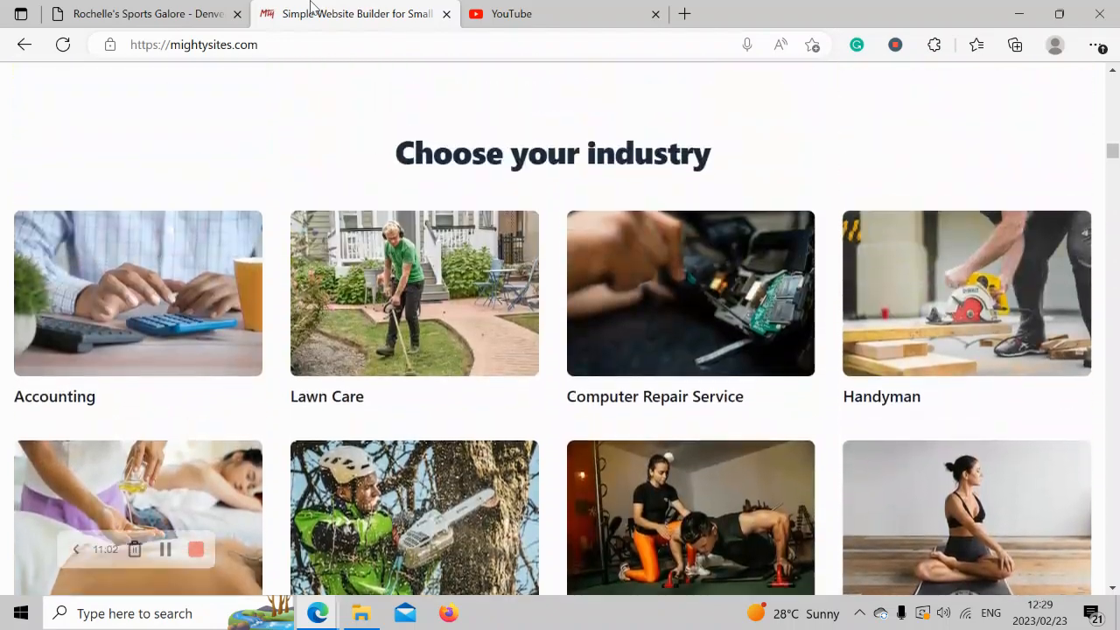
scroll(310, 7, up, 6)
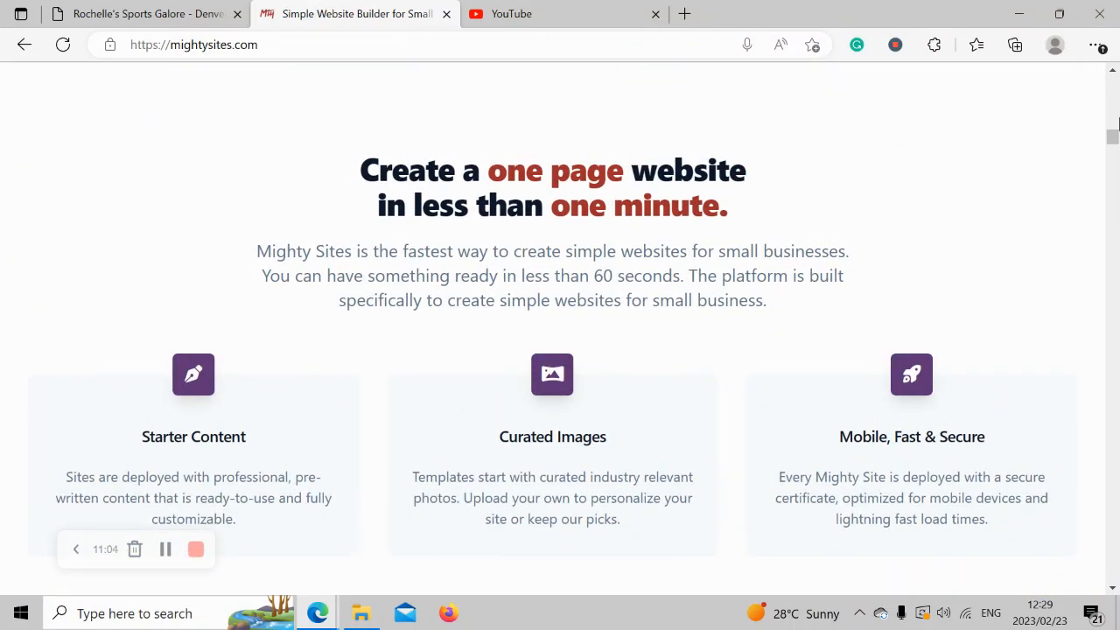
scroll(1117, 125, up, 12)
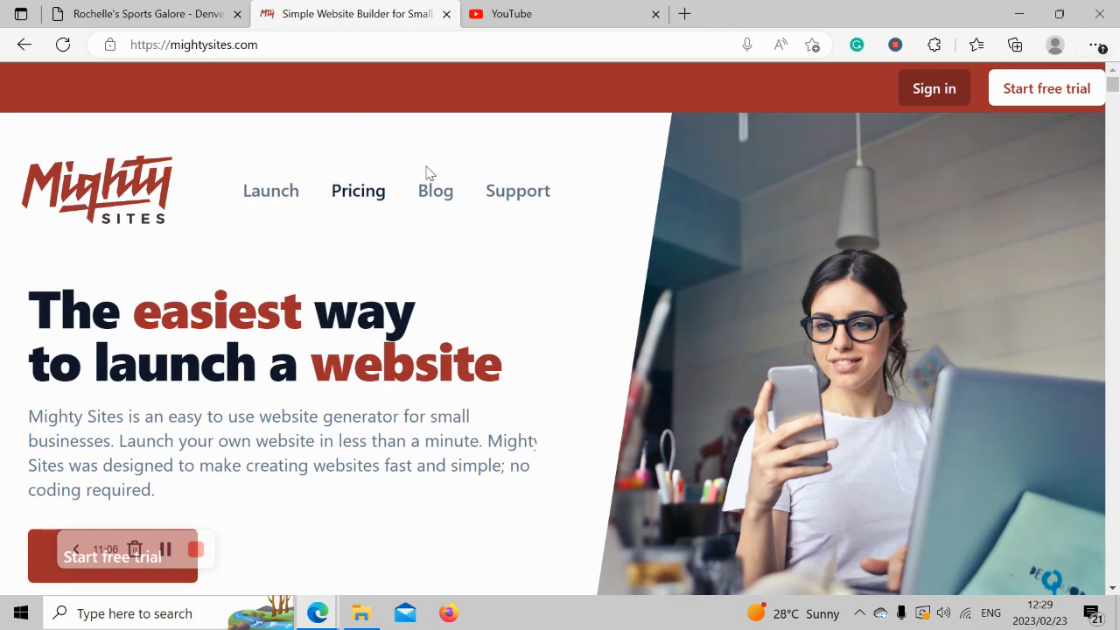
click(436, 190)
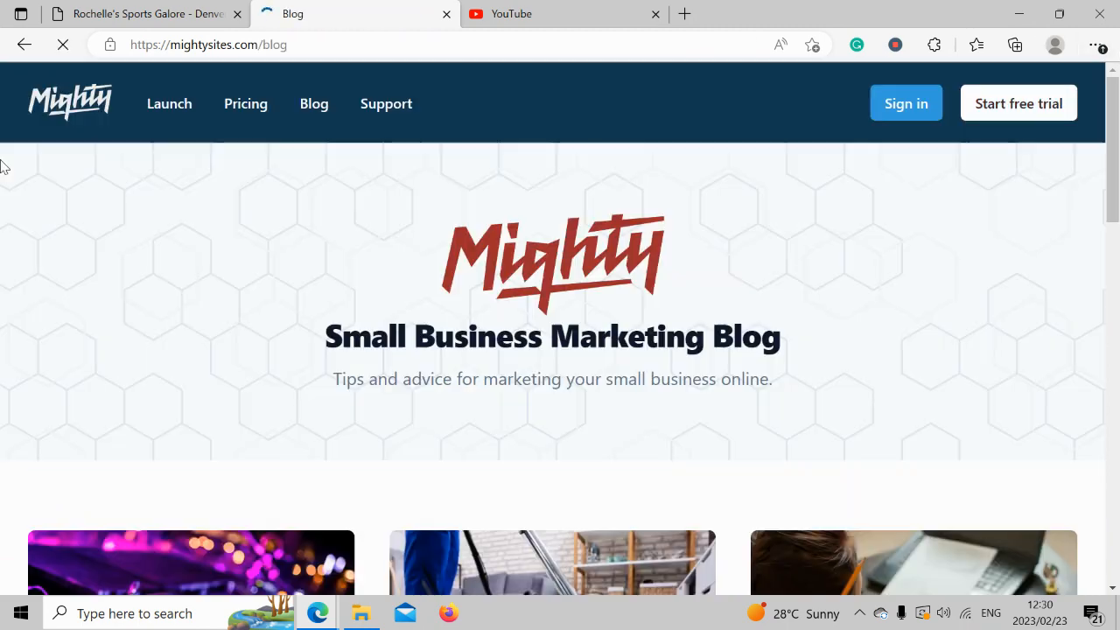
Browse the blog articles, then return to the top of the Rochelle's Sports Galore site.
scroll(2, 167, down, 5)
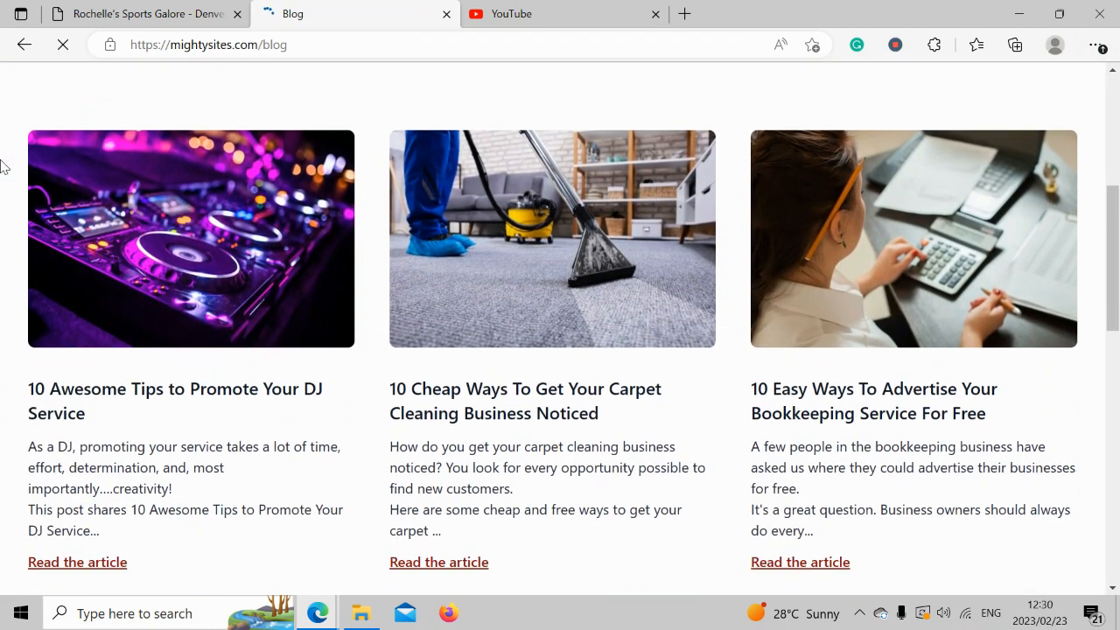
scroll(3, 166, down, 3)
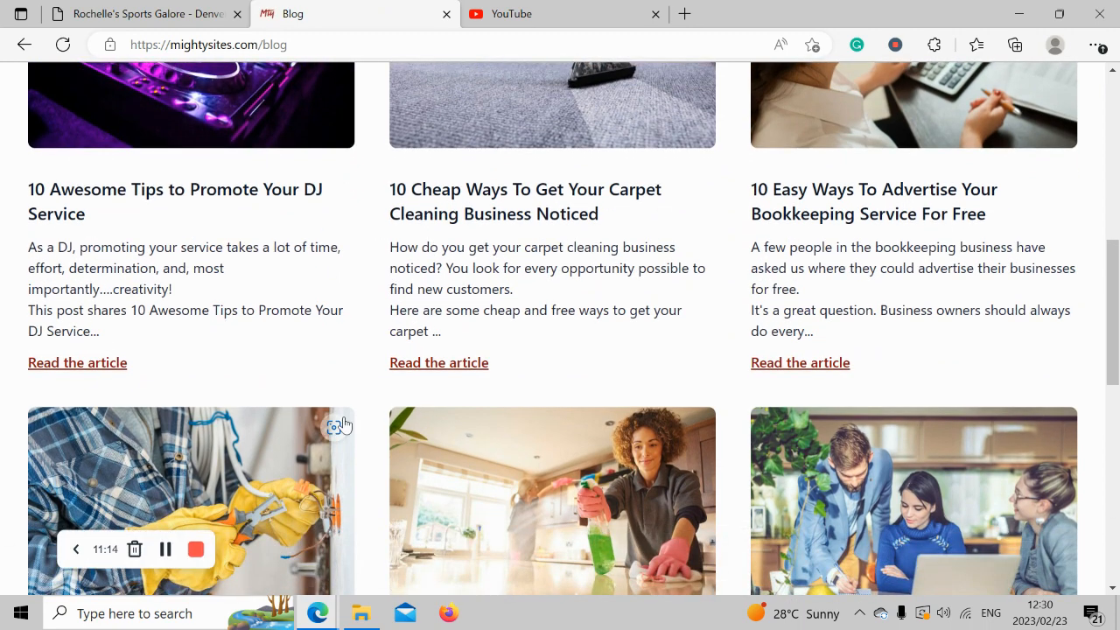
click(165, 13)
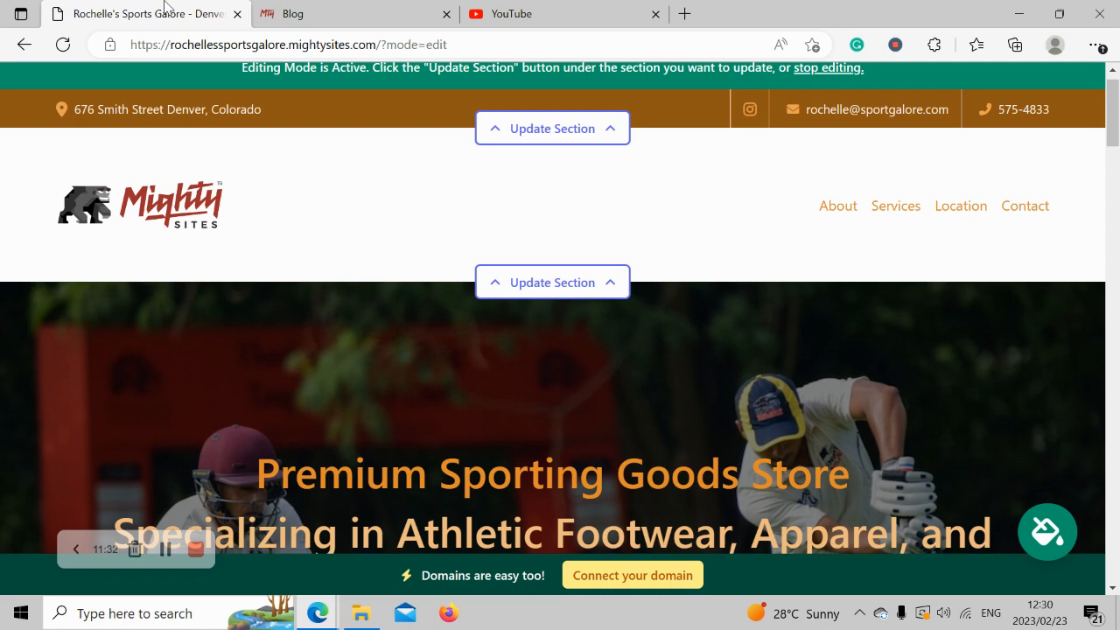
key(Up)
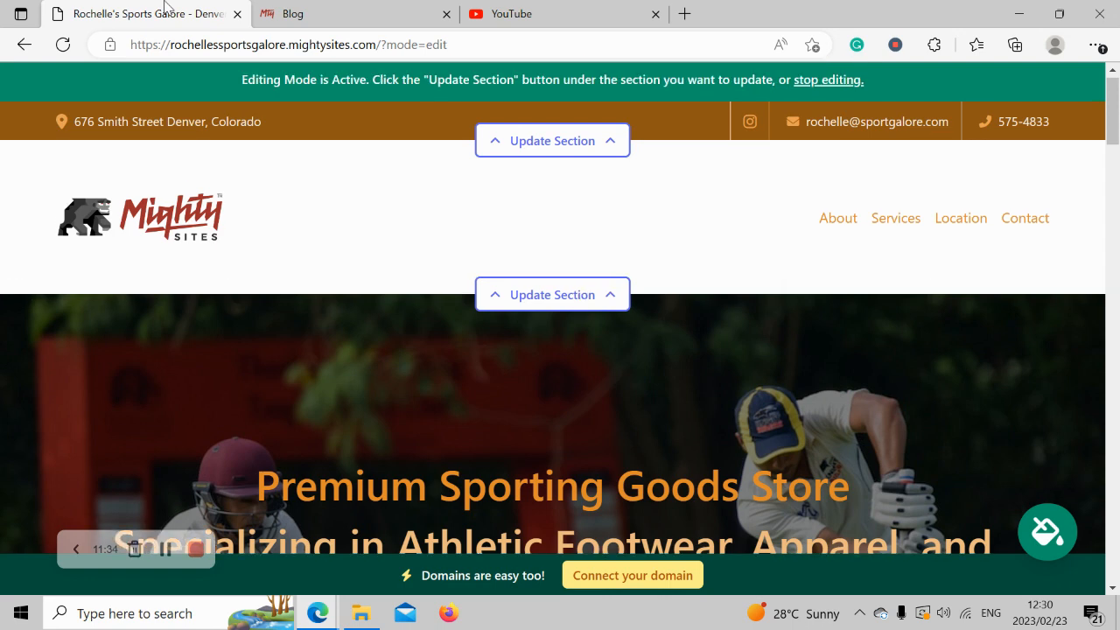